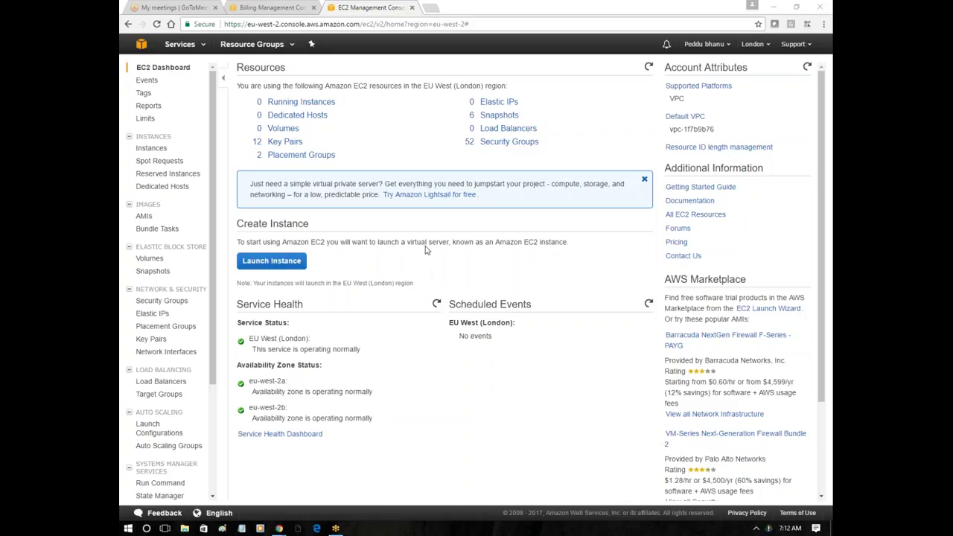
{"action": "triple_click", "coordinate": [429, 242]}
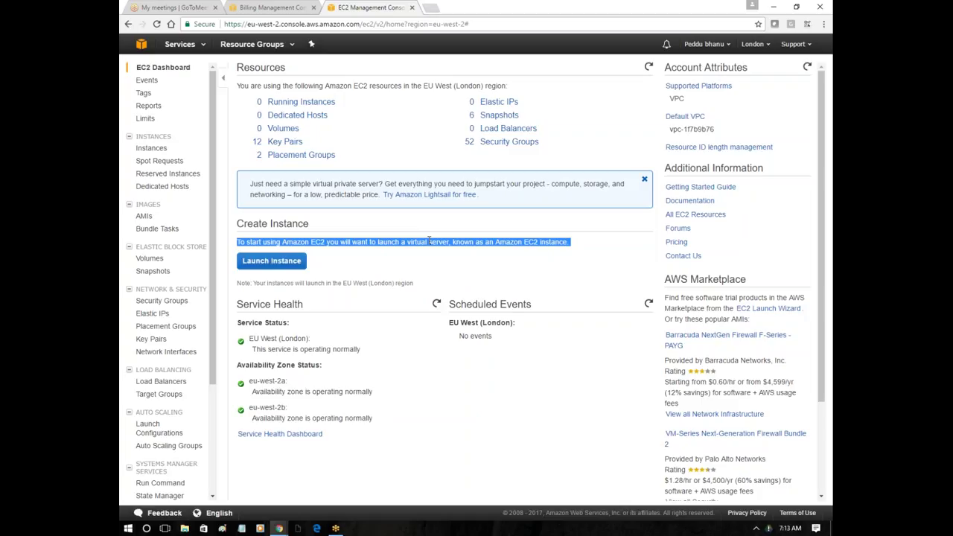
{"action": "left_click", "coordinate": [466, 255]}
{"action": "triple_click", "coordinate": [403, 242]}
Switch to File Explorer and open the AWS CSA VPC Slides.pptx presentation from the AWS CSA folder
{"action": "left_click", "coordinate": [187, 529]}
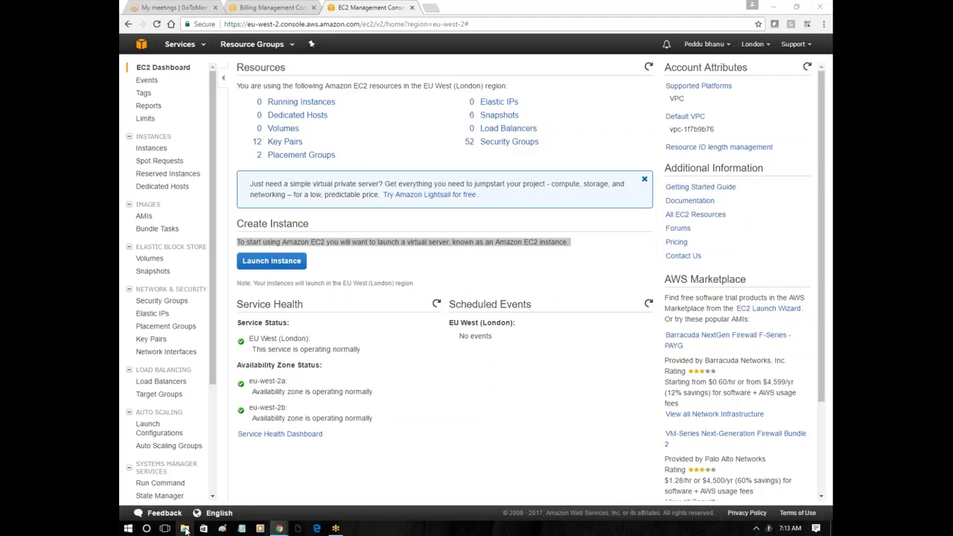
{"action": "left_click", "coordinate": [186, 530]}
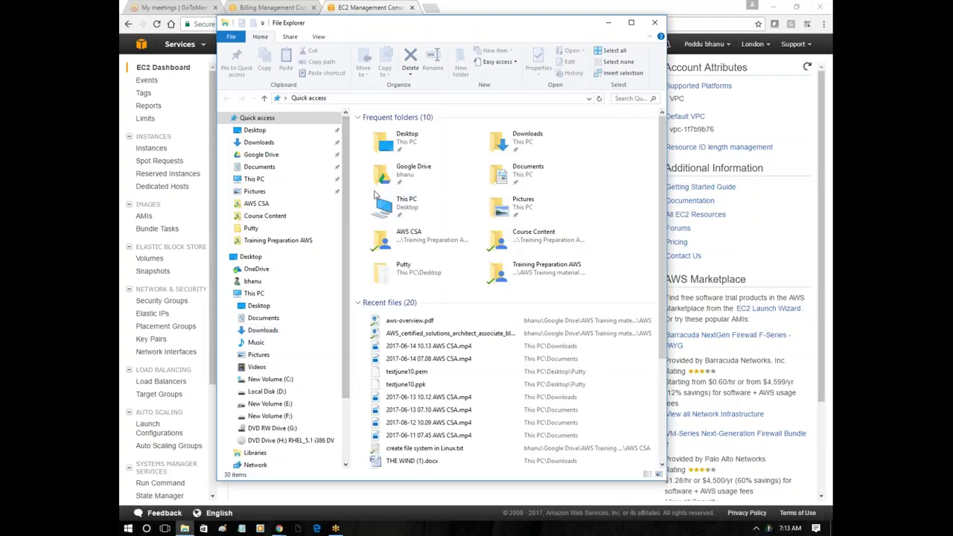
{"action": "left_click", "coordinate": [268, 155]}
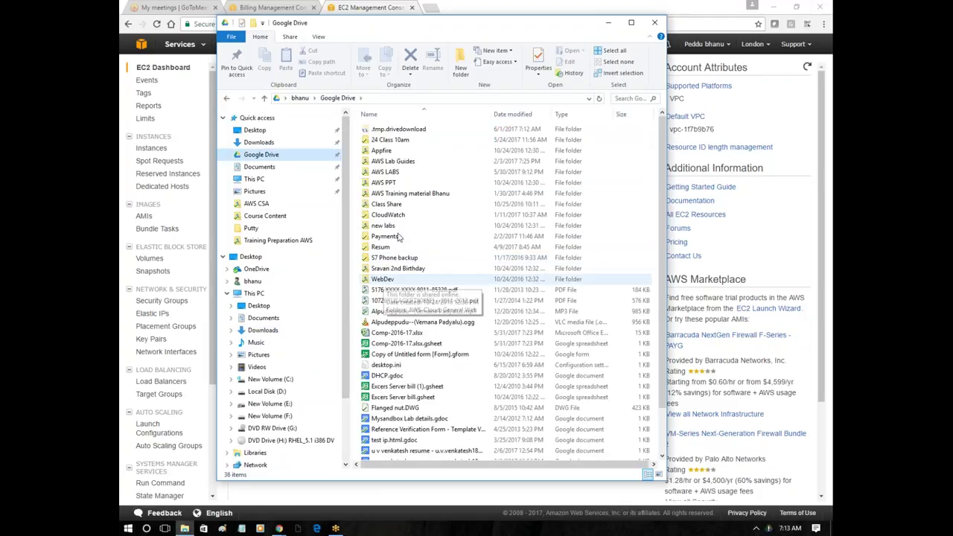
{"action": "double_click", "coordinate": [413, 193]}
{"action": "left_click", "coordinate": [294, 204]}
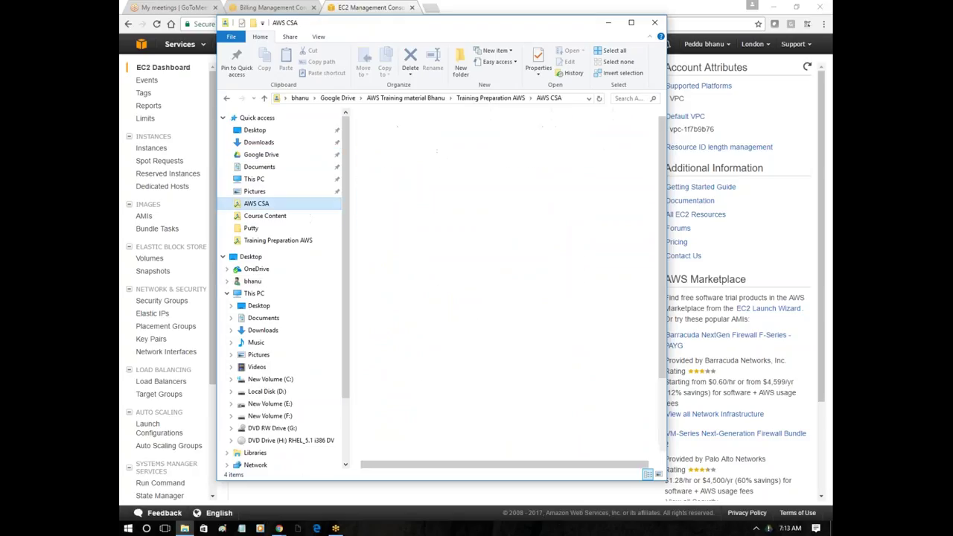
{"action": "scroll", "coordinate": [432, 388], "scroll_direction": "down", "scroll_amount": 1}
{"action": "left_click", "coordinate": [428, 403]}
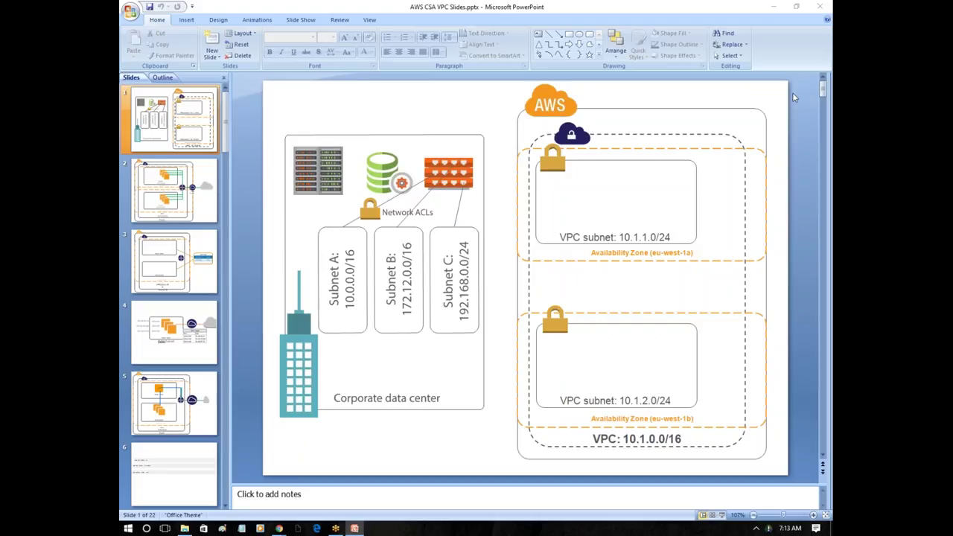
Switch back to the AWS console in Chrome and open the VPC service dashboard
{"action": "key", "text": "alt+Tab"}
{"action": "key", "text": "alt+Tab"}
{"action": "key", "text": "alt+Tab"}
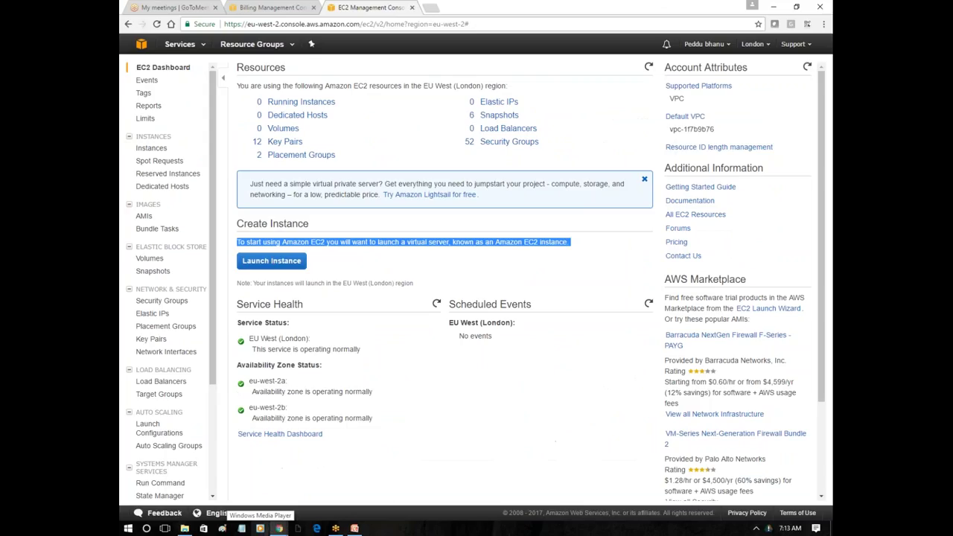
{"action": "left_click", "coordinate": [181, 44]}
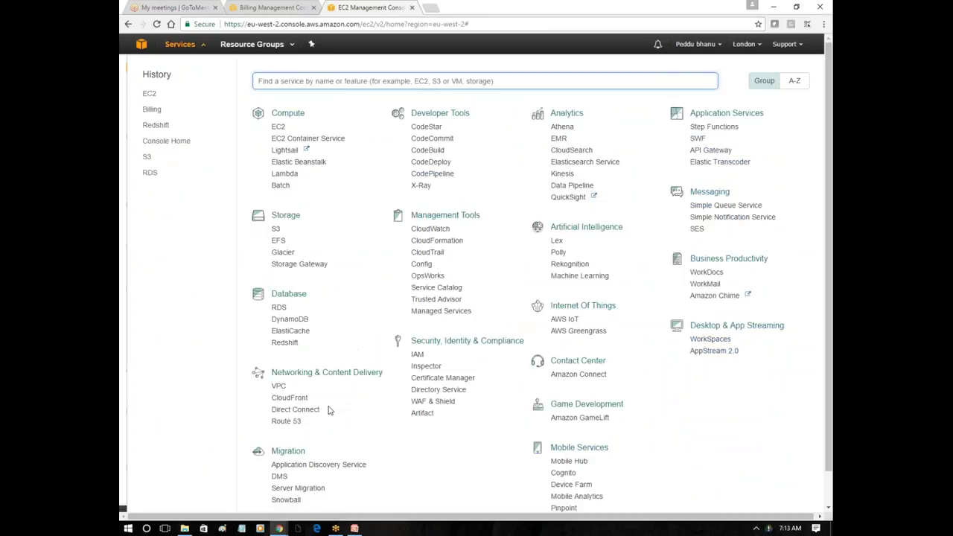
{"action": "left_click", "coordinate": [280, 387]}
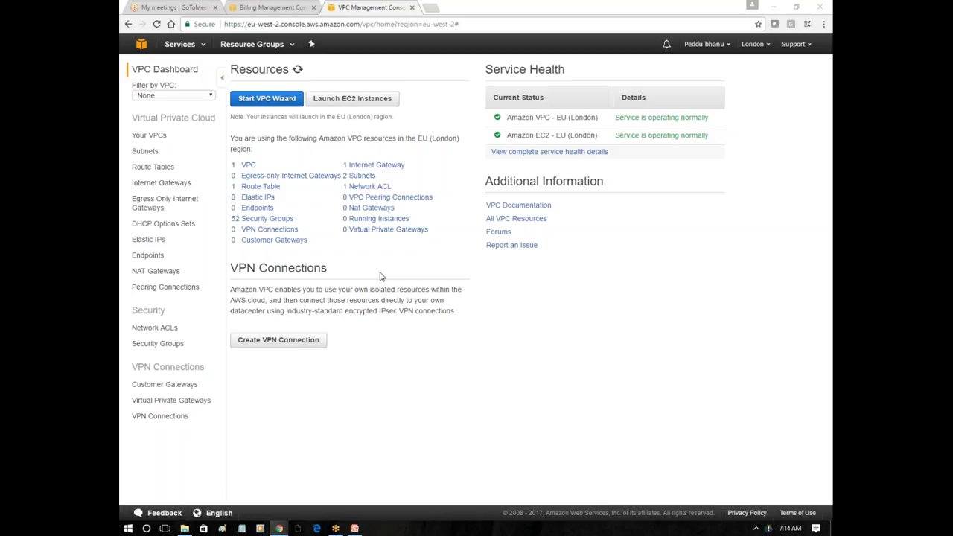
Look through the London region's VPCs, subnets, route tables and internet gateways
{"action": "left_click", "coordinate": [153, 137]}
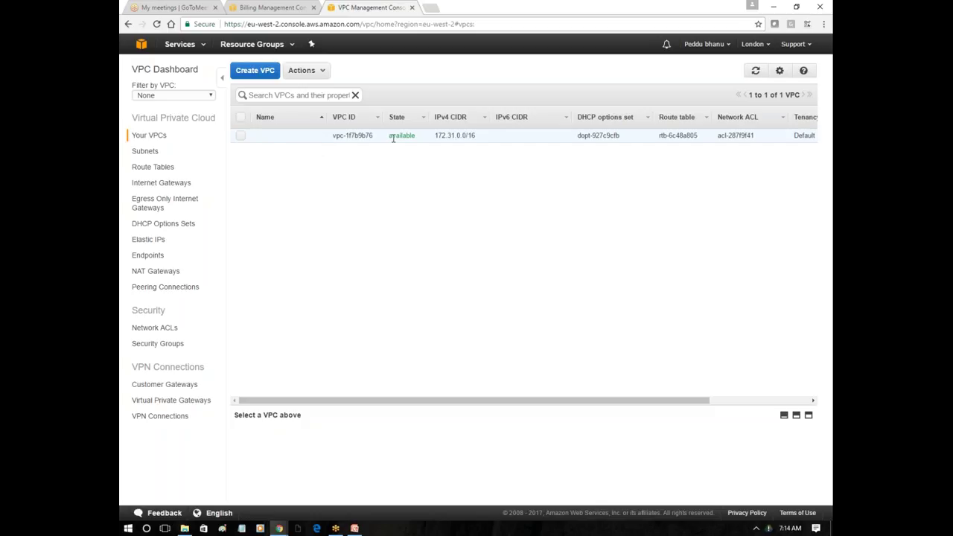
{"action": "left_click", "coordinate": [146, 152]}
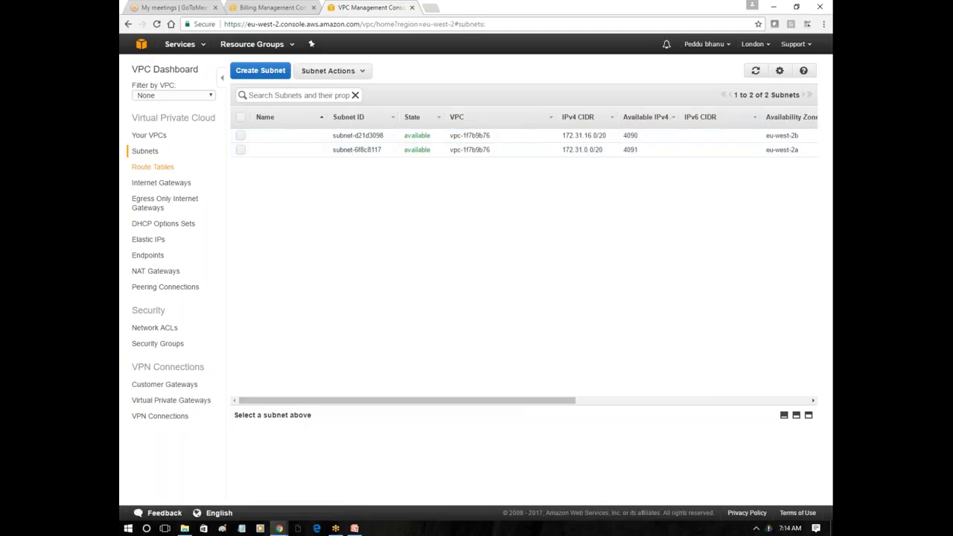
{"action": "left_click", "coordinate": [161, 168]}
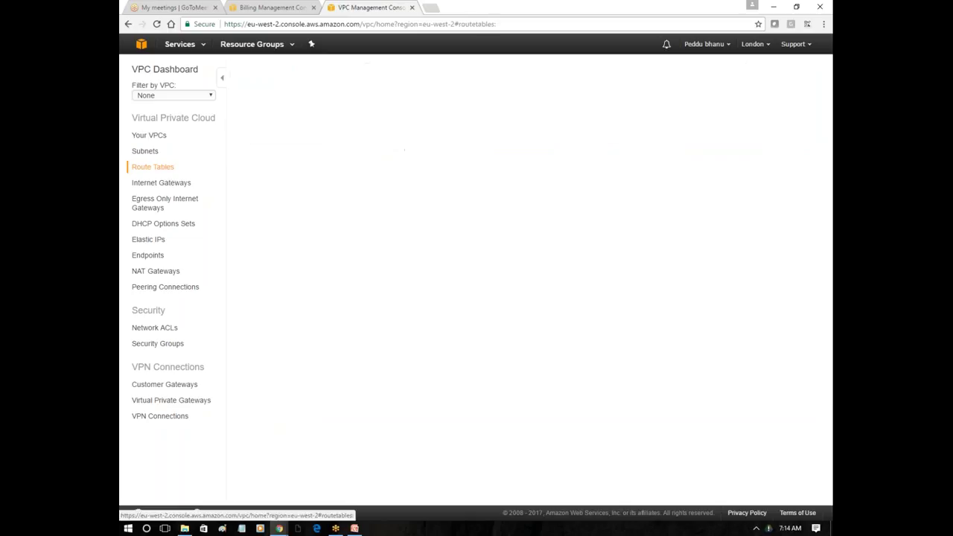
{"action": "left_click", "coordinate": [162, 184]}
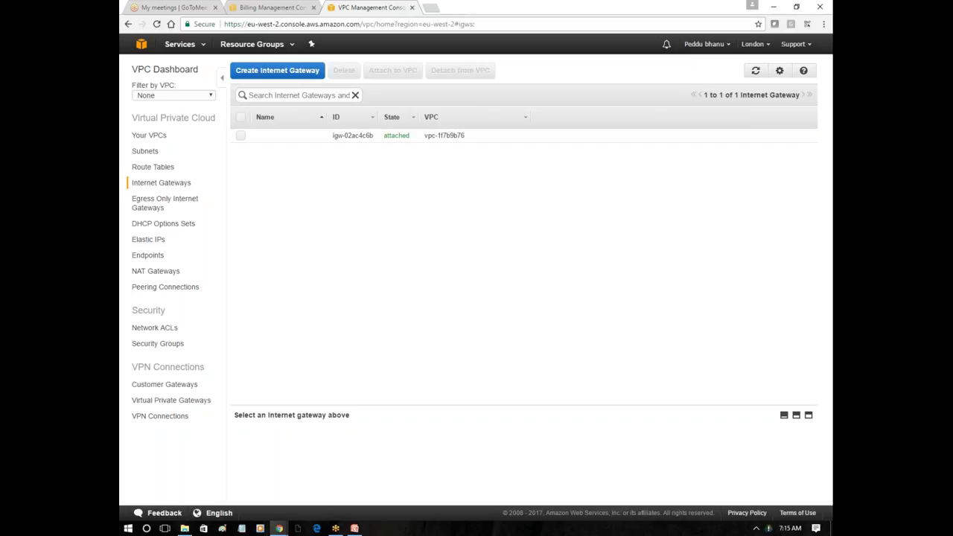
Switch the console region to EU (Ireland)
{"action": "left_click", "coordinate": [753, 44]}
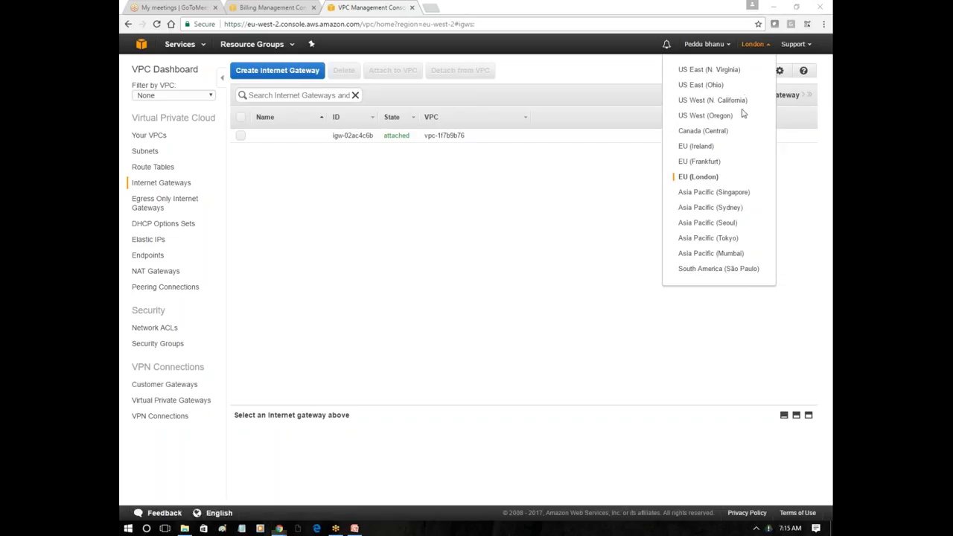
{"action": "left_click", "coordinate": [702, 148]}
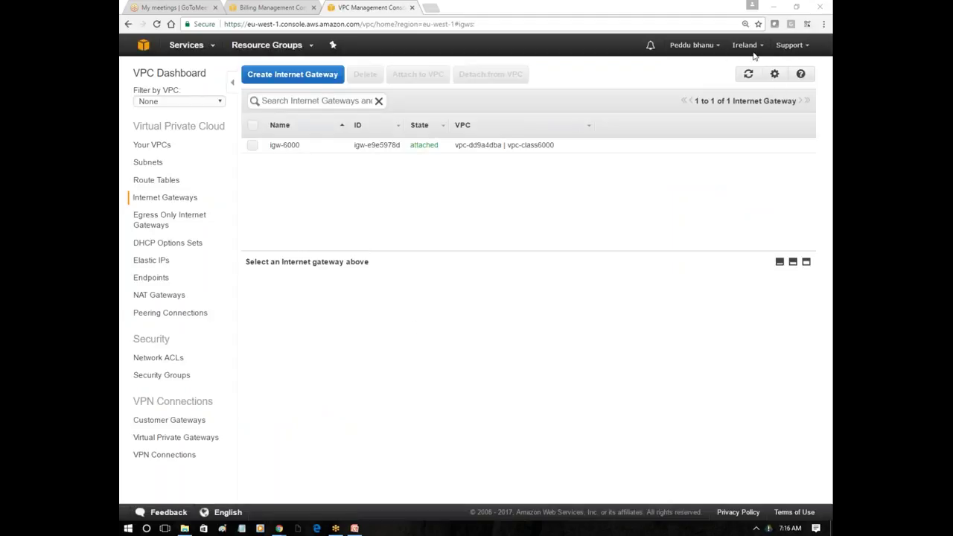
Try to delete the internet gateway igw-6000
{"action": "left_click", "coordinate": [252, 146]}
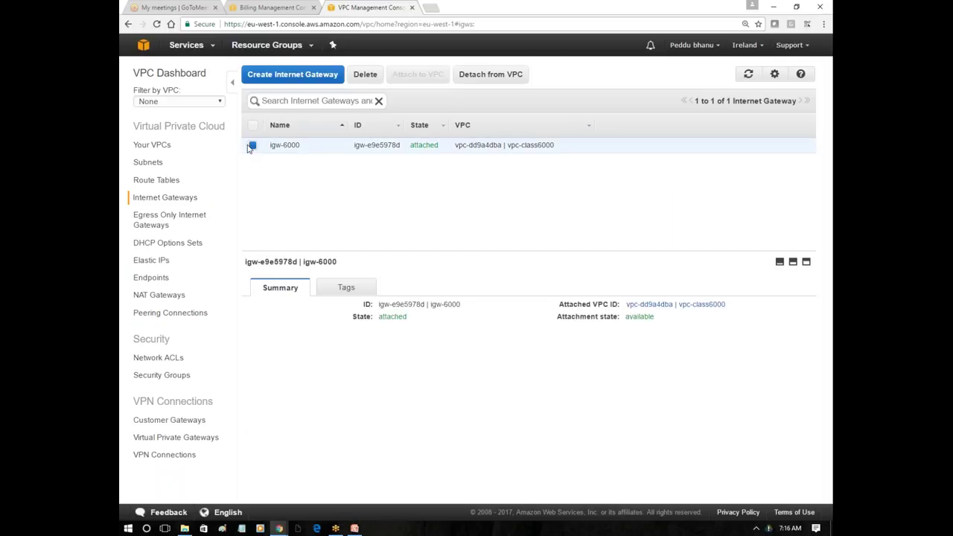
{"action": "right_click", "coordinate": [268, 147]}
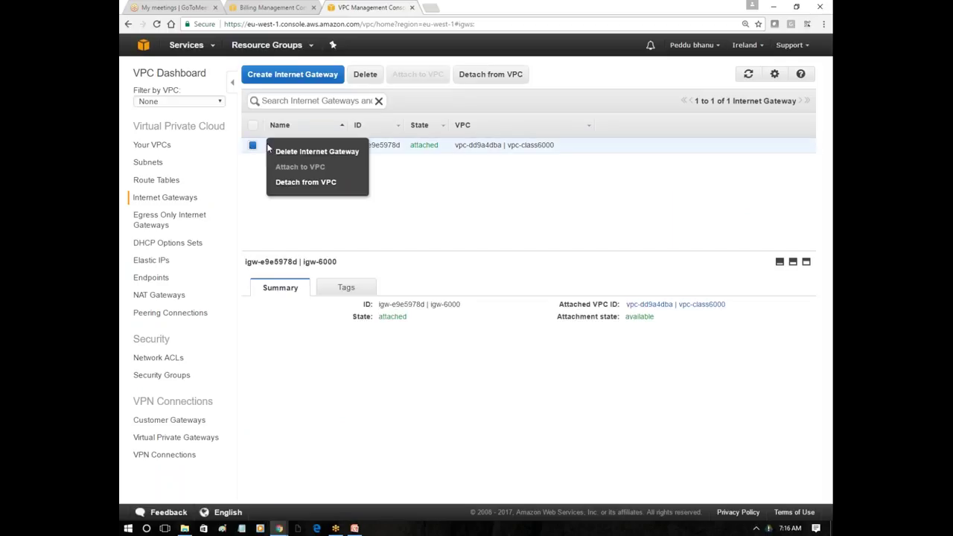
{"action": "left_click", "coordinate": [282, 152]}
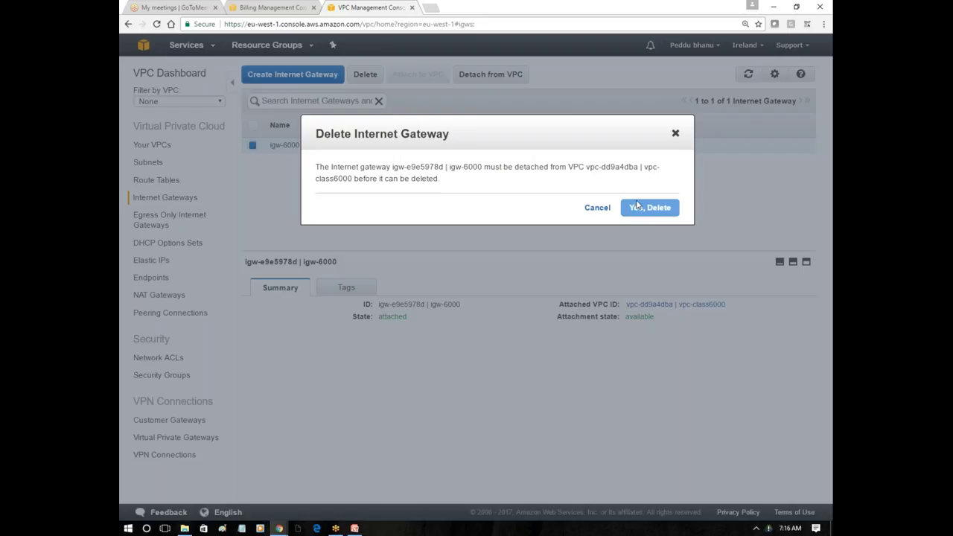
{"action": "left_click_drag", "start_coordinate": [591, 144], "coordinate": [477, 175]}
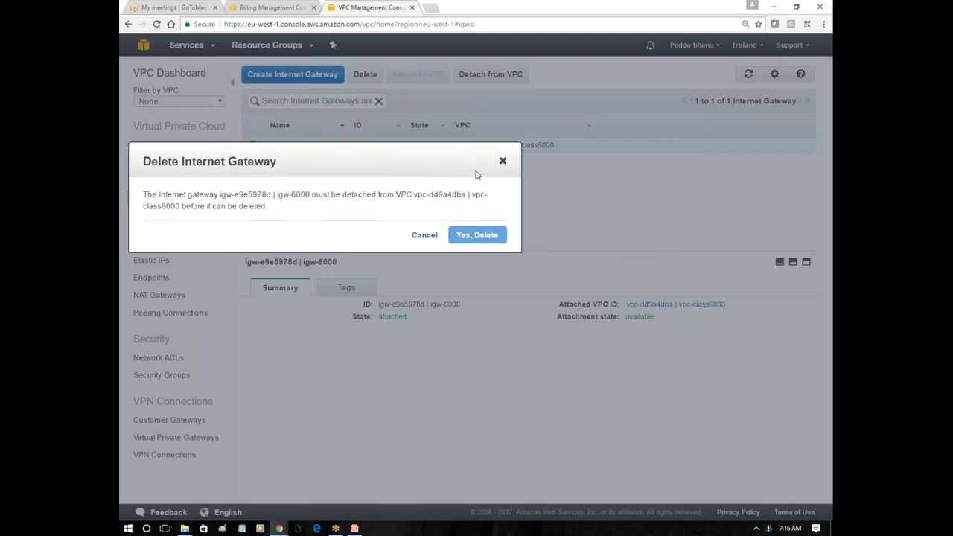
{"action": "left_click", "coordinate": [503, 161]}
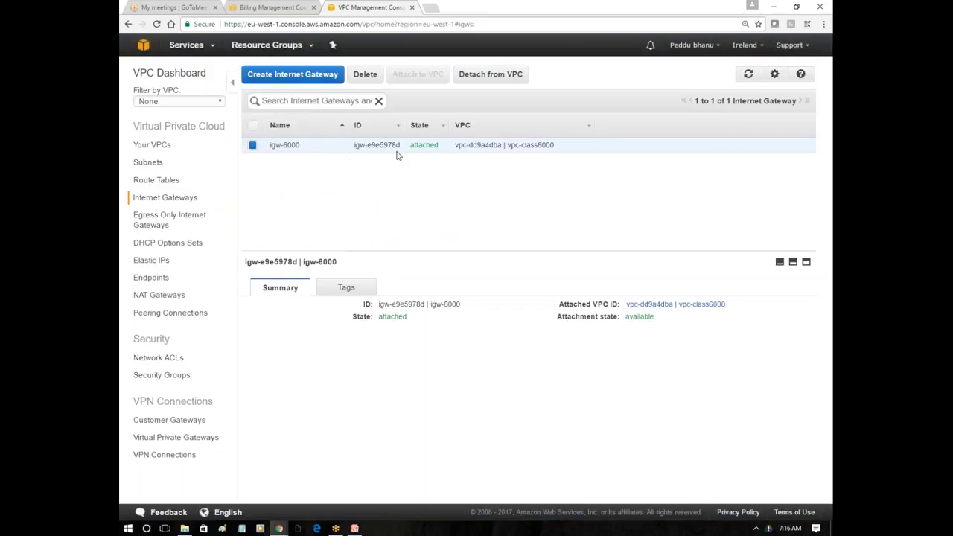
Try to detach the igw-6000 internet gateway from the vpc-class6000 VPC
{"action": "right_click", "coordinate": [397, 155]}
{"action": "left_click", "coordinate": [419, 183]}
{"action": "left_click", "coordinate": [648, 207]}
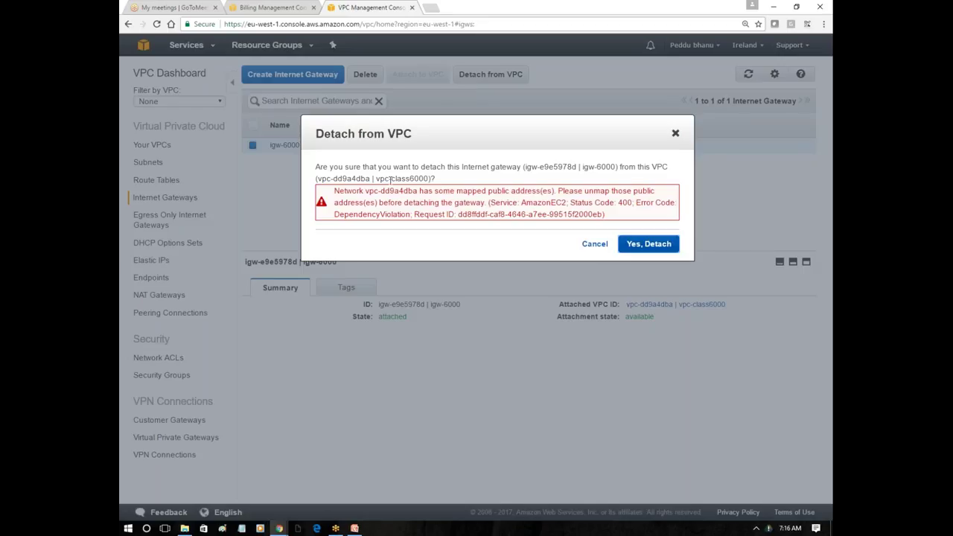
{"action": "left_click", "coordinate": [635, 244]}
{"action": "left_click", "coordinate": [632, 244]}
{"action": "left_click_drag", "start_coordinate": [583, 142], "coordinate": [330, 161]}
{"action": "left_click", "coordinate": [429, 159]}
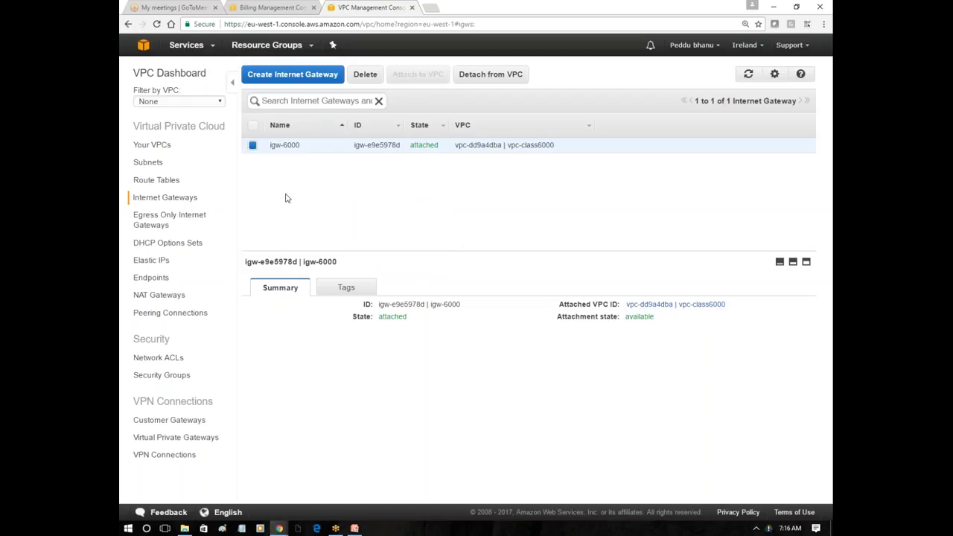
Request deletion of the vpc-class6000 VPC, with its VPN connection deleted along with it
{"action": "left_click", "coordinate": [152, 145]}
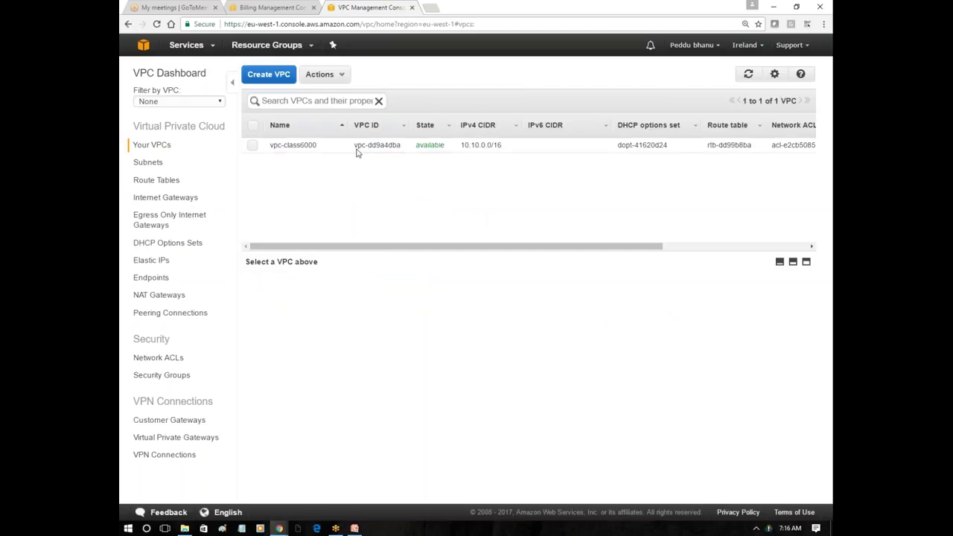
{"action": "right_click", "coordinate": [326, 147]}
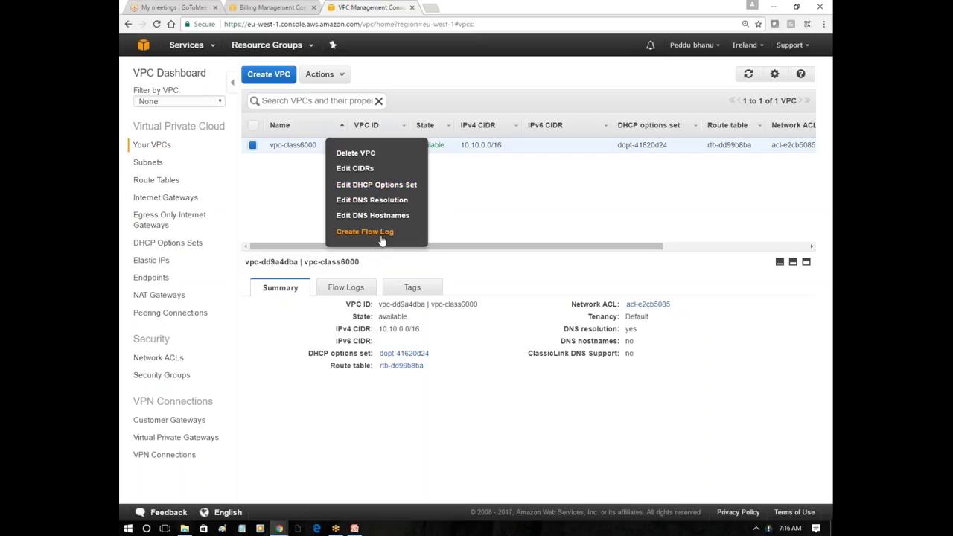
{"action": "left_click", "coordinate": [372, 154]}
{"action": "left_click", "coordinate": [321, 265]}
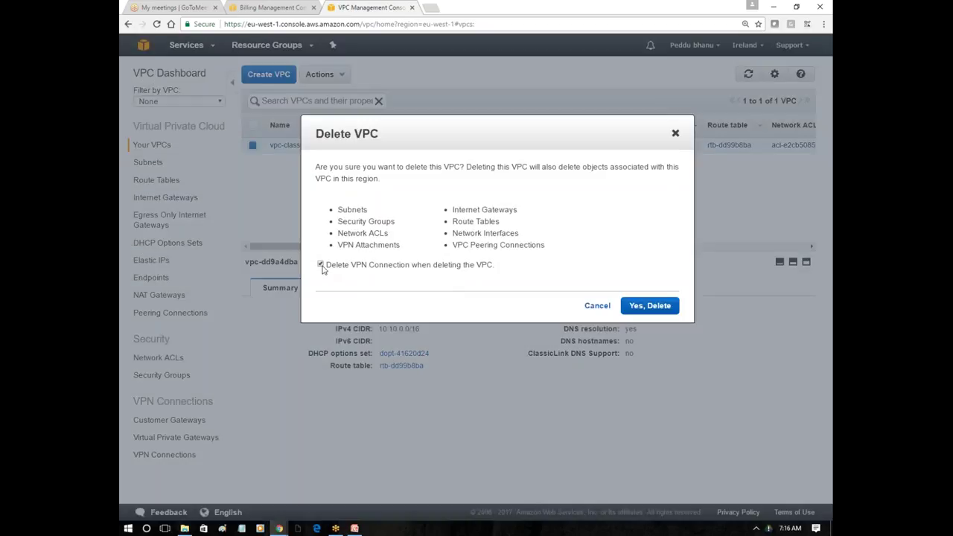
{"action": "left_click", "coordinate": [656, 305]}
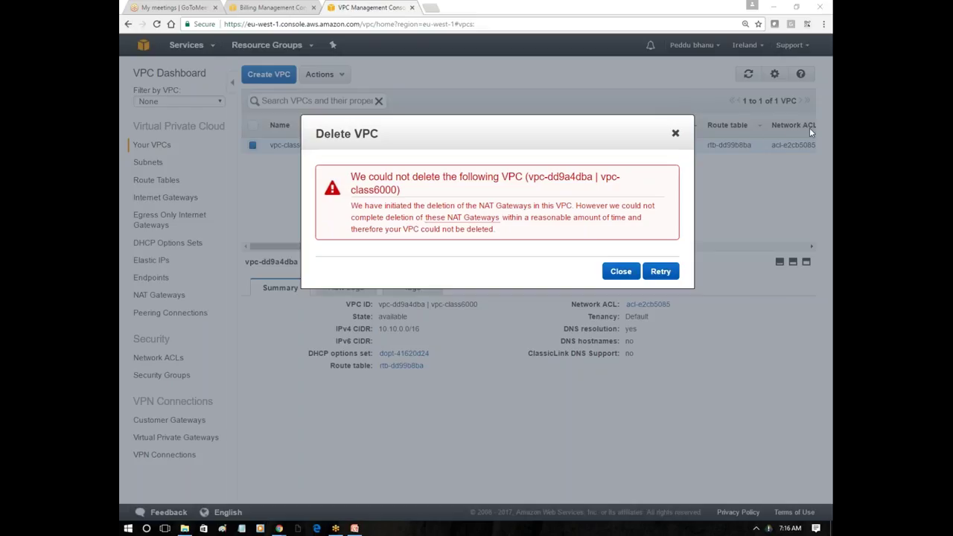
Dismiss the Delete VPC dialog and check the deletion status of the VPC's NAT gateway
{"action": "left_click_drag", "start_coordinate": [606, 133], "coordinate": [541, 122]}
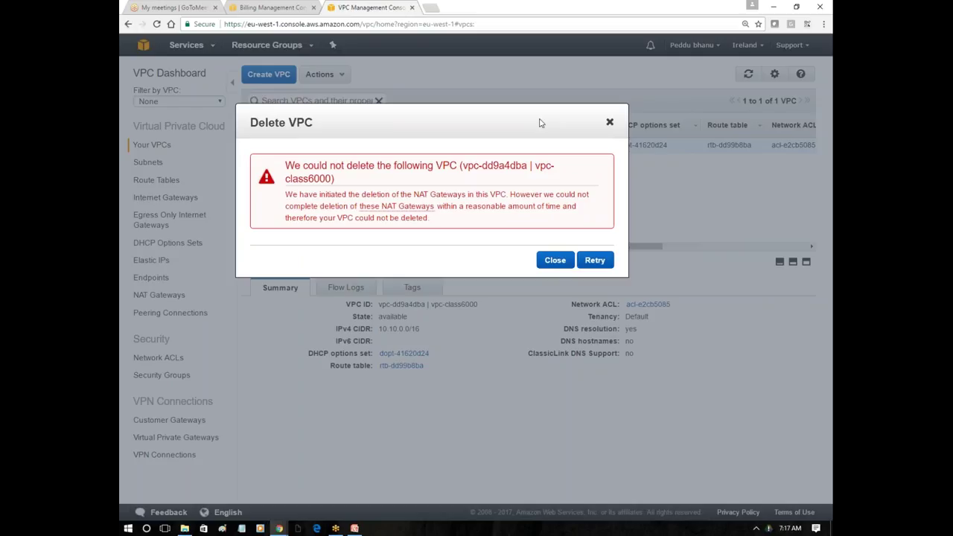
{"action": "left_click_drag", "start_coordinate": [541, 122], "coordinate": [534, 172]}
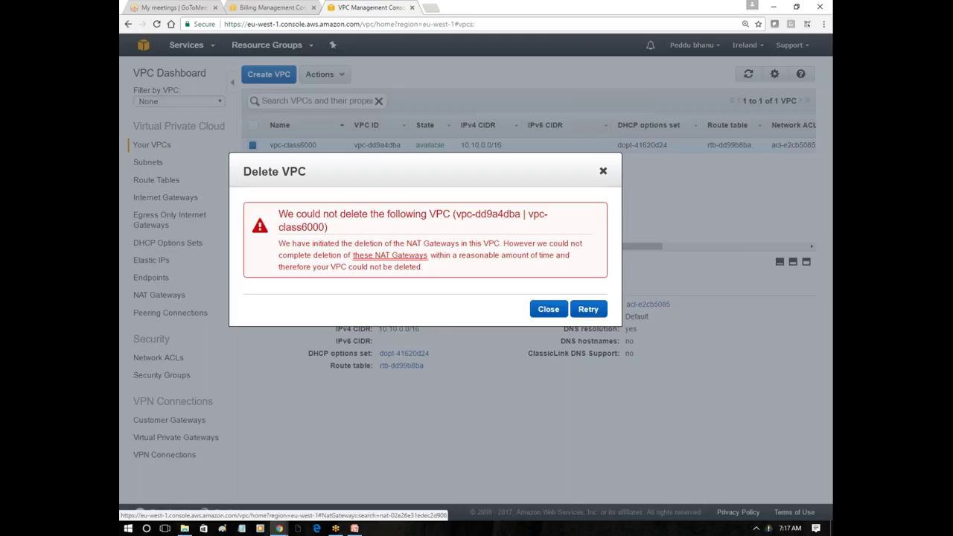
{"action": "left_click", "coordinate": [417, 257]}
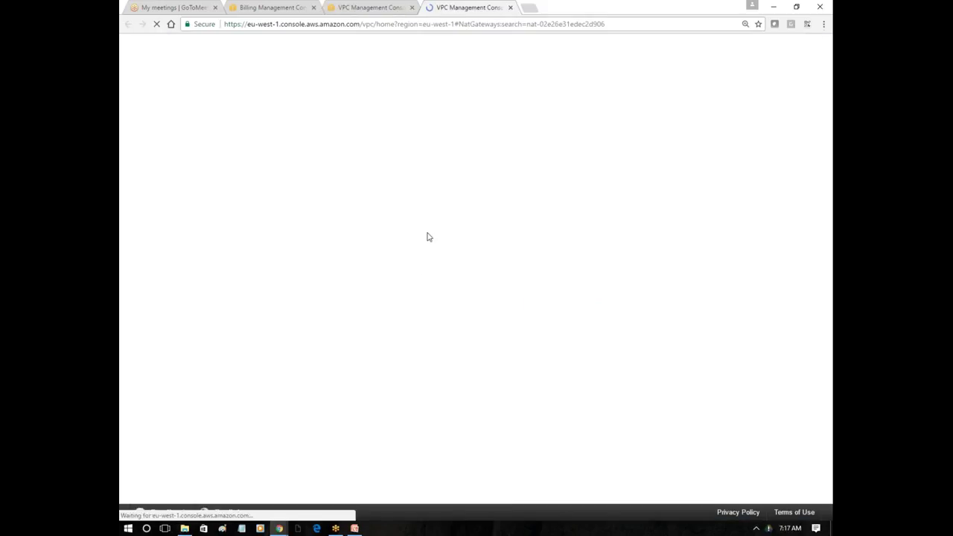
{"action": "left_click", "coordinate": [366, 5]}
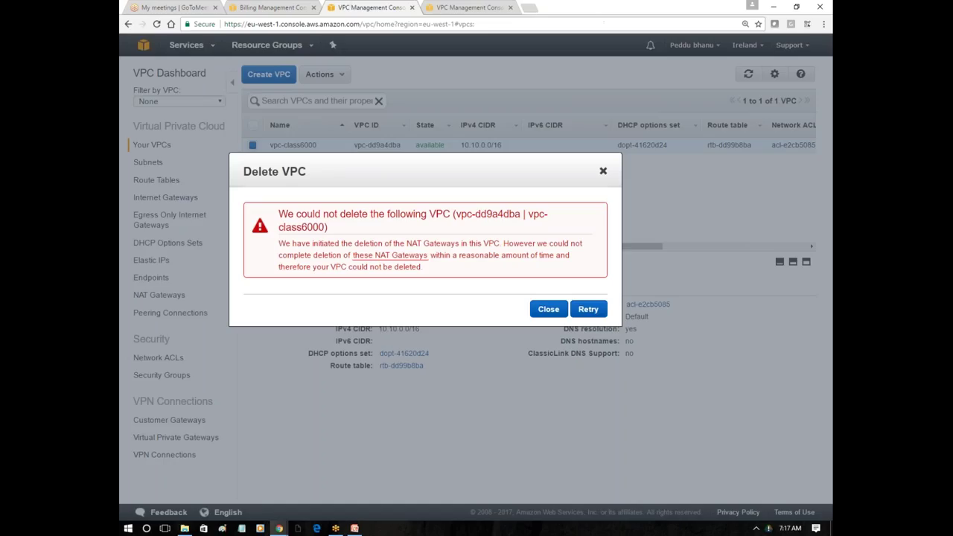
{"action": "left_click", "coordinate": [132, 312]}
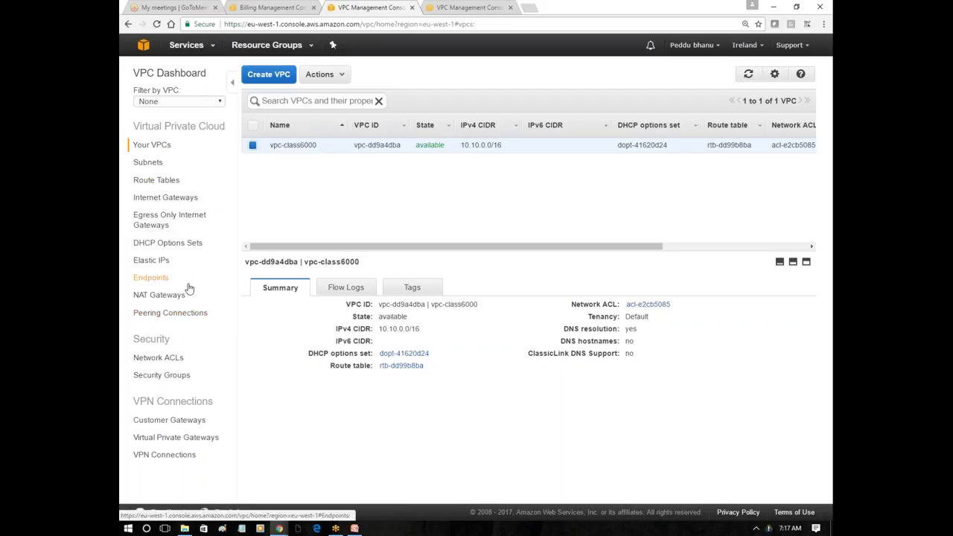
{"action": "left_click", "coordinate": [159, 295]}
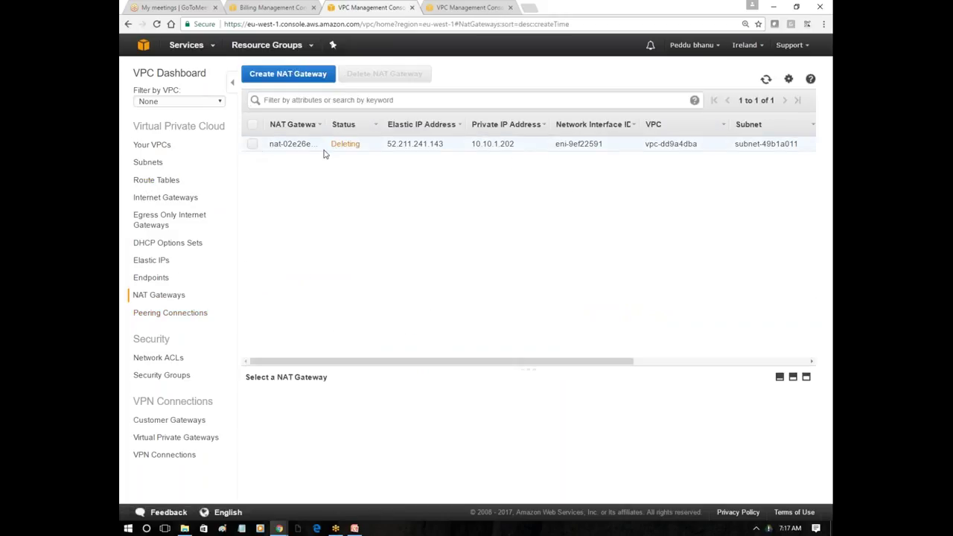
{"action": "left_click", "coordinate": [767, 79]}
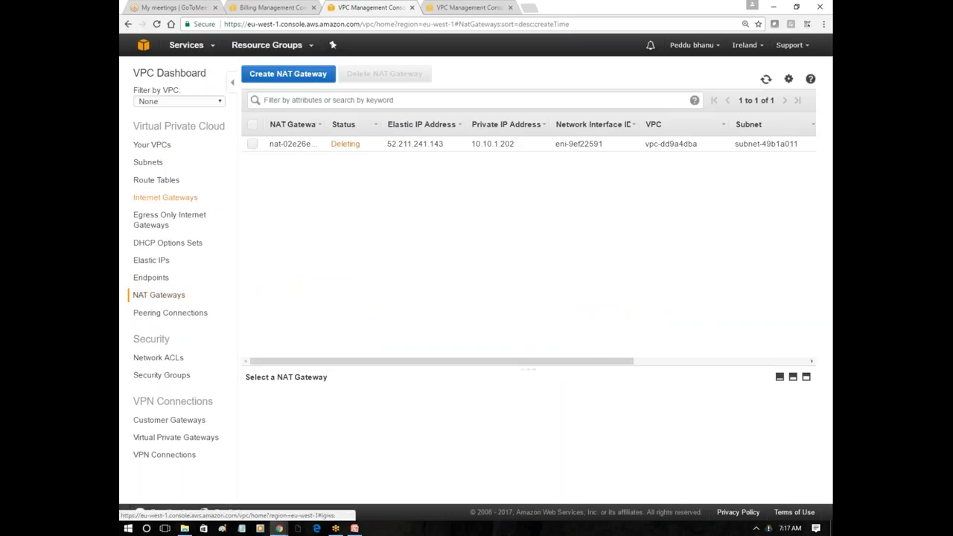
Detach the igw-6000 internet gateway from the vpc-class6000 VPC
{"action": "left_click", "coordinate": [166, 197]}
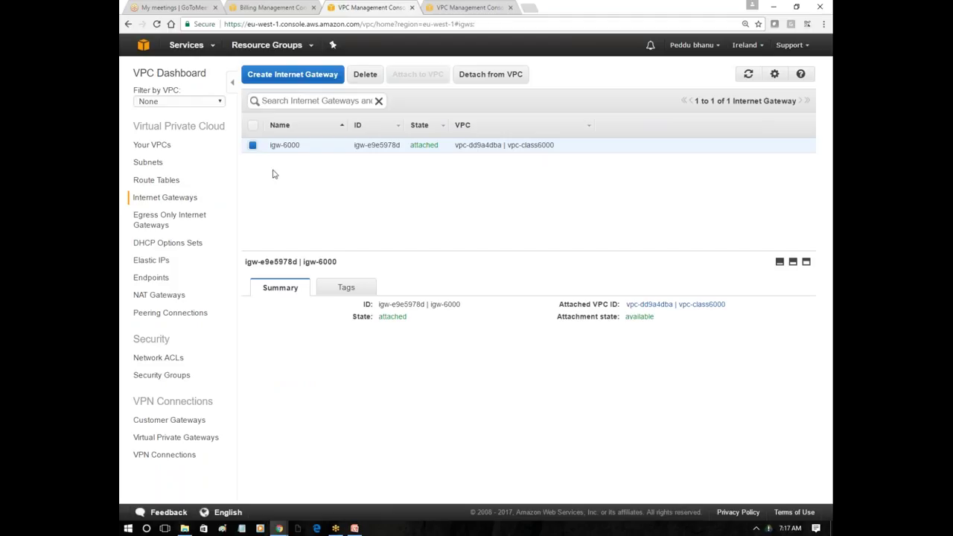
{"action": "right_click", "coordinate": [272, 145]}
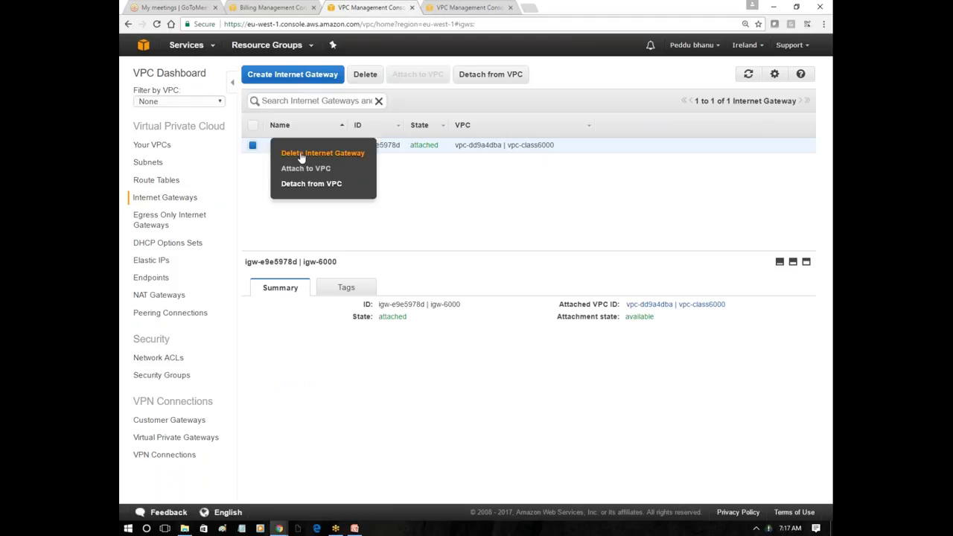
{"action": "left_click", "coordinate": [306, 184]}
{"action": "left_click", "coordinate": [648, 212]}
Delete the detached igw-6000 internet gateway
{"action": "right_click", "coordinate": [277, 145]}
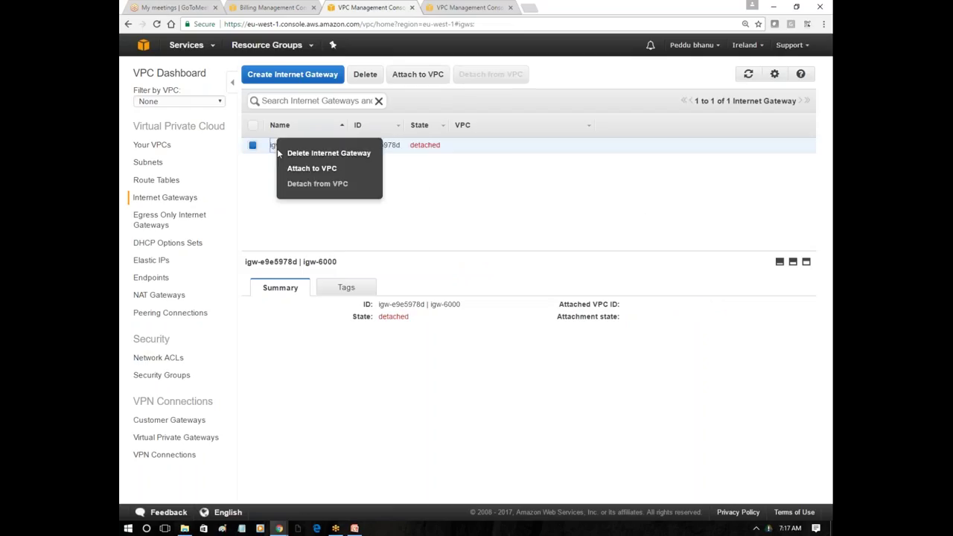
{"action": "left_click", "coordinate": [320, 154]}
{"action": "left_click", "coordinate": [645, 196]}
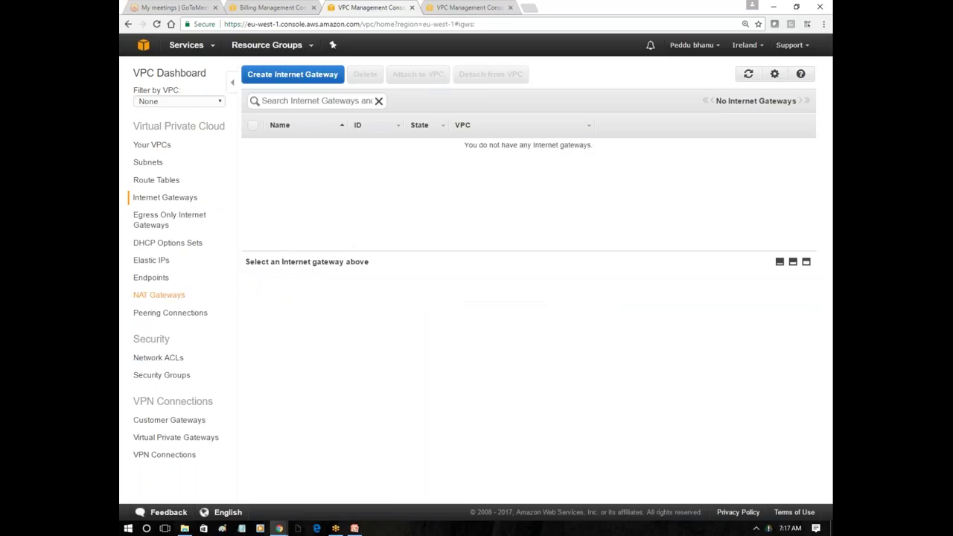
Check the NAT gateway's deletion status and delete the vpc-class6000 VPC together with its VPN connection
{"action": "left_click", "coordinate": [159, 295]}
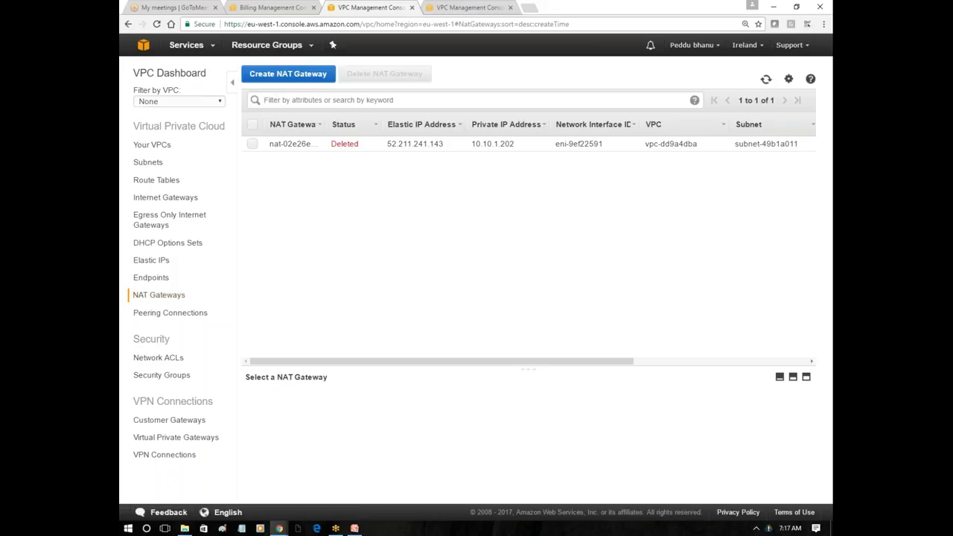
{"action": "left_click", "coordinate": [152, 144]}
{"action": "left_click", "coordinate": [373, 145]}
{"action": "right_click", "coordinate": [373, 145]}
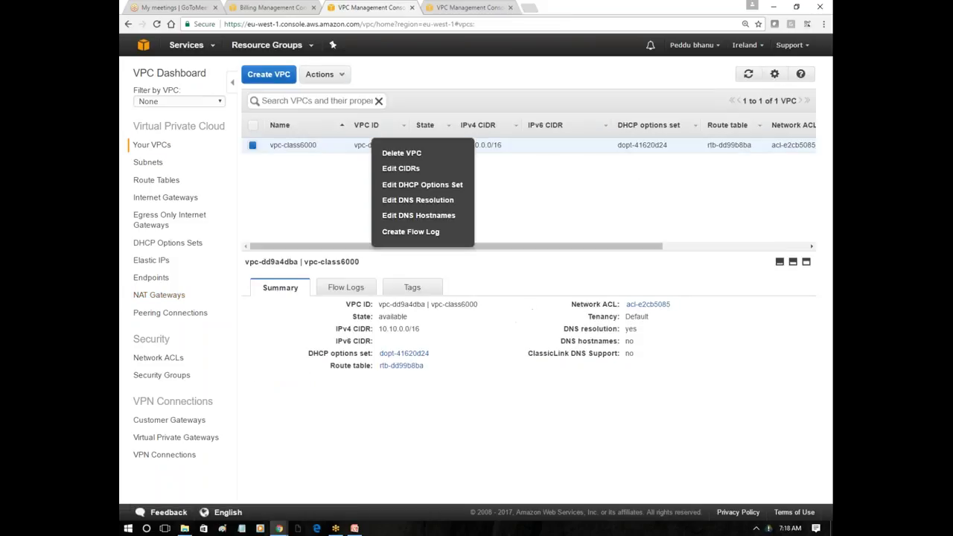
{"action": "left_click", "coordinate": [415, 154]}
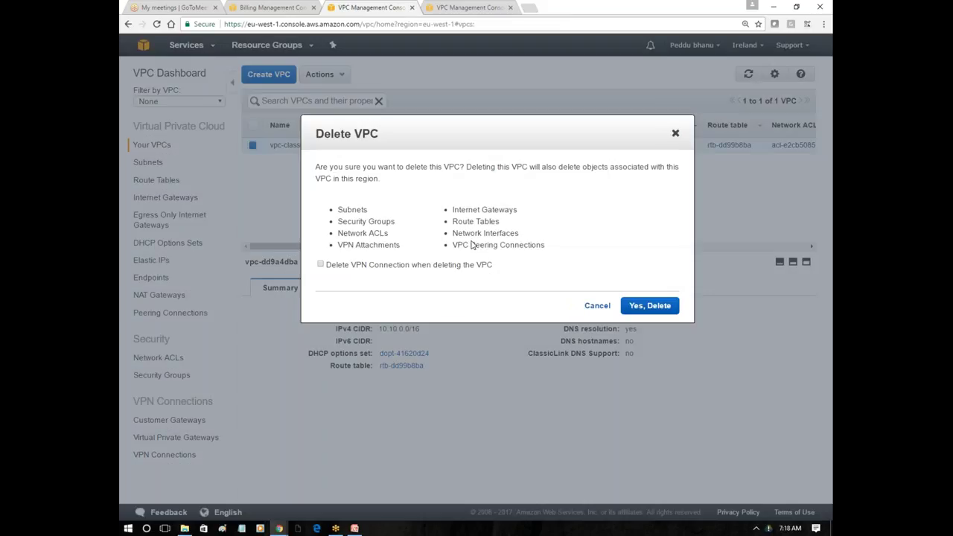
{"action": "left_click", "coordinate": [321, 264]}
{"action": "left_click", "coordinate": [645, 301]}
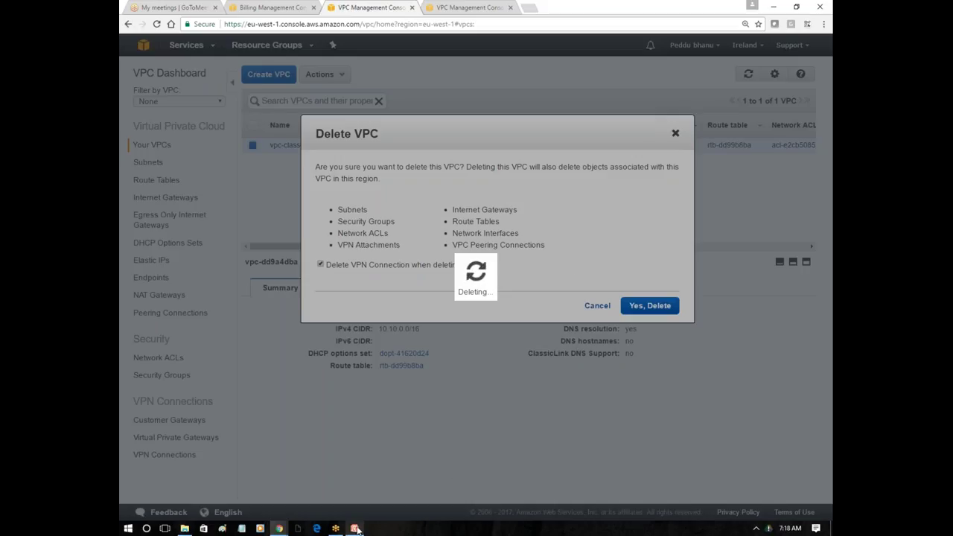
Switch to PowerPoint and view the corporate data center and AWS VPC diagram on slide 1
{"action": "mouse_move", "coordinate": [355, 529]}
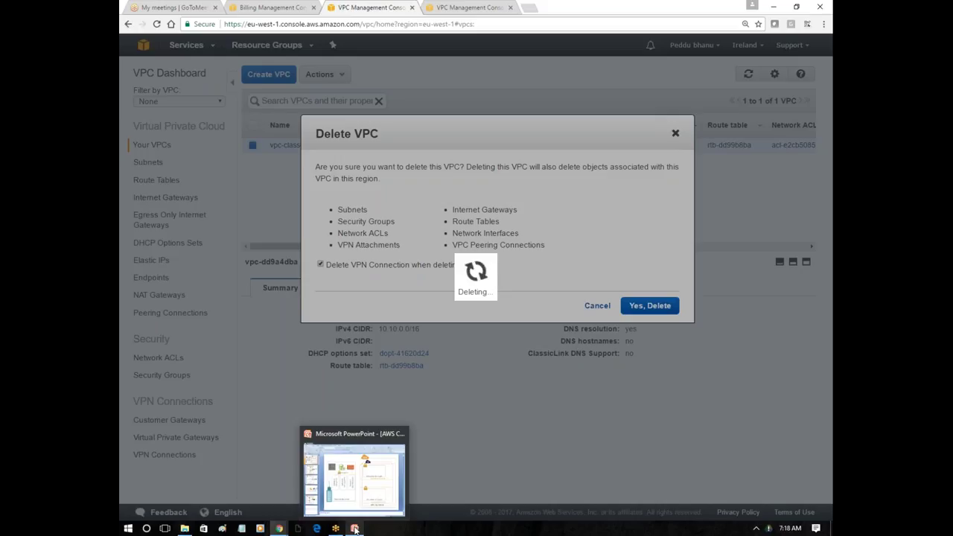
{"action": "left_click", "coordinate": [355, 529]}
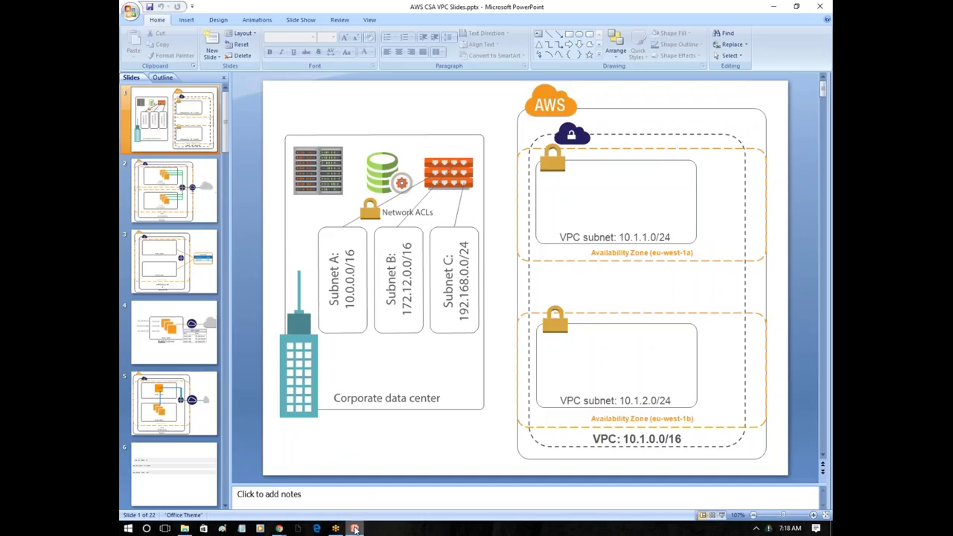
{"action": "left_click", "coordinate": [355, 529]}
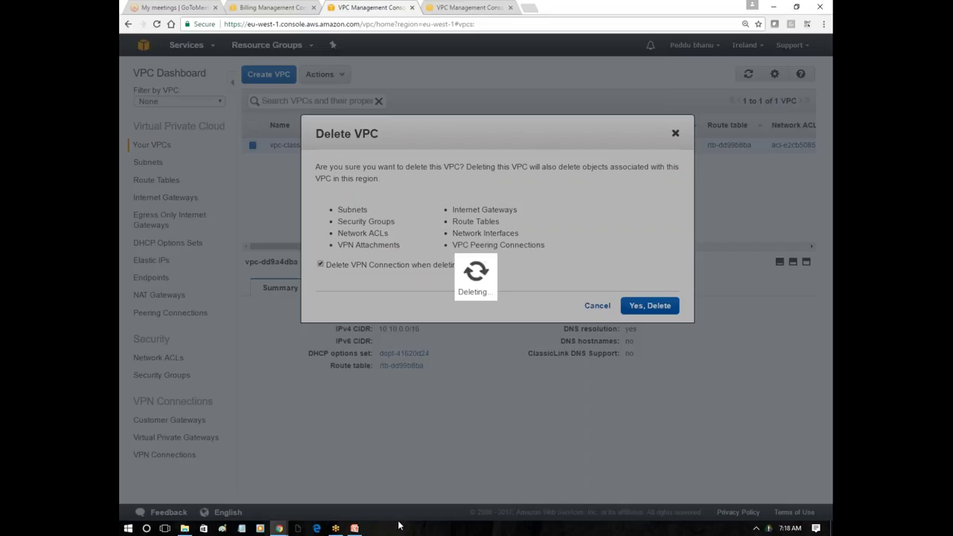
{"action": "left_click", "coordinate": [356, 528]}
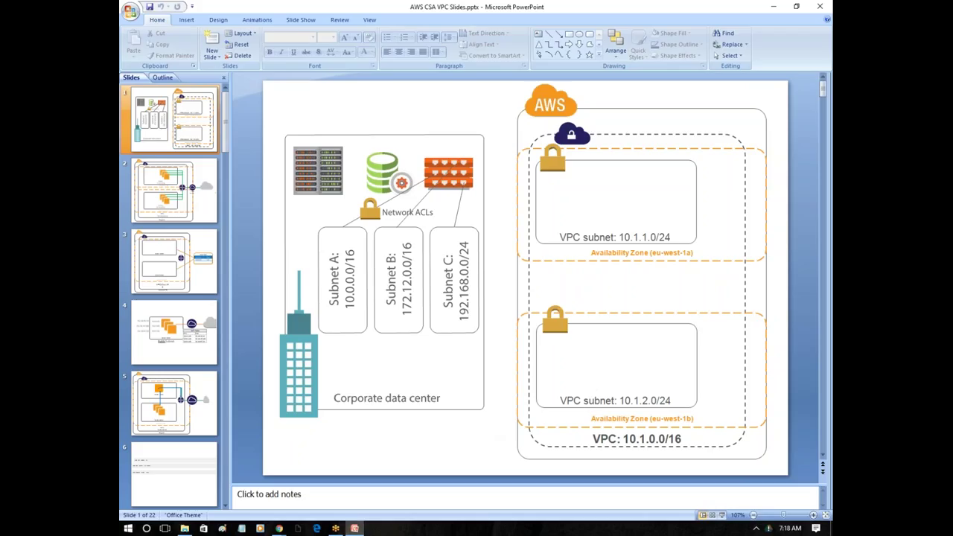
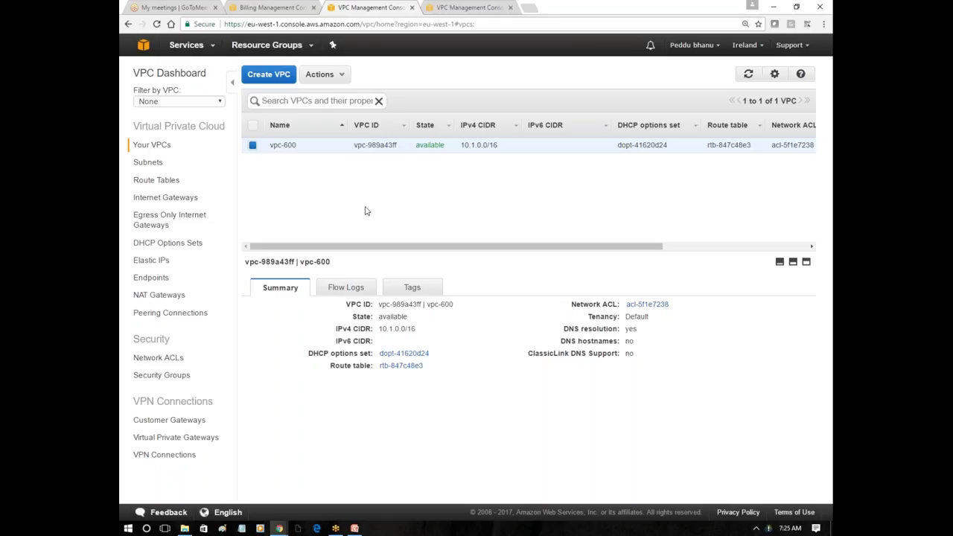
{"action": "left_click_drag", "start_coordinate": [395, 247], "coordinate": [313, 223]}
{"action": "left_click_drag", "start_coordinate": [326, 246], "coordinate": [290, 221]}
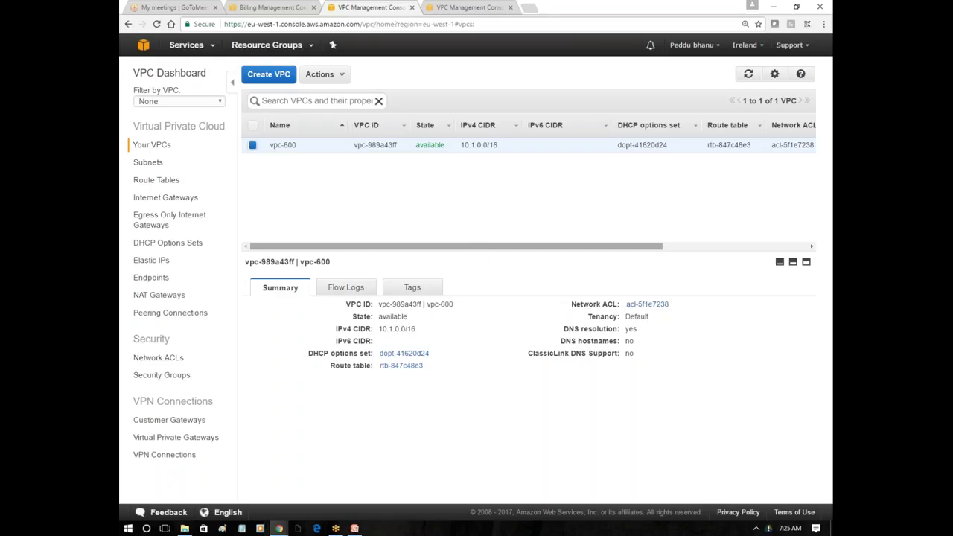
{"action": "left_click_drag", "start_coordinate": [485, 250], "coordinate": [370, 236]}
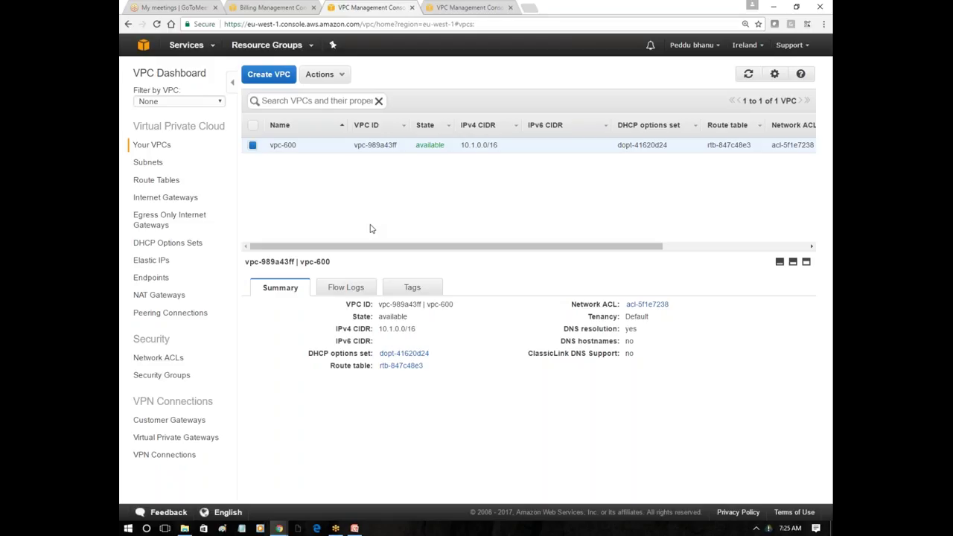
{"action": "left_click", "coordinate": [529, 8]}
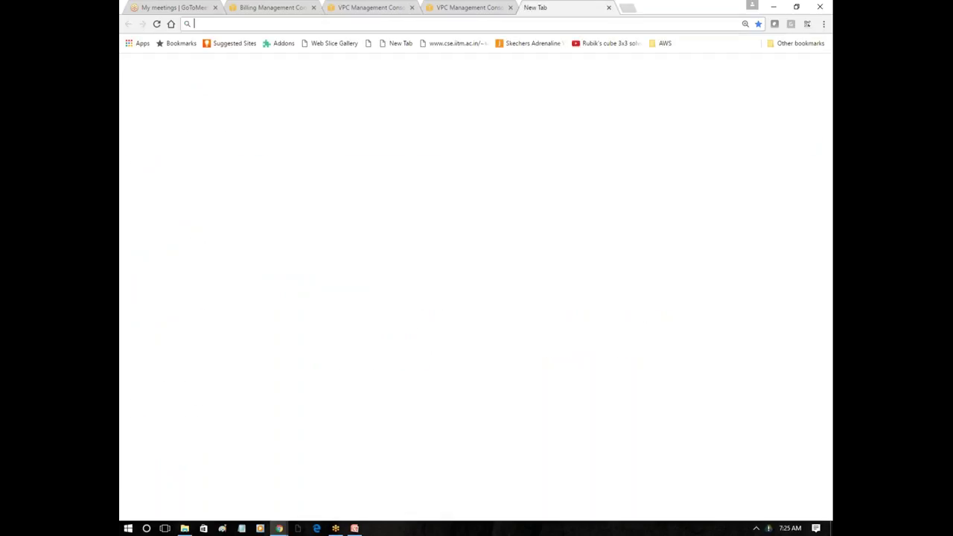
{"action": "left_click", "coordinate": [469, 9]}
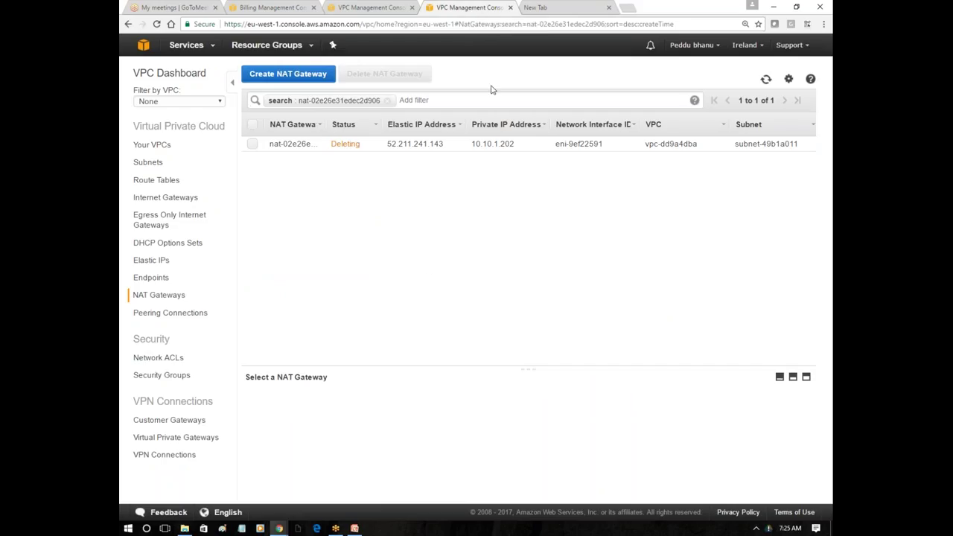
{"action": "left_click", "coordinate": [386, 8]}
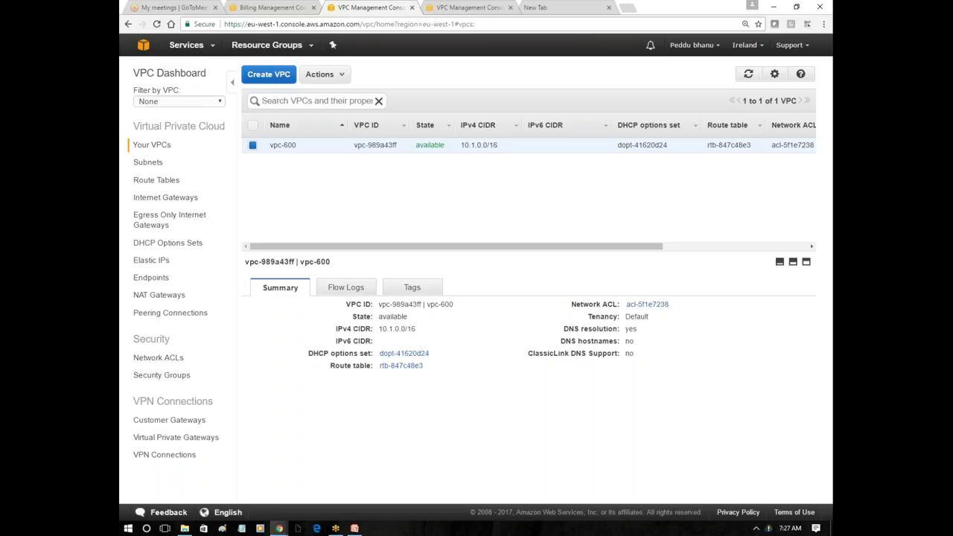
{"action": "mouse_move", "coordinate": [465, 253]}
{"action": "left_mouse_down"}
{"action": "mouse_move", "coordinate": [507, 254]}
{"action": "mouse_move", "coordinate": [451, 257]}
{"action": "left_mouse_up"}
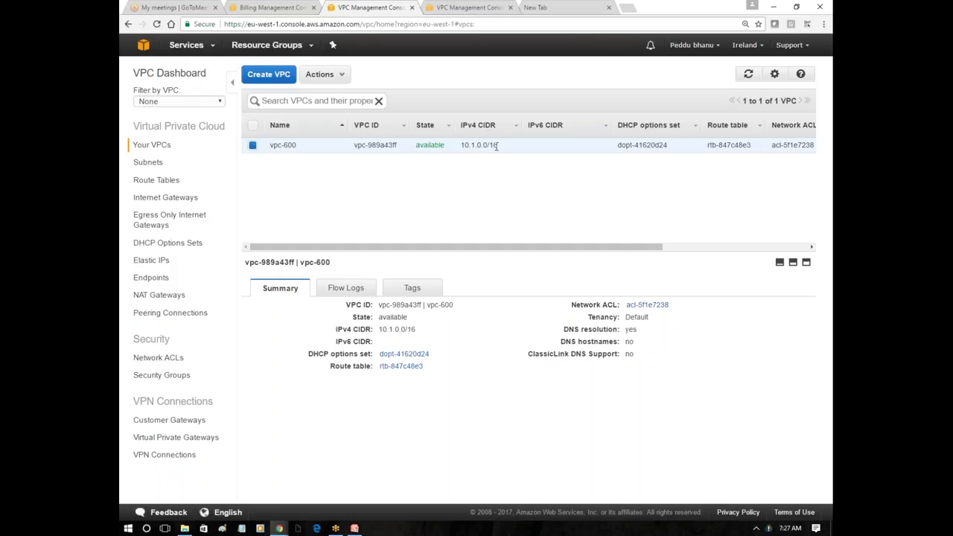
Highlight the IPv4 CIDR of the vpc-600 VPC in the VPC list
{"action": "left_click_drag", "start_coordinate": [498, 146], "coordinate": [458, 146]}
{"action": "triple_click", "coordinate": [487, 147]}
{"action": "left_click", "coordinate": [505, 223]}
{"action": "left_click_drag", "start_coordinate": [498, 146], "coordinate": [457, 144]}
{"action": "left_click", "coordinate": [489, 147]}
{"action": "triple_click", "coordinate": [489, 145]}
{"action": "key", "text": "super+r"}
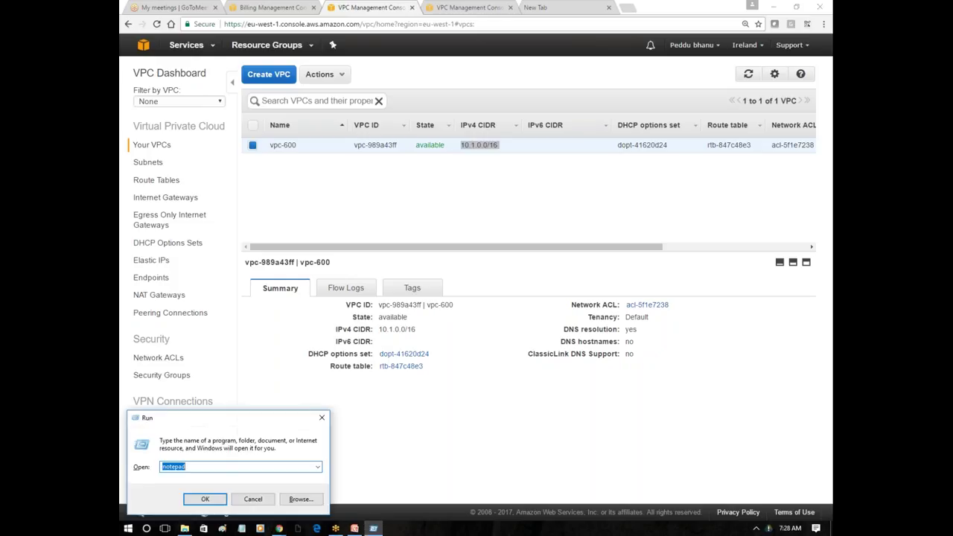
{"action": "left_click_drag", "start_coordinate": [242, 415], "coordinate": [542, 212]}
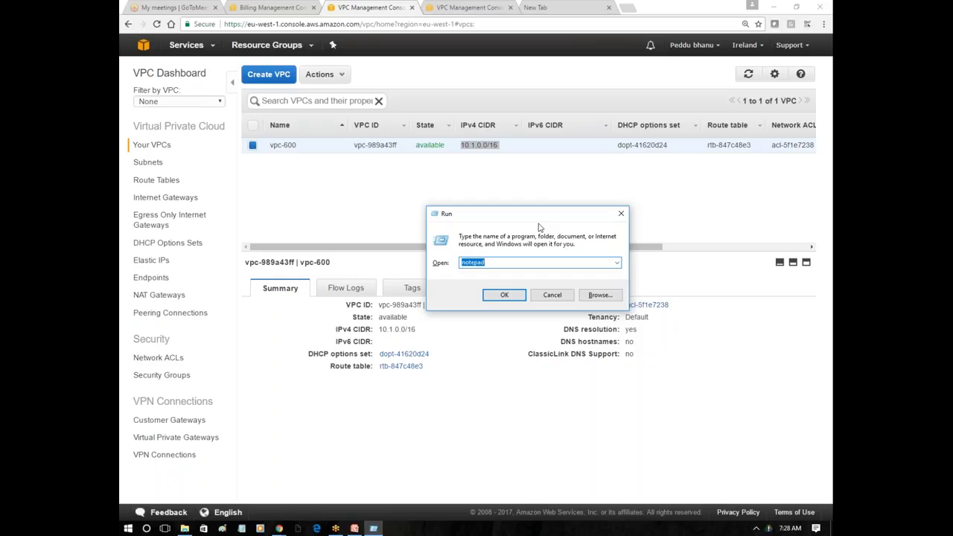
{"action": "left_click_drag", "start_coordinate": [549, 216], "coordinate": [517, 193]}
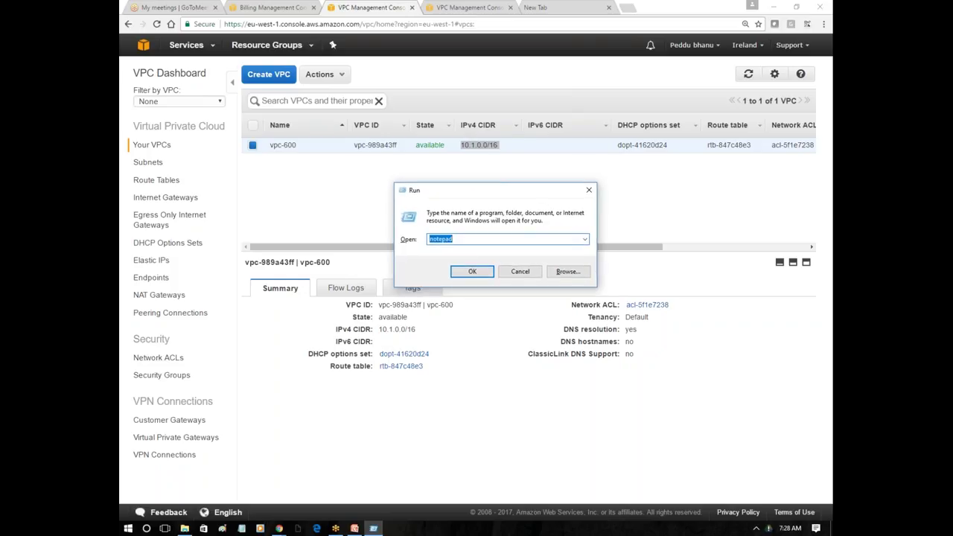
{"action": "left_click", "coordinate": [589, 191]}
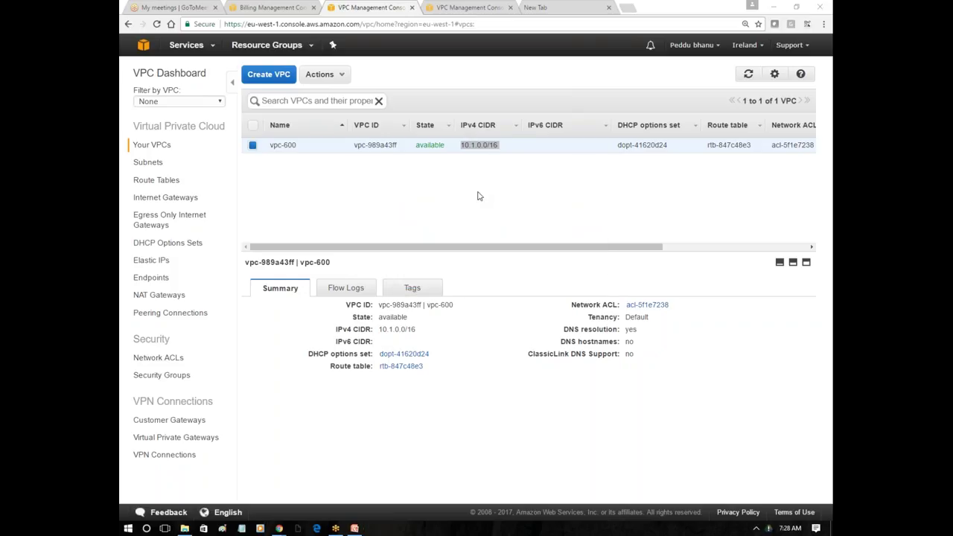
{"action": "left_click", "coordinate": [487, 181]}
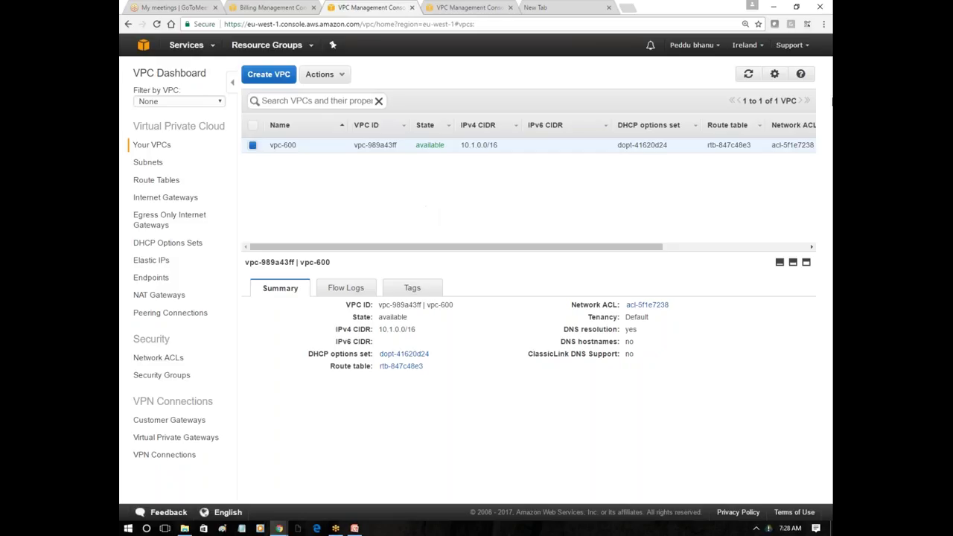
Refresh the VPC list, and examine the region, VPC and availability zone outlines in the PowerPoint diagram on slide 1
{"action": "left_click", "coordinate": [749, 74]}
{"action": "left_click_drag", "start_coordinate": [457, 247], "coordinate": [335, 238]}
{"action": "key", "text": "alt+Tab"}
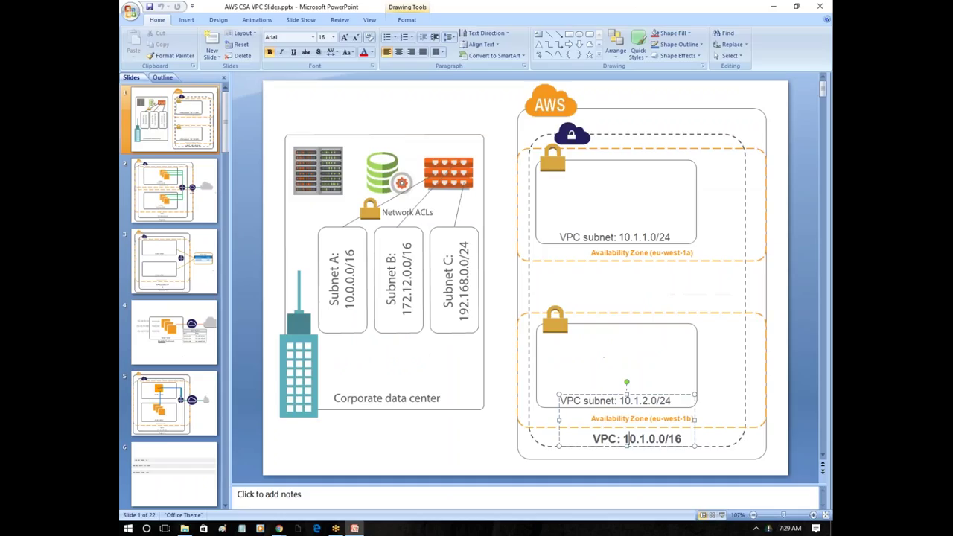
{"action": "left_click", "coordinate": [606, 198]}
{"action": "left_click", "coordinate": [672, 154]}
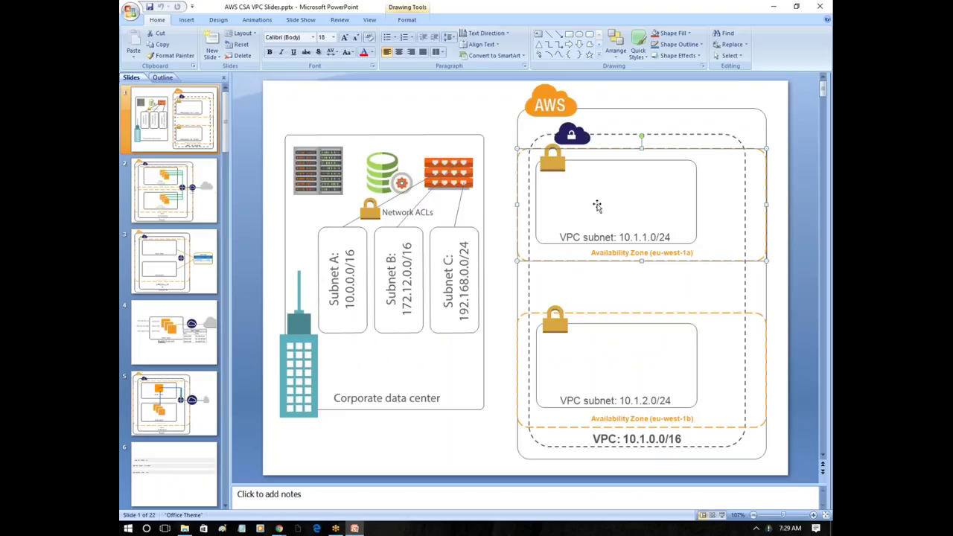
{"action": "left_click", "coordinate": [648, 111]}
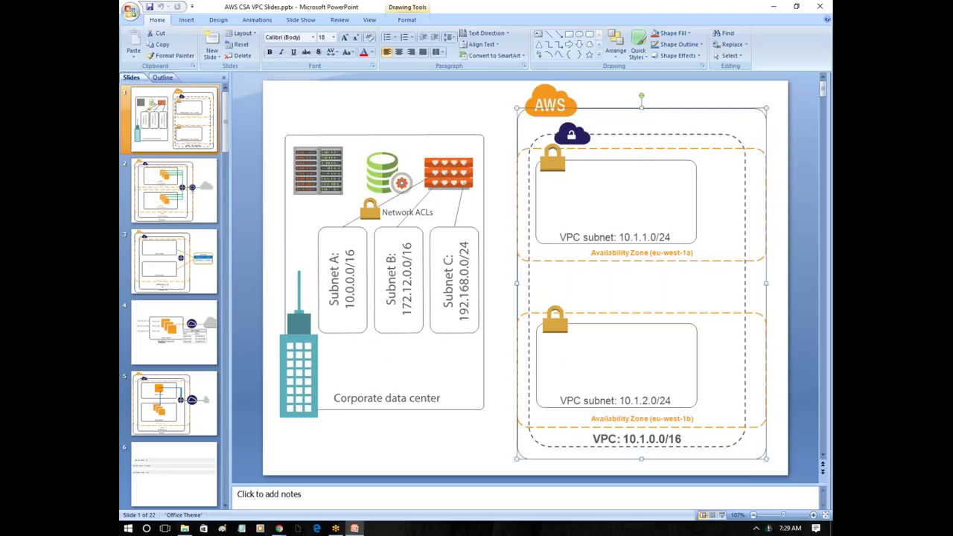
{"action": "left_click", "coordinate": [648, 136]}
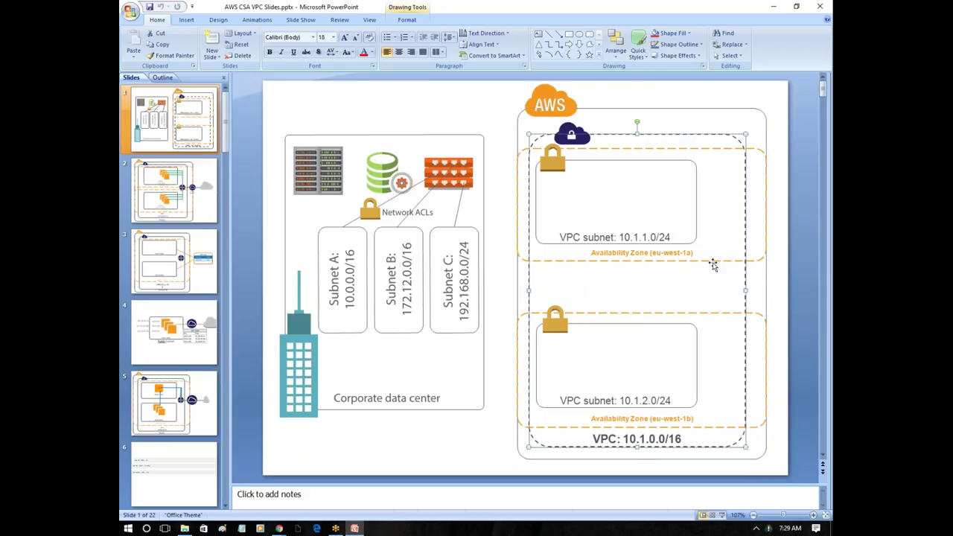
{"action": "left_click", "coordinate": [713, 320]}
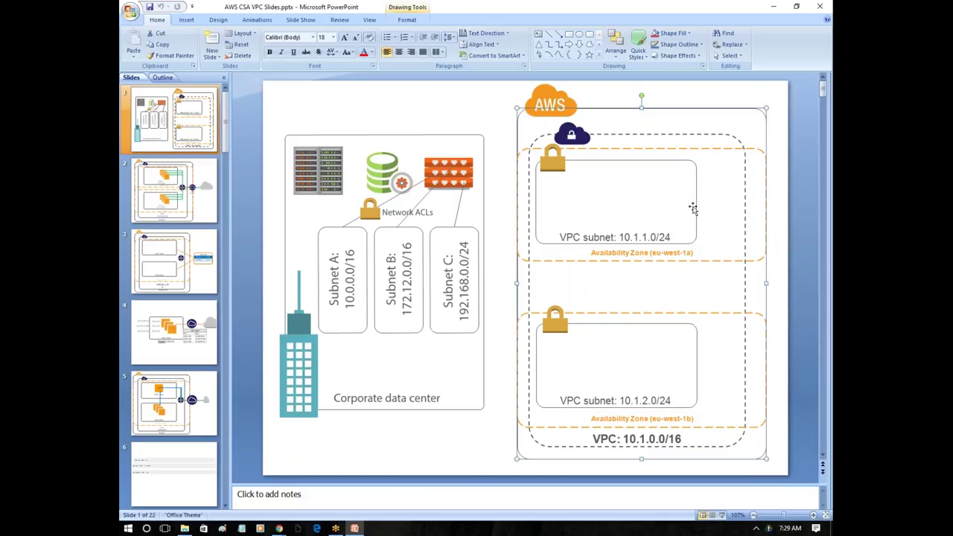
Switch back to the AWS console in the browser and start a new subnet with name tag sn01 in the vpc-600 VPC
{"action": "key", "text": "alt+Tab"}
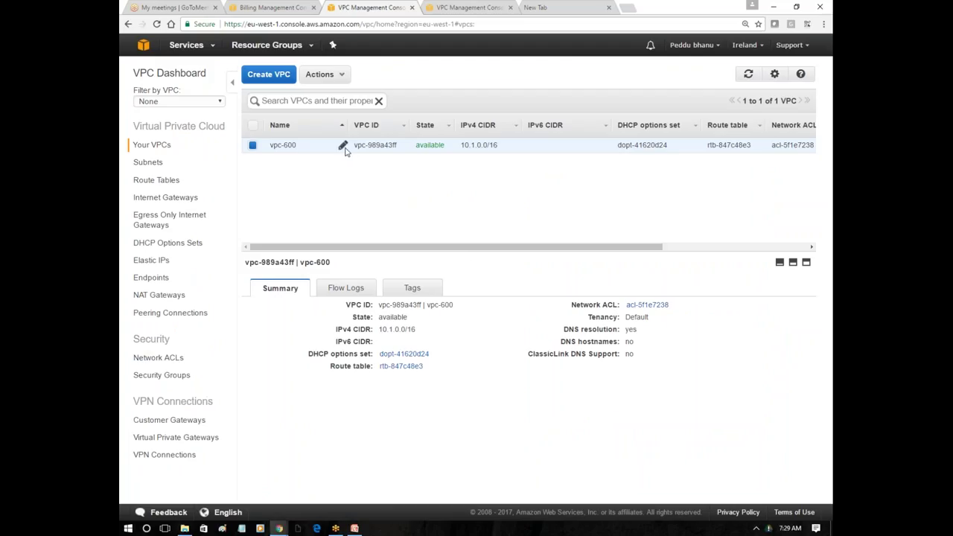
{"action": "left_click", "coordinate": [153, 164]}
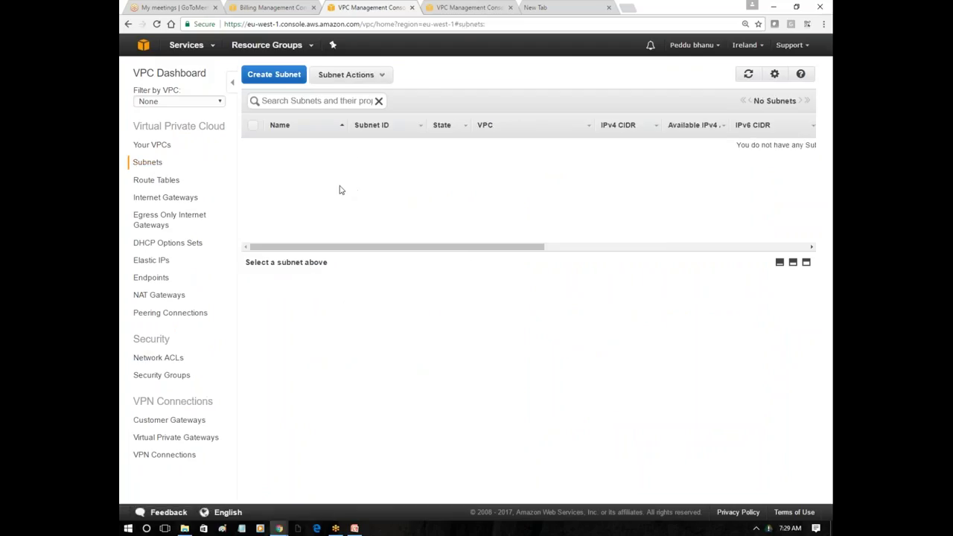
{"action": "left_click", "coordinate": [277, 78]}
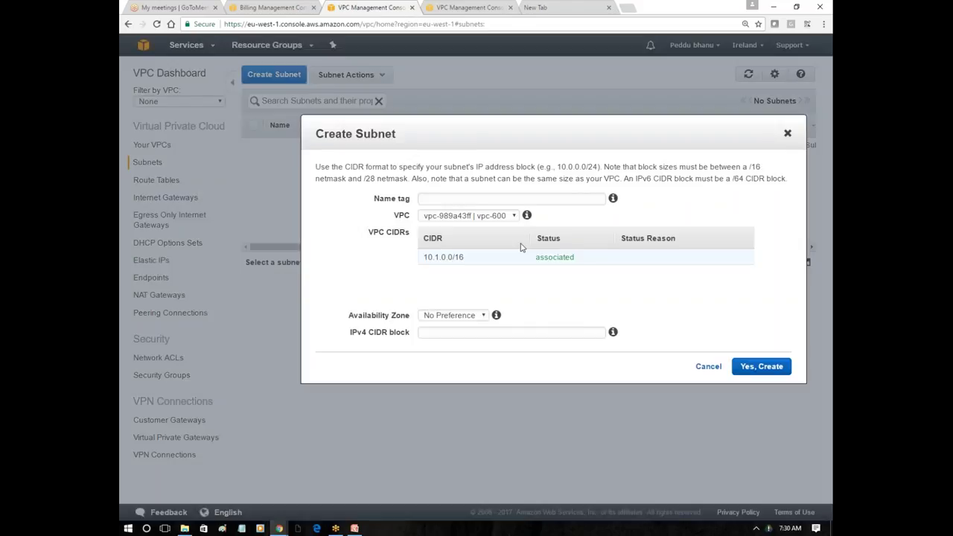
{"action": "type", "text": "s"}
{"action": "key", "text": "BackSpace"}
{"action": "type", "text": "sn0"}
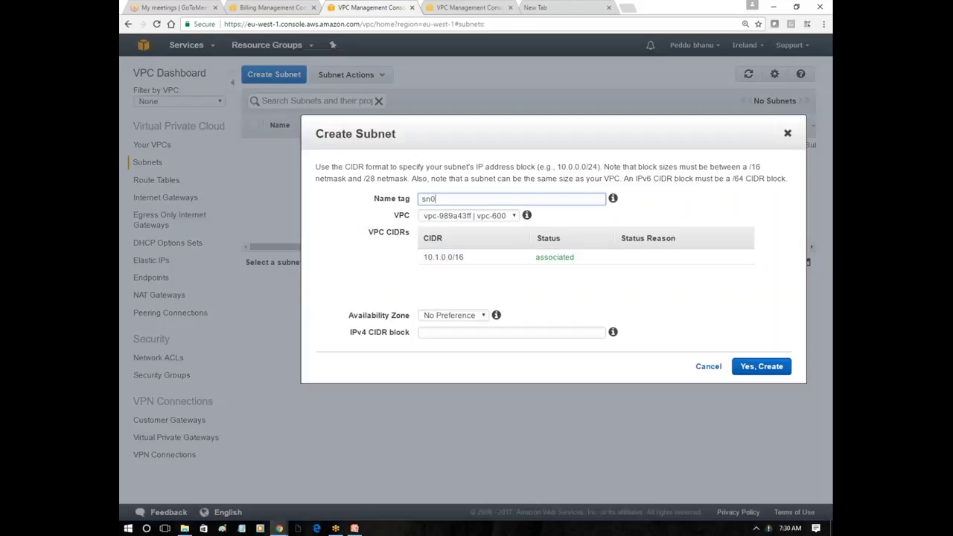
{"action": "type", "text": "1"}
{"action": "left_click", "coordinate": [471, 219]}
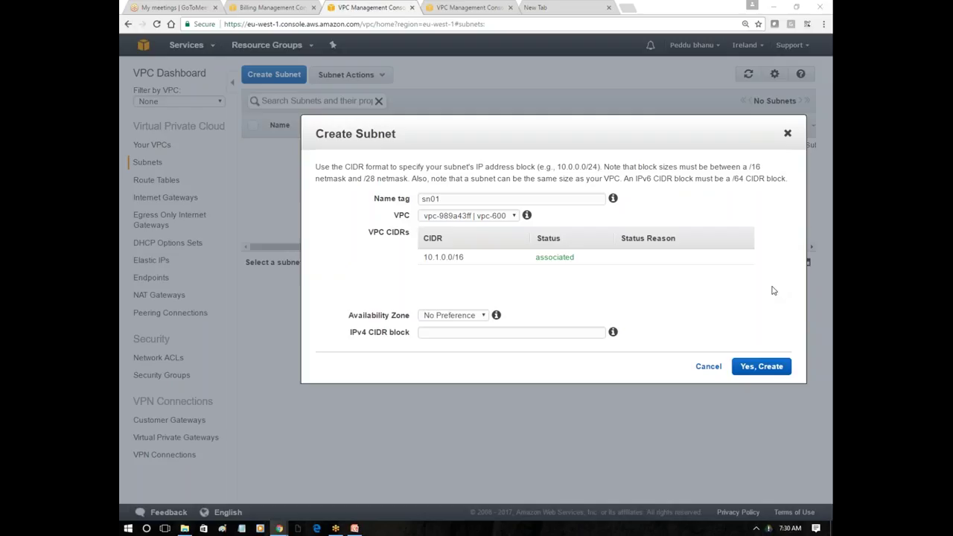
Switch to PowerPoint and examine the eu-west-1a and eu-west-1b zone outlines and the 10.1.1.0/24 subnet on slide 1
{"action": "left_click", "coordinate": [354, 529]}
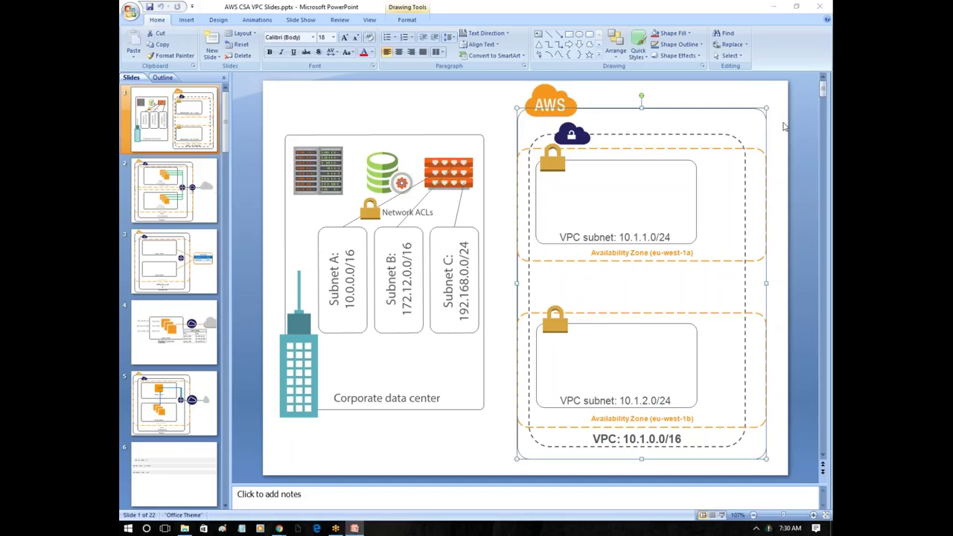
{"action": "left_click", "coordinate": [638, 150]}
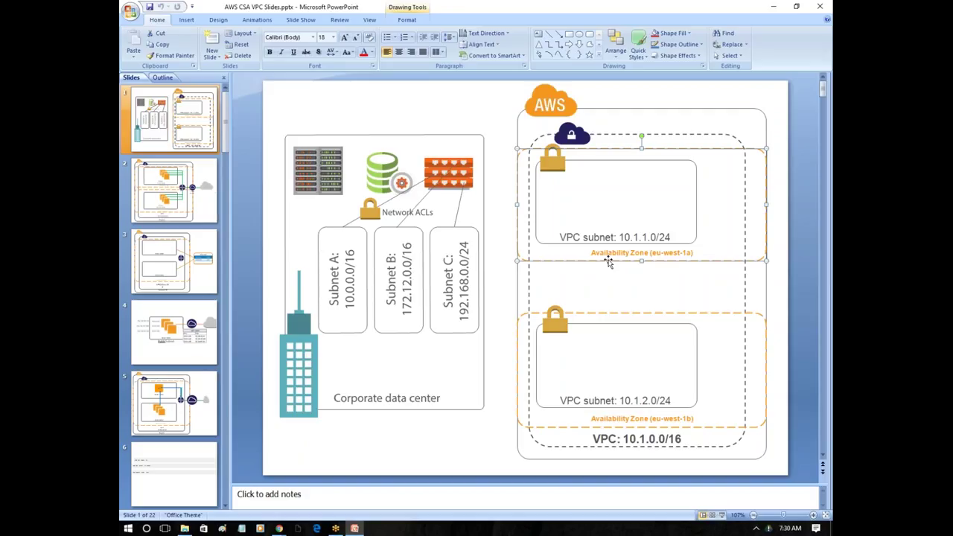
{"action": "left_click", "coordinate": [562, 239]}
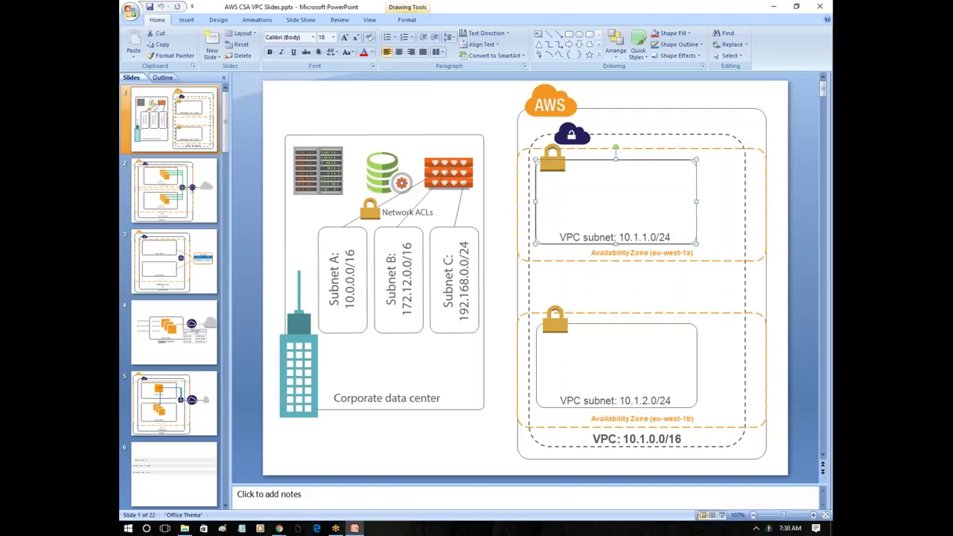
{"action": "left_click", "coordinate": [605, 314]}
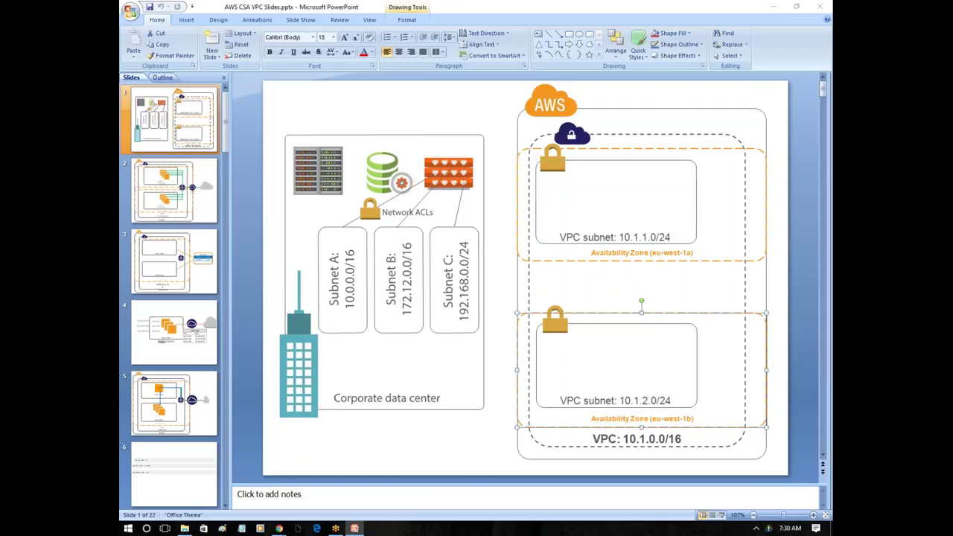
Highlight the VPC's CIDR in the browser's Create Subnet dialog and compare it with the VPC outline in the PowerPoint diagram
{"action": "key", "text": "alt+Tab"}
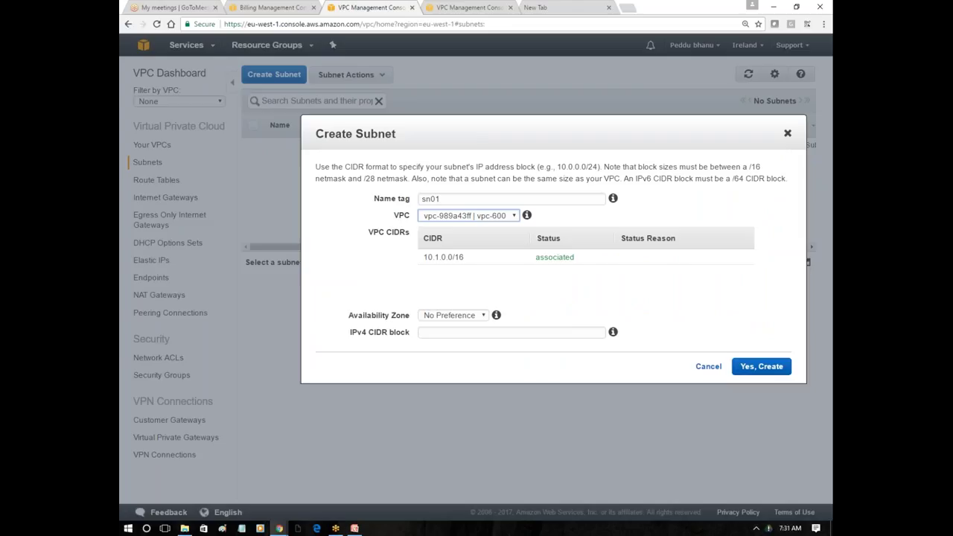
{"action": "left_click_drag", "start_coordinate": [630, 128], "coordinate": [601, 107]}
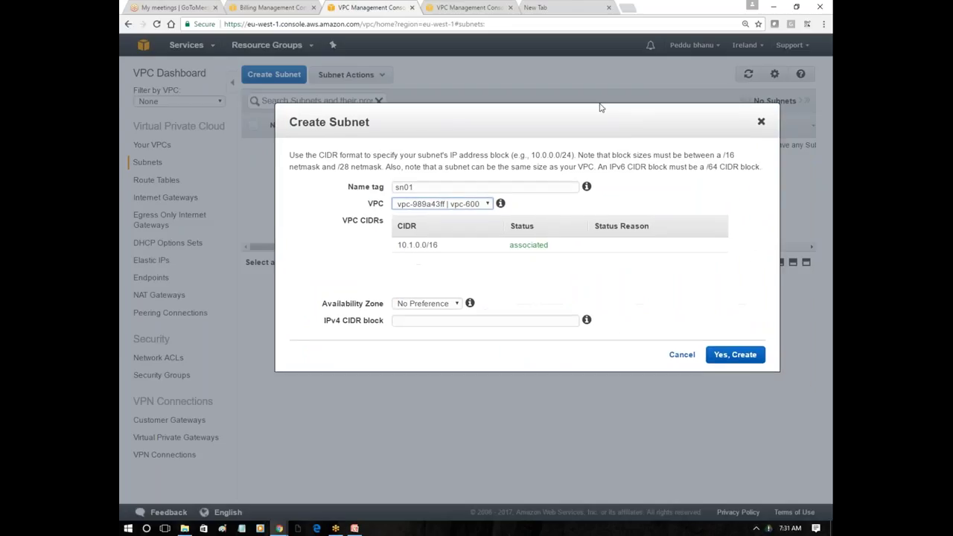
{"action": "left_click_drag", "start_coordinate": [437, 230], "coordinate": [395, 229]}
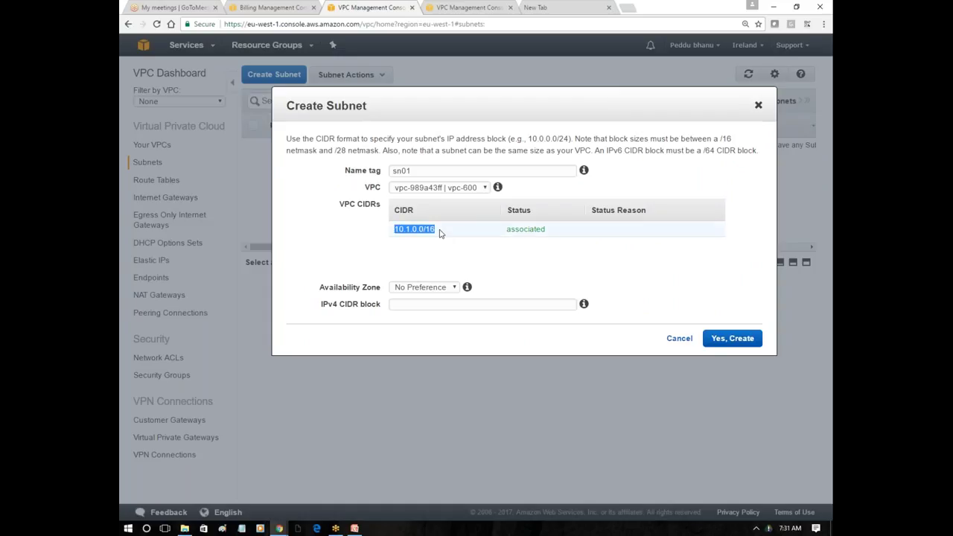
{"action": "left_click", "coordinate": [439, 233]}
{"action": "left_click_drag", "start_coordinate": [439, 234], "coordinate": [394, 232]}
{"action": "triple_click", "coordinate": [409, 228]}
{"action": "key", "text": "alt+Tab"}
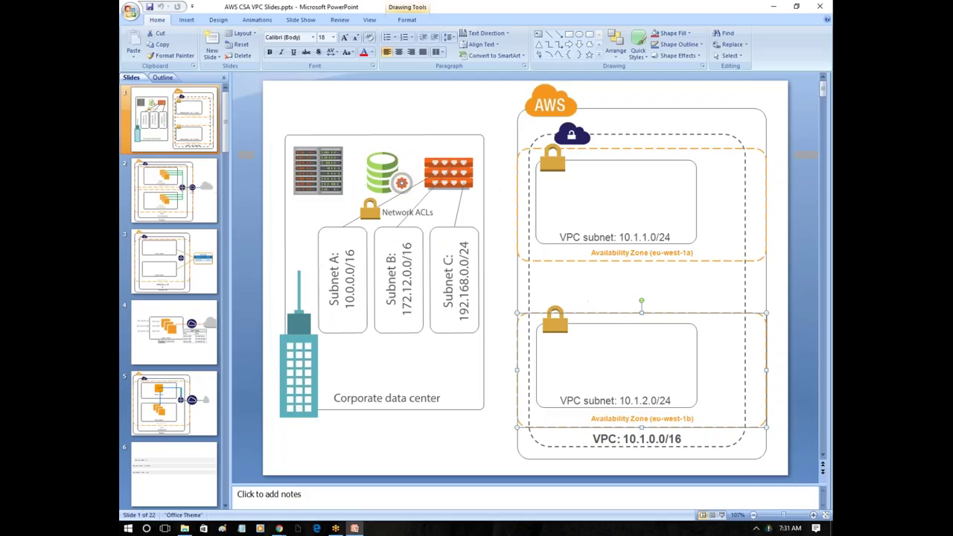
{"action": "left_click", "coordinate": [709, 142]}
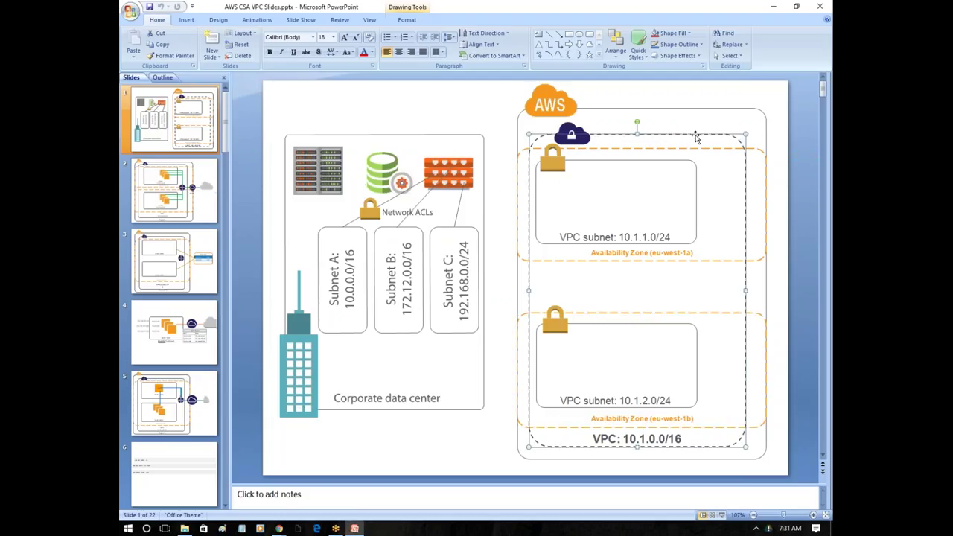
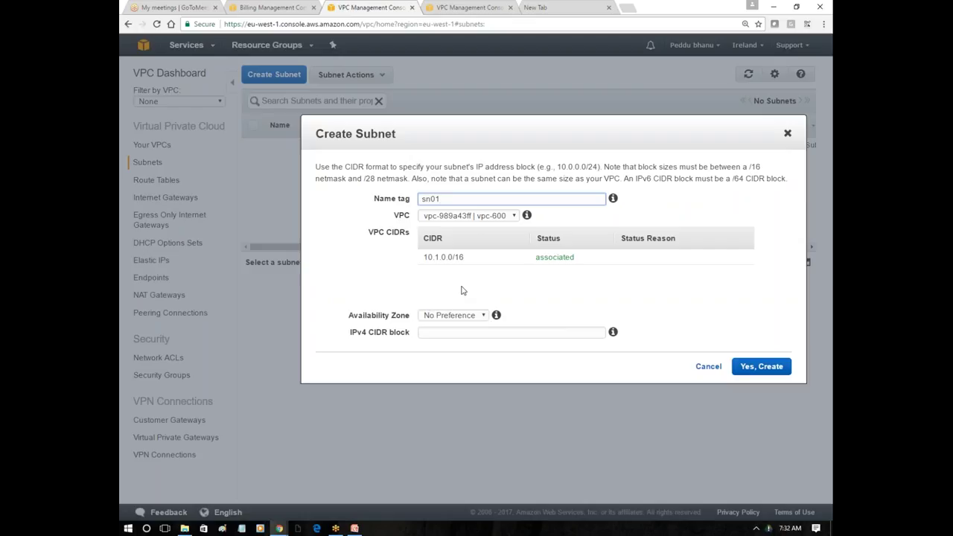
Create subnet sn01 in availability zone eu-west-1a with IPv4 CIDR block 10.1.1.0/24, checking the range against the PowerPoint diagram
{"action": "left_click", "coordinate": [452, 316]}
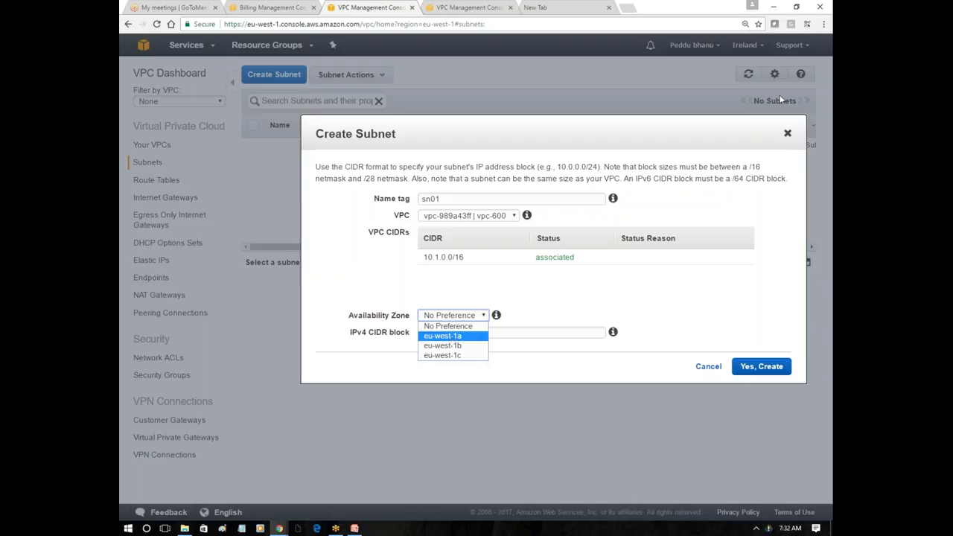
{"action": "left_click", "coordinate": [454, 336]}
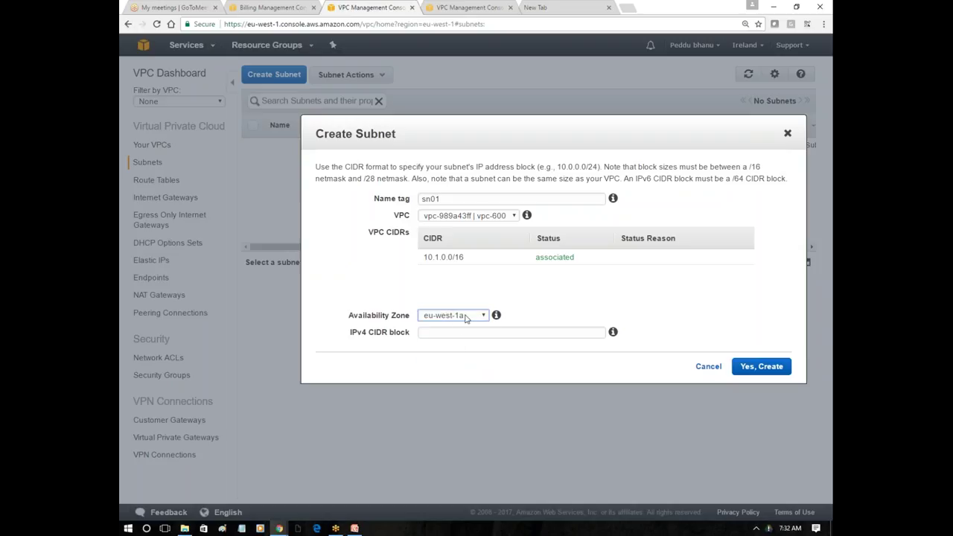
{"action": "left_click", "coordinate": [457, 328]}
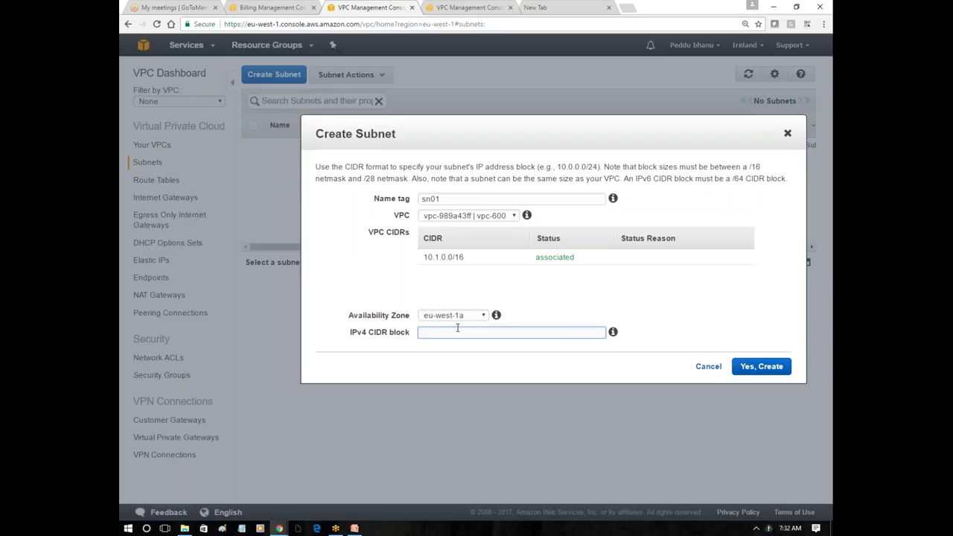
{"action": "key", "text": "alt+Tab"}
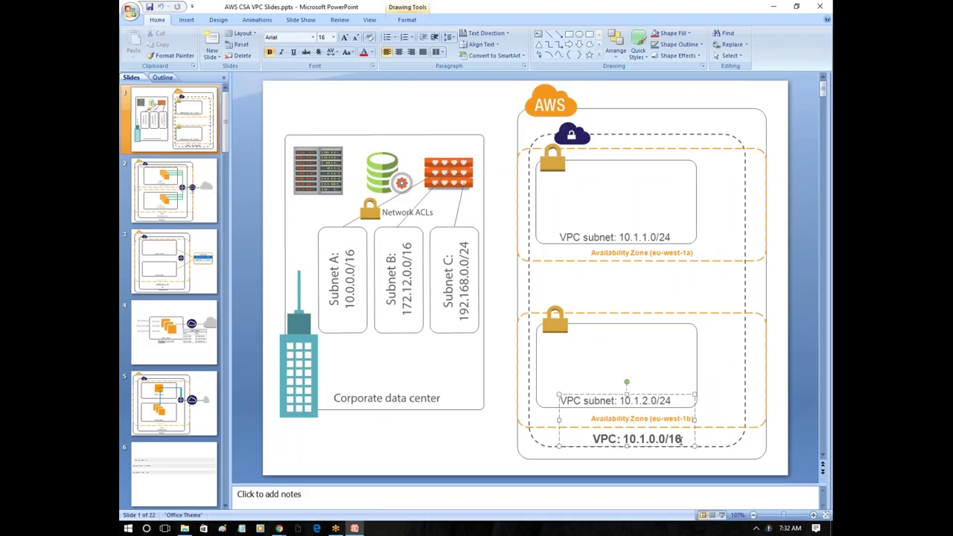
{"action": "key", "text": "alt+Tab"}
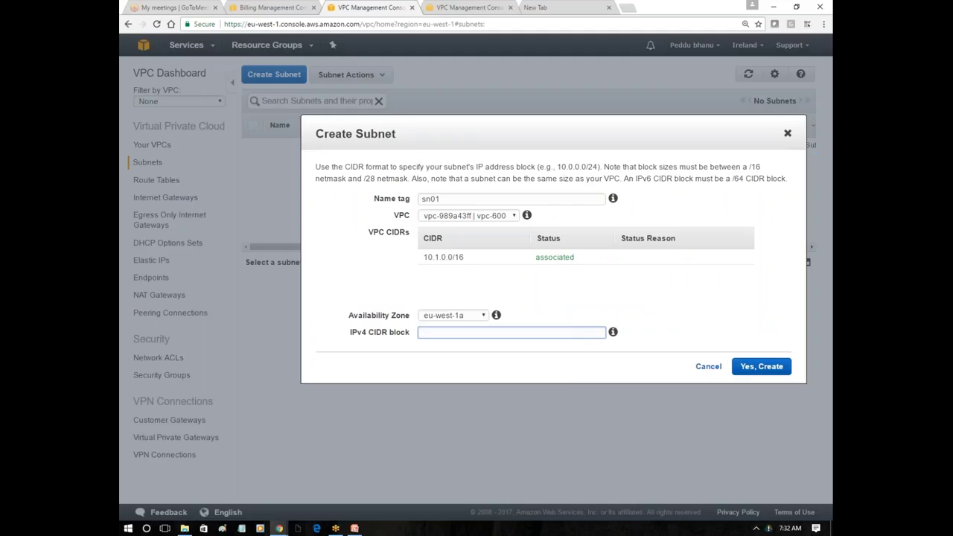
{"action": "type", "text": "10.1.1.0/24"}
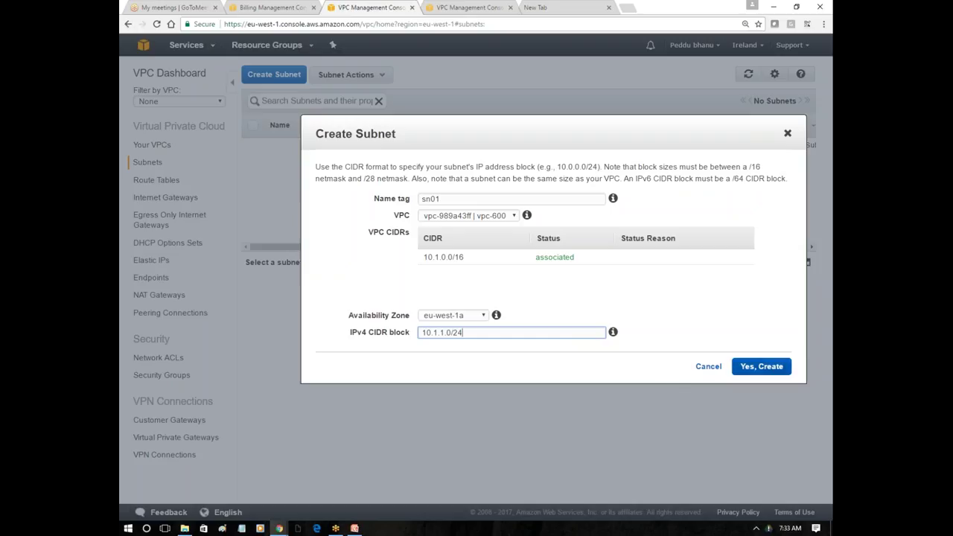
{"action": "left_click", "coordinate": [775, 367]}
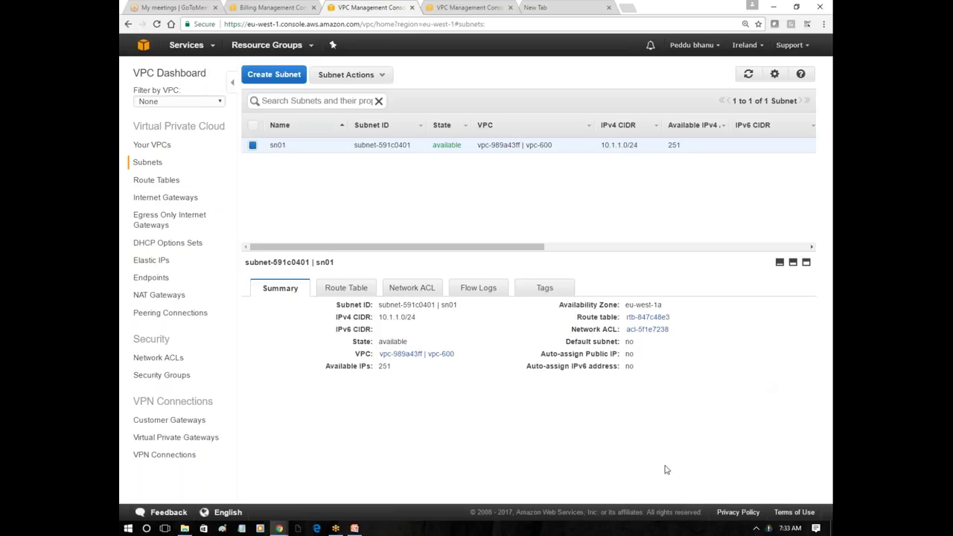
Create a second subnet named sn02 in vpc-600, availability zone eu-west-1b, with IPv4 CIDR block 10.1.2.0/24
{"action": "left_click", "coordinate": [278, 75]}
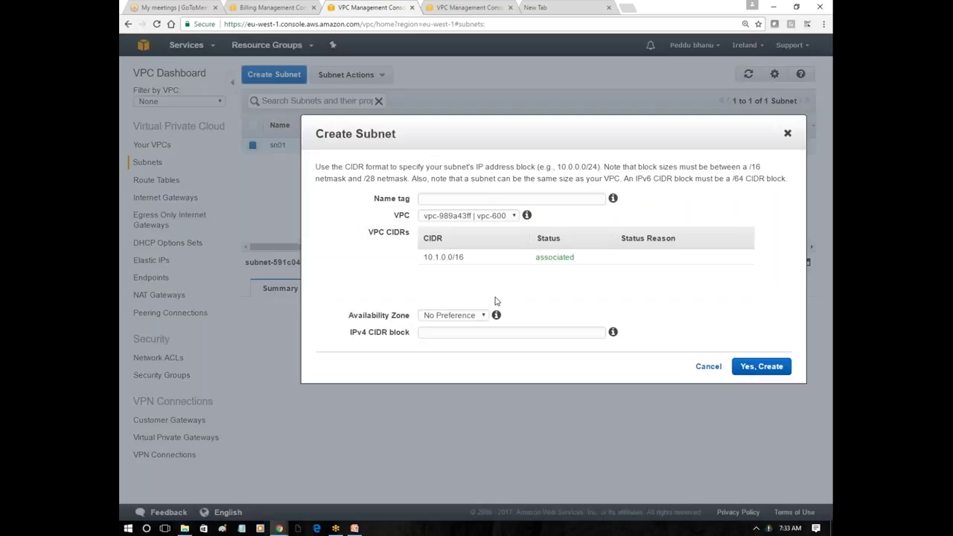
{"action": "type", "text": "sn02"}
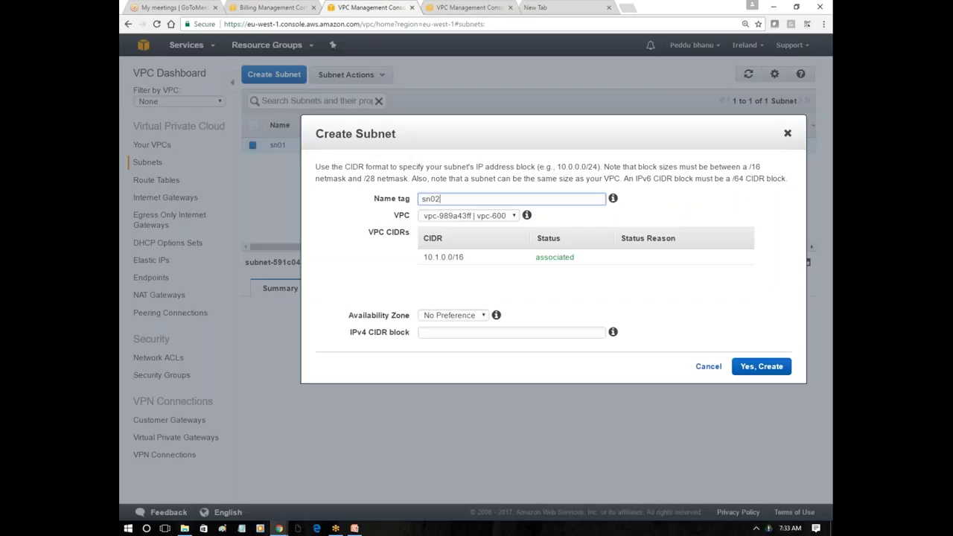
{"action": "left_click", "coordinate": [468, 317]}
{"action": "left_click", "coordinate": [456, 346]}
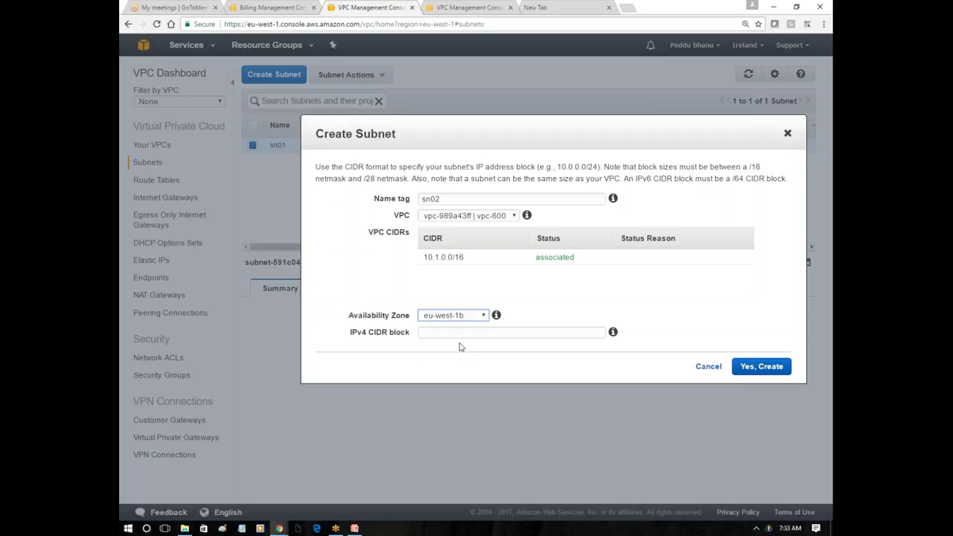
{"action": "left_click", "coordinate": [463, 333]}
{"action": "type", "text": "10.1"}
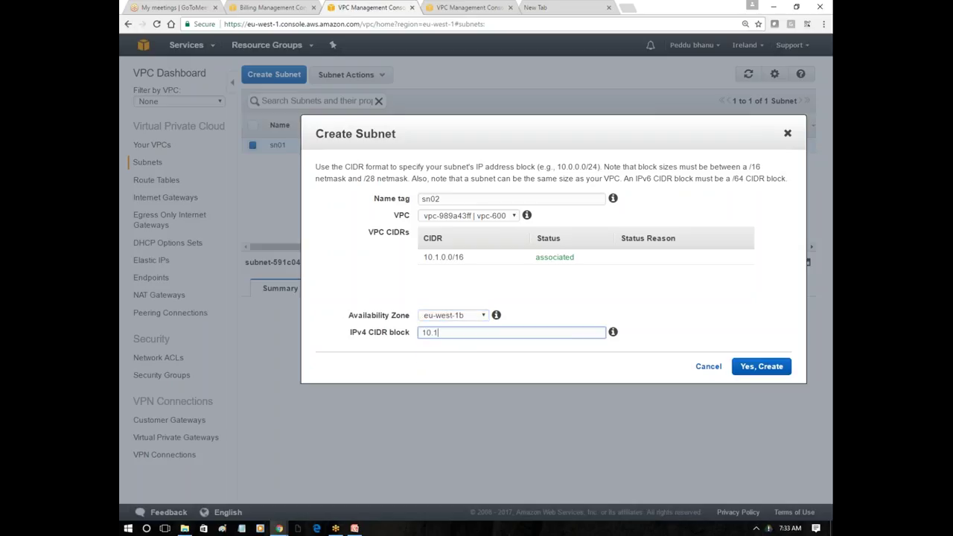
{"action": "type", "text": ".2.0/24"}
{"action": "left_click", "coordinate": [749, 367]}
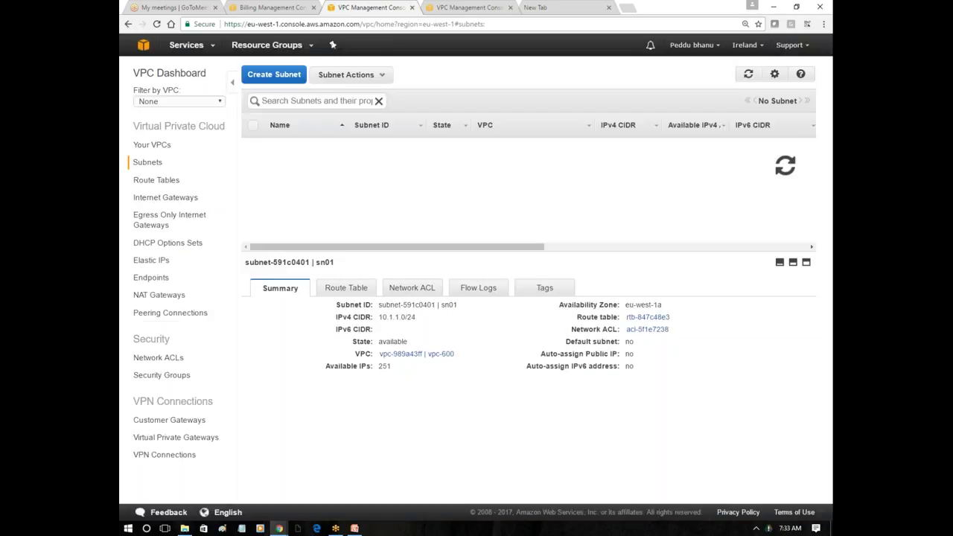
Start a third subnet with name tag sn03 in vpc-600 and set its availability zone to eu-west-1c
{"action": "left_click", "coordinate": [276, 75]}
{"action": "left_click", "coordinate": [468, 200]}
{"action": "type", "text": "sn03"}
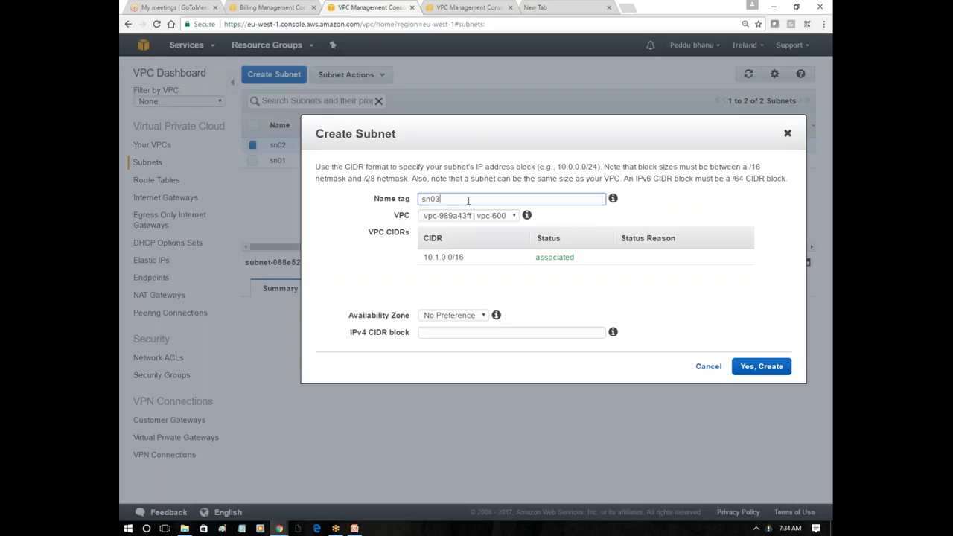
{"action": "key", "text": "Tab"}
{"action": "key", "text": "Tab"}
{"action": "key", "text": "Tab"}
{"action": "left_click", "coordinate": [462, 316]}
{"action": "left_click", "coordinate": [461, 357]}
{"action": "left_click", "coordinate": [446, 333]}
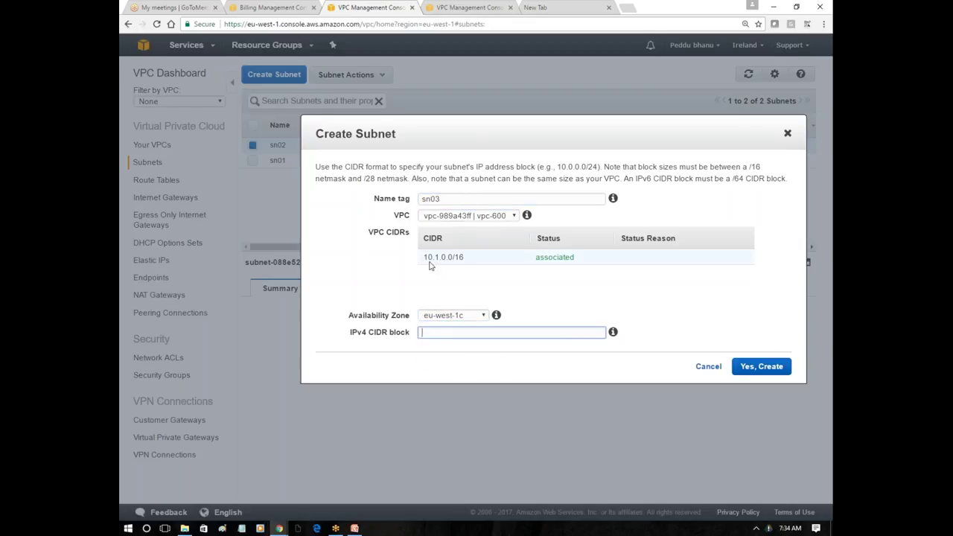
Try 1.20.1.0/24 as the IPv4 CIDR block of sn03 and examine how it is validated against the VPC's range
{"action": "left_click_drag", "start_coordinate": [427, 257], "coordinate": [450, 255]}
{"action": "left_click", "coordinate": [477, 266]}
{"action": "left_click", "coordinate": [433, 334]}
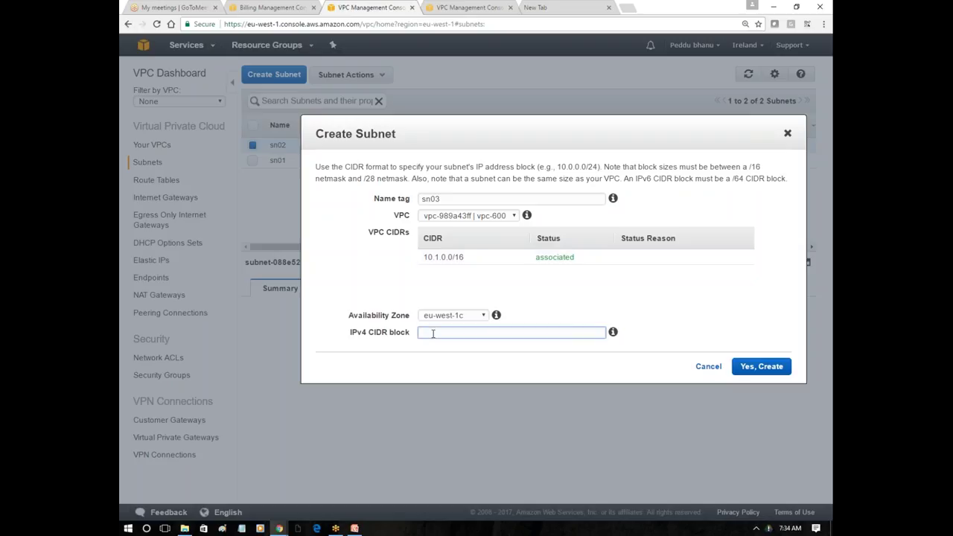
{"action": "type", "text": "1.20.1."}
{"action": "type", "text": "0/24"}
{"action": "key", "text": "Tab"}
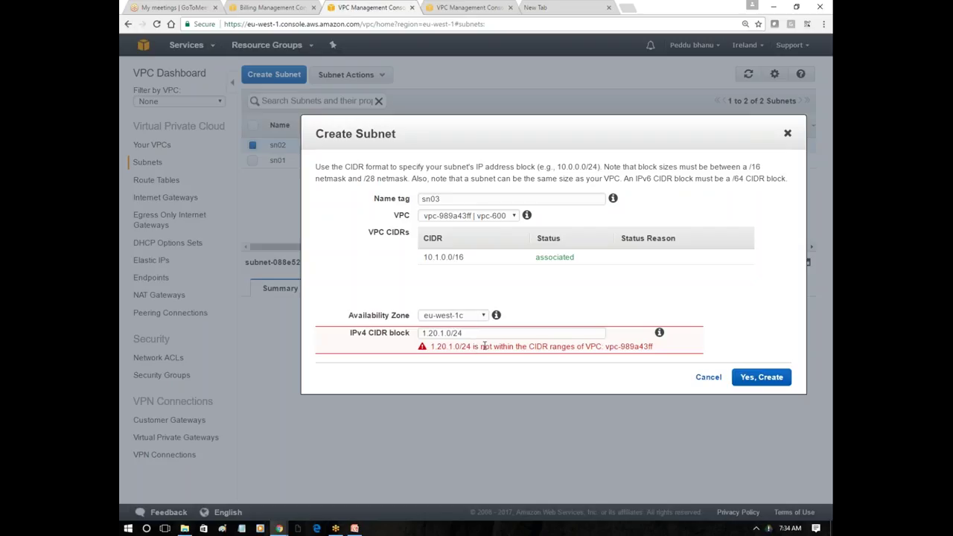
{"action": "left_click_drag", "start_coordinate": [490, 347], "coordinate": [604, 334]}
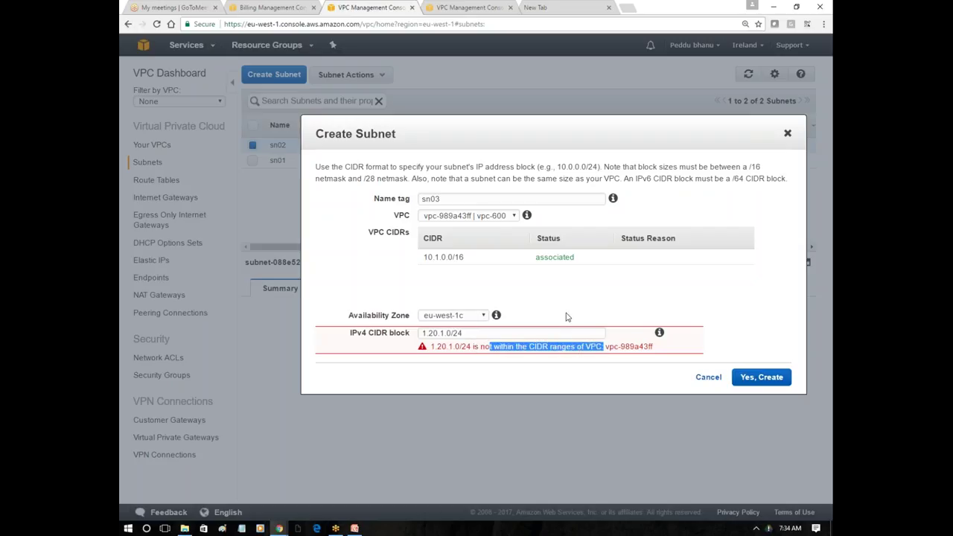
{"action": "left_click", "coordinate": [521, 294]}
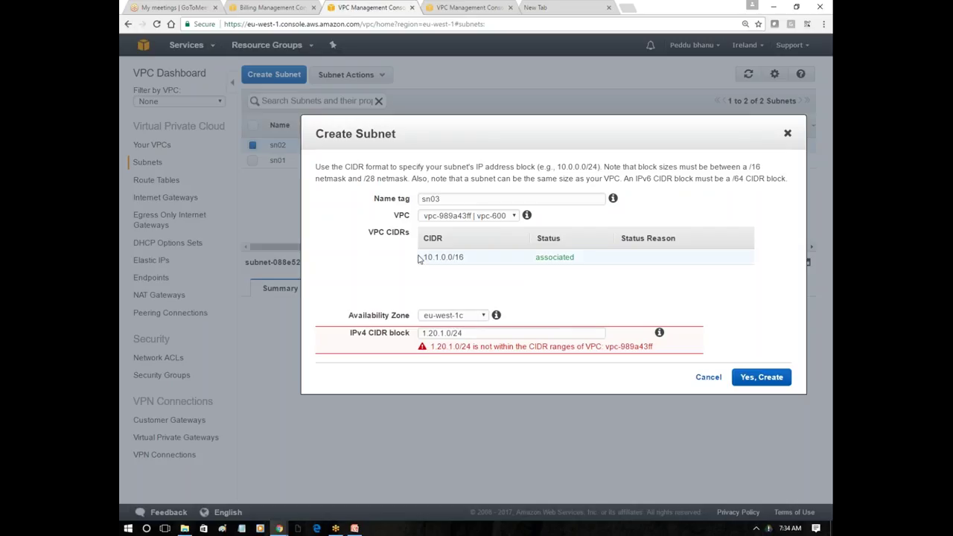
Correct the IPv4 CIDR block of sn03 to 10.1.3.0/24, within the VPC's 10.1.0.0/16 range, and create the subnet
{"action": "left_click_drag", "start_coordinate": [423, 257], "coordinate": [466, 257]}
{"action": "left_click", "coordinate": [470, 266]}
{"action": "left_click", "coordinate": [447, 278]}
{"action": "left_click", "coordinate": [454, 289]}
{"action": "left_click_drag", "start_coordinate": [424, 257], "coordinate": [462, 256]}
{"action": "left_click_drag", "start_coordinate": [453, 333], "coordinate": [476, 333]}
{"action": "key", "text": "ctrl+a"}
{"action": "type", "text": "10."}
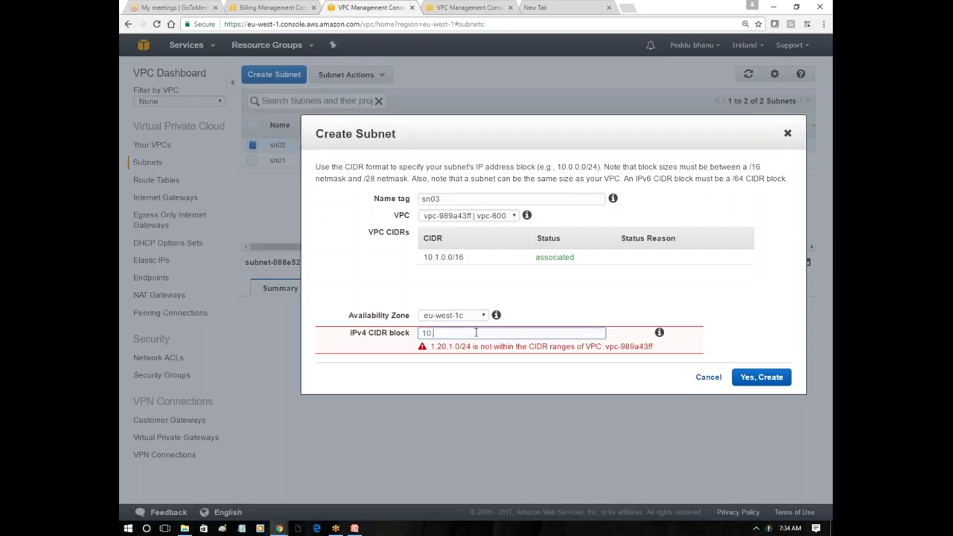
{"action": "type", "text": "1.3.0/24"}
{"action": "left_click", "coordinate": [760, 377]}
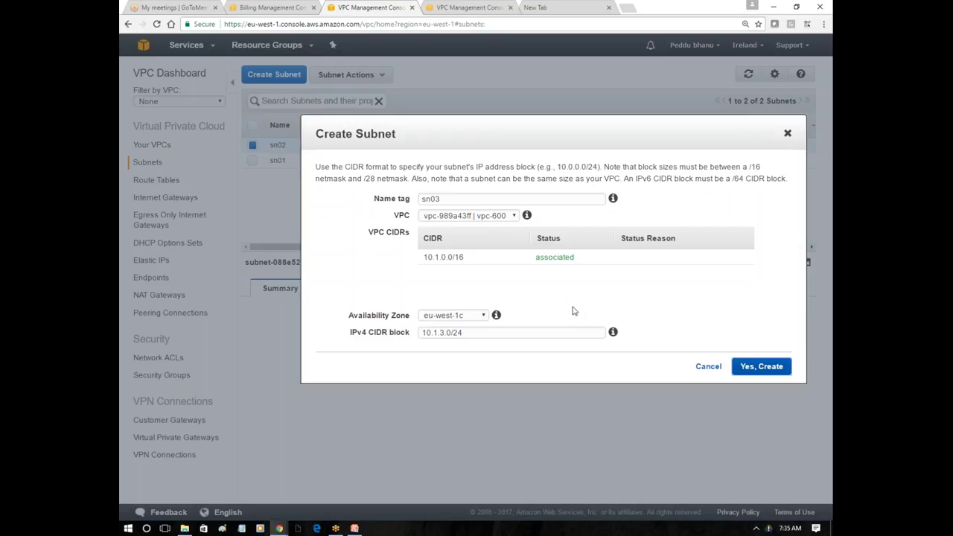
{"action": "left_click", "coordinate": [756, 373]}
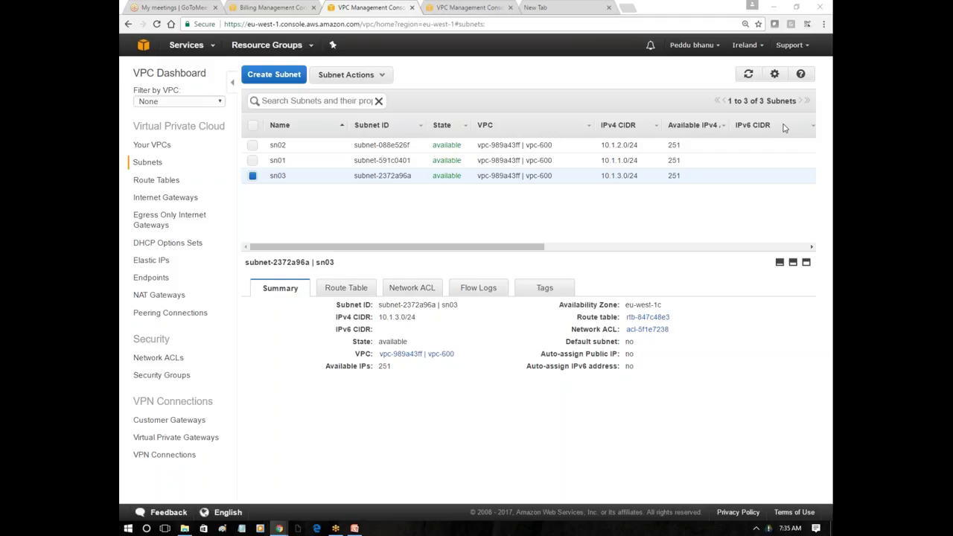
Review the available IPs of sn01, sn02 and sn03, and refer to the VPC outline on the PowerPoint diagram
{"action": "left_click", "coordinate": [253, 176]}
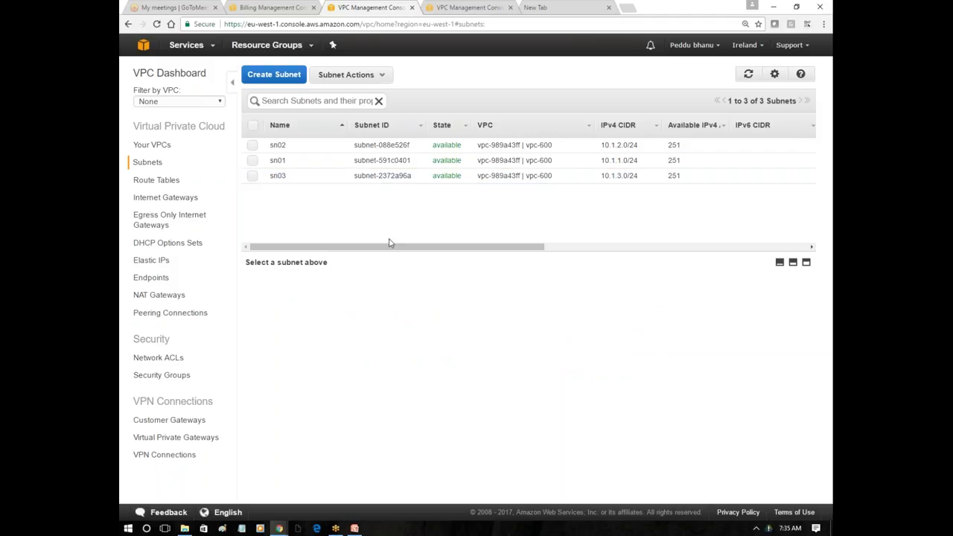
{"action": "left_click_drag", "start_coordinate": [443, 249], "coordinate": [298, 202]}
{"action": "left_click", "coordinate": [280, 176]}
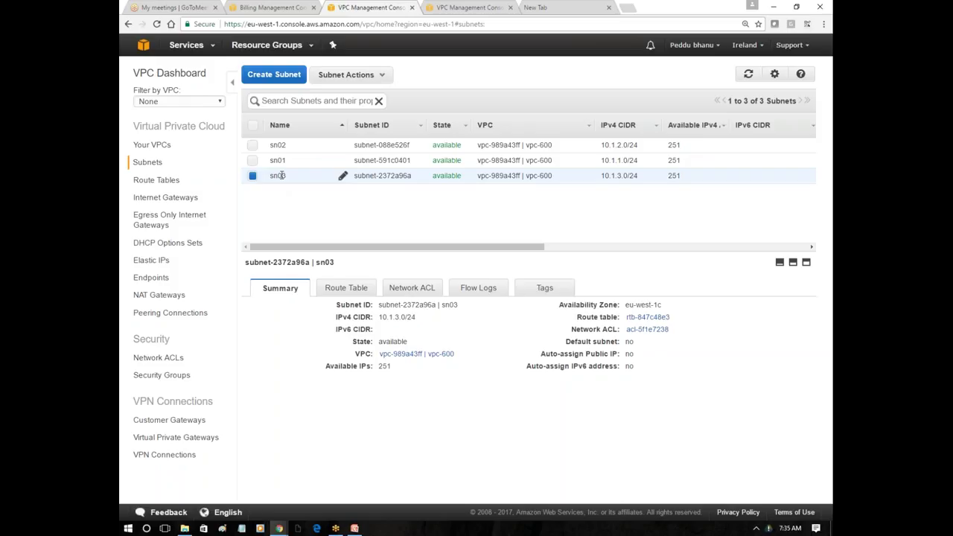
{"action": "double_click", "coordinate": [384, 366]}
{"action": "left_click", "coordinate": [389, 161]}
{"action": "left_click", "coordinate": [388, 145]}
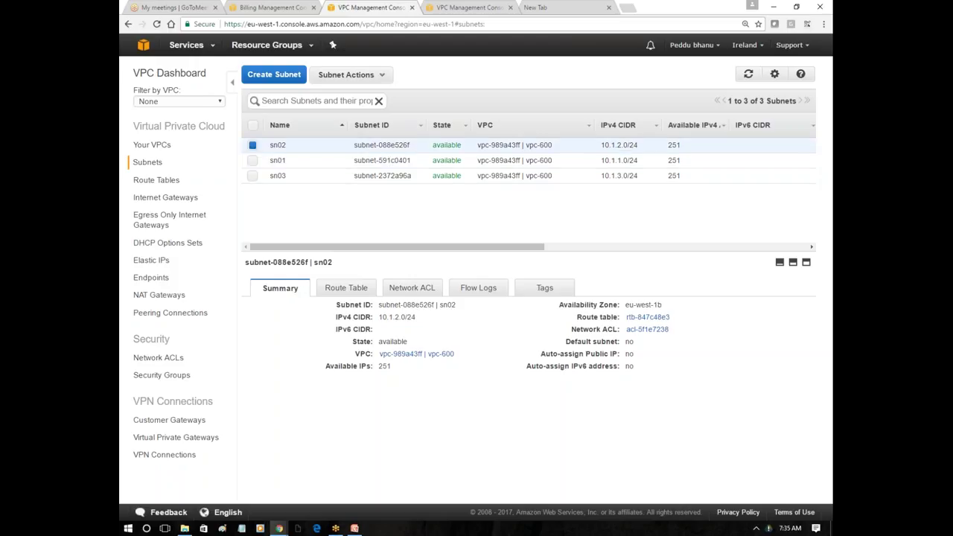
{"action": "double_click", "coordinate": [385, 366]}
{"action": "left_click", "coordinate": [384, 176]}
{"action": "left_click", "coordinate": [383, 161]}
{"action": "left_click", "coordinate": [384, 145]}
{"action": "left_click", "coordinate": [355, 529]}
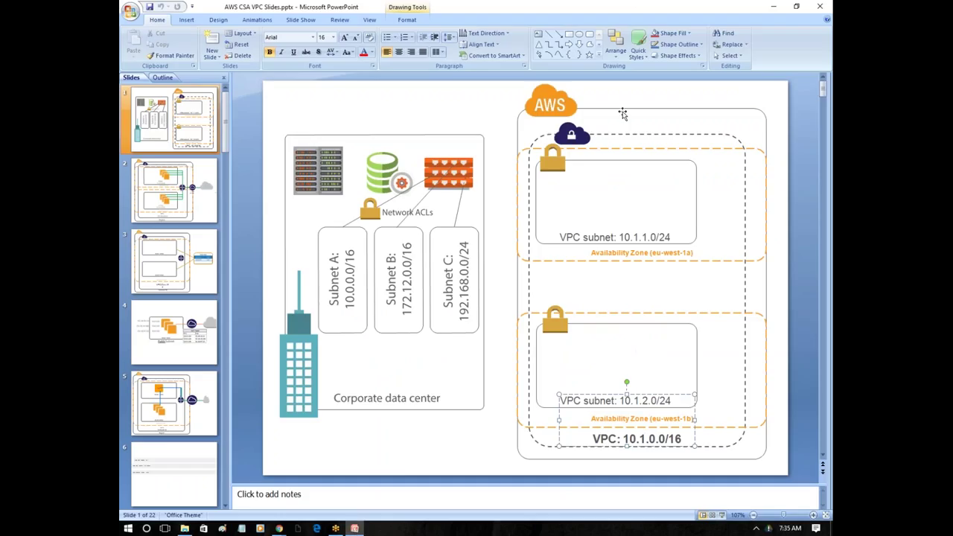
{"action": "left_click", "coordinate": [617, 135]}
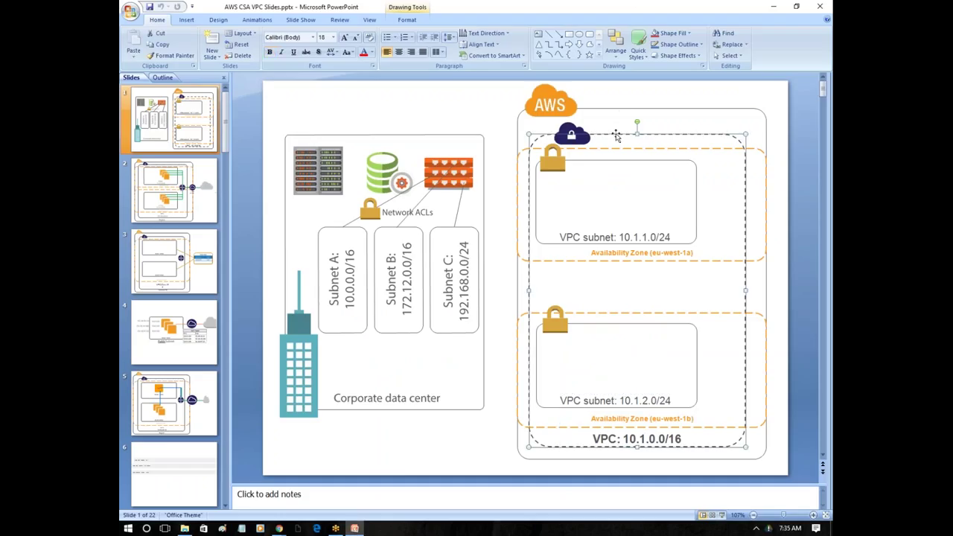
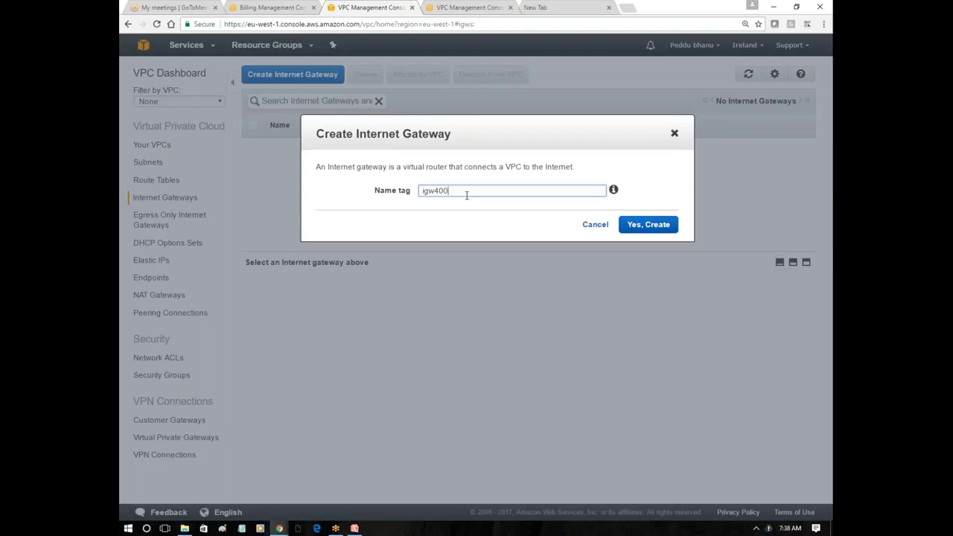
Create the internet gateway igw400 and attach it to vpc-600
{"action": "left_click", "coordinate": [644, 224]}
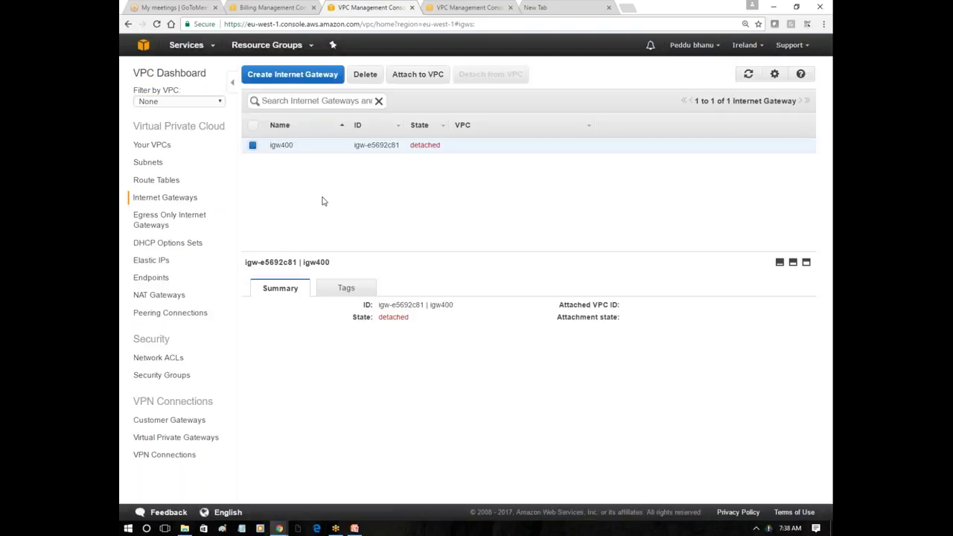
{"action": "right_click", "coordinate": [295, 149]}
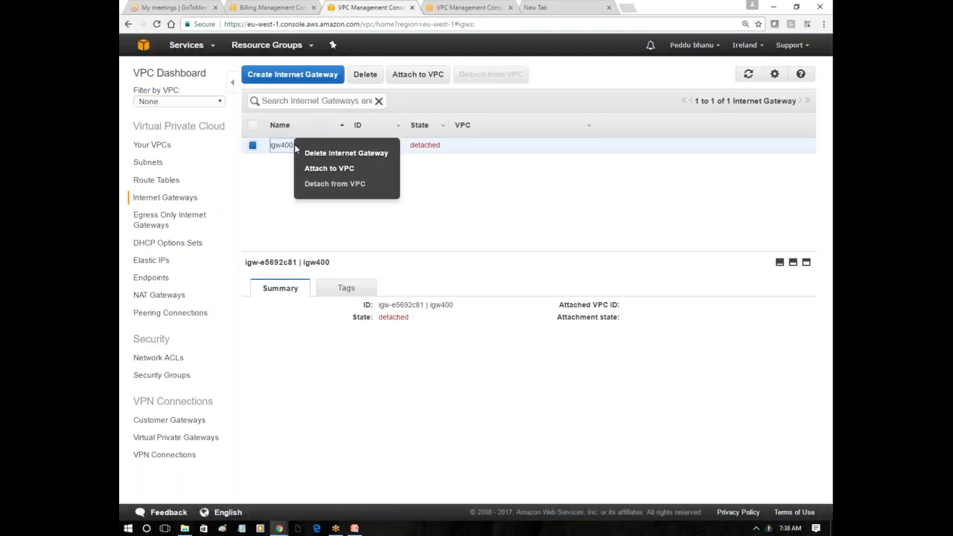
{"action": "left_click", "coordinate": [296, 149]}
{"action": "right_click", "coordinate": [385, 142]}
{"action": "left_click", "coordinate": [406, 170]}
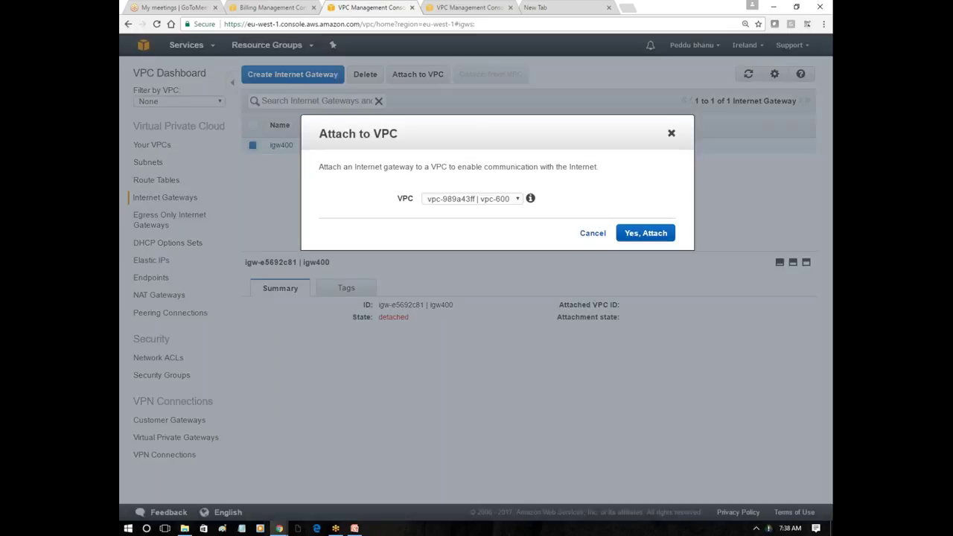
{"action": "left_click", "coordinate": [488, 199]}
{"action": "left_click", "coordinate": [470, 209]}
{"action": "left_click", "coordinate": [646, 234]}
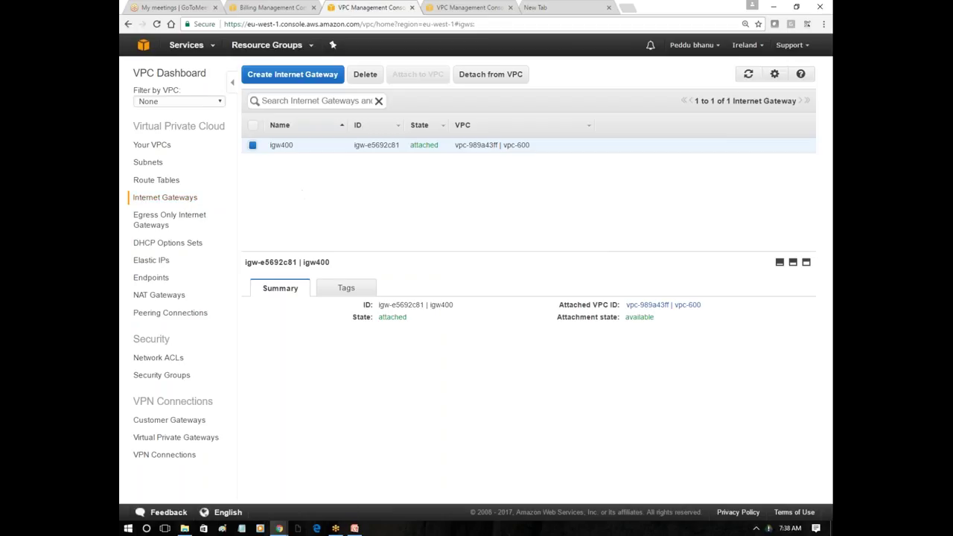
Switch to the PowerPoint slides and examine how the internet gateway relates to the VPC and its public subnet
{"action": "key", "text": "alt+Tab"}
{"action": "left_click", "coordinate": [646, 253]}
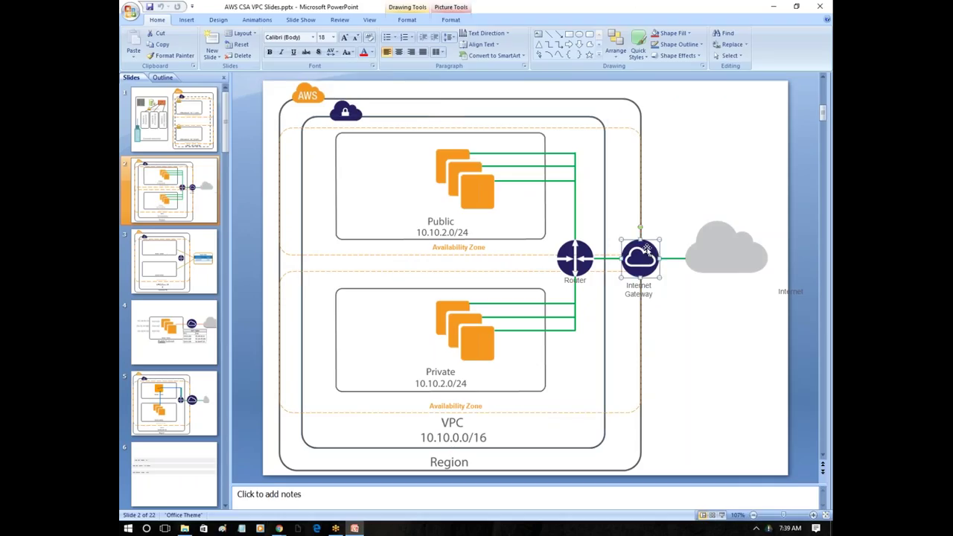
{"action": "left_click", "coordinate": [601, 122]}
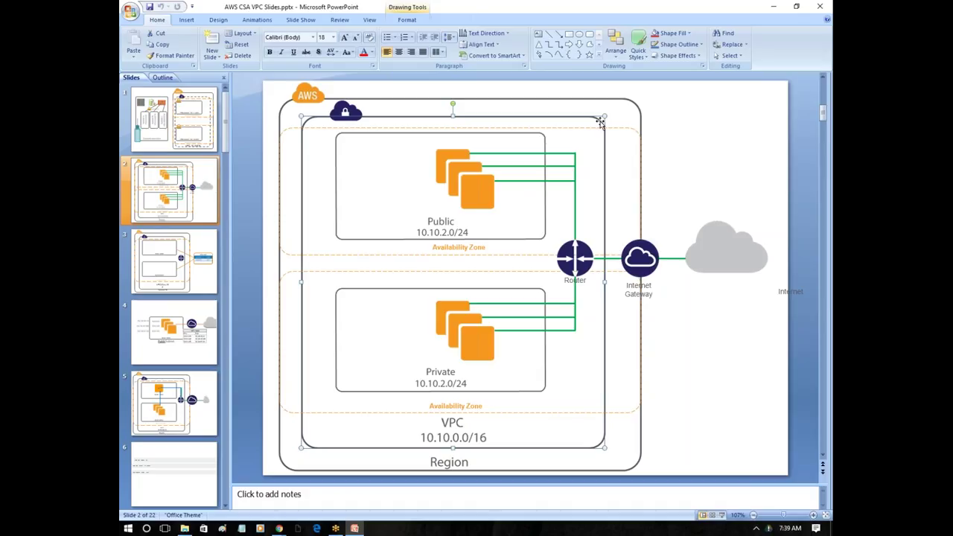
{"action": "left_click", "coordinate": [540, 139]}
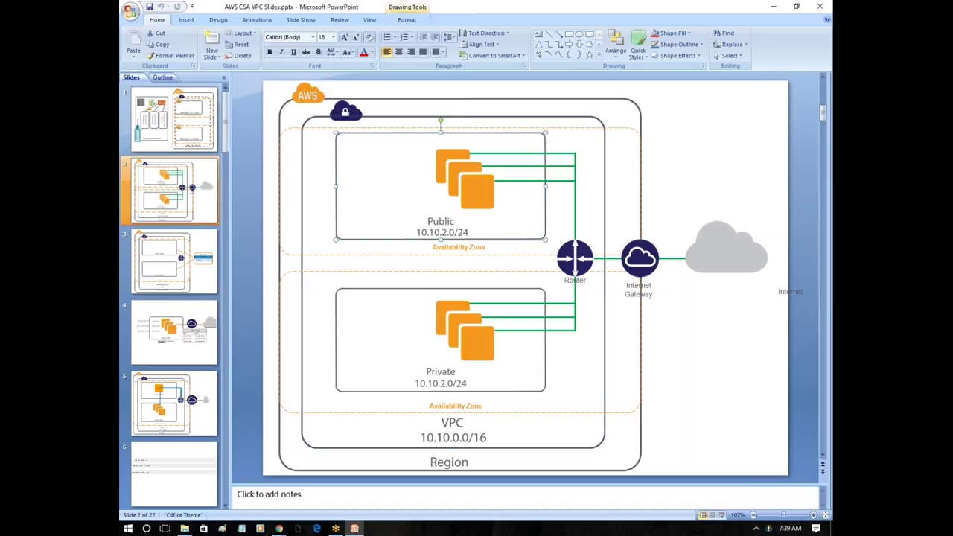
{"action": "left_click", "coordinate": [645, 244]}
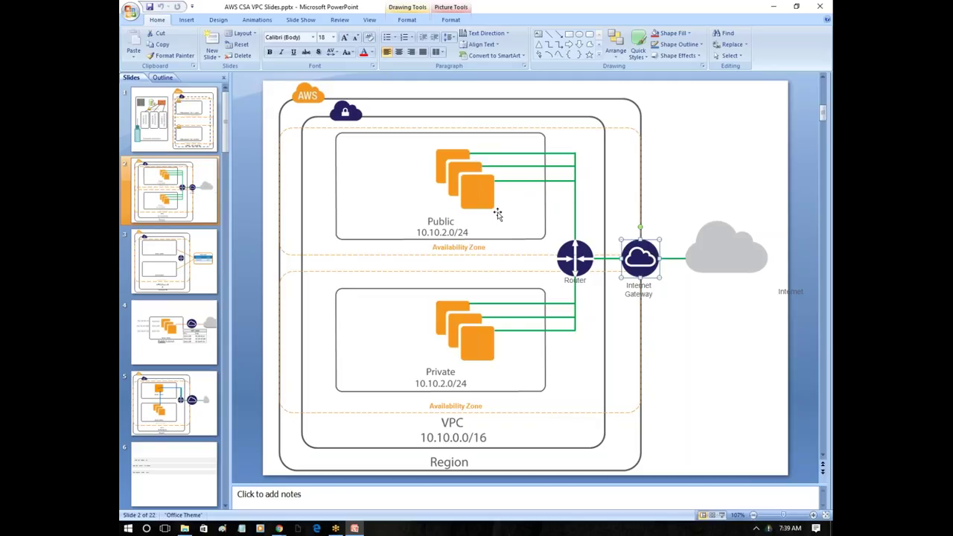
{"action": "left_click", "coordinate": [524, 230]}
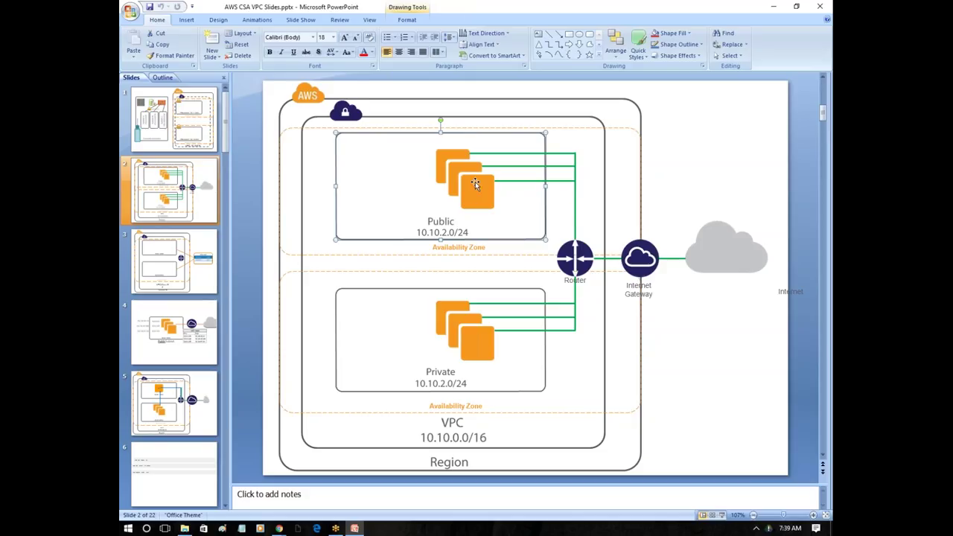
{"action": "left_click", "coordinate": [637, 260]}
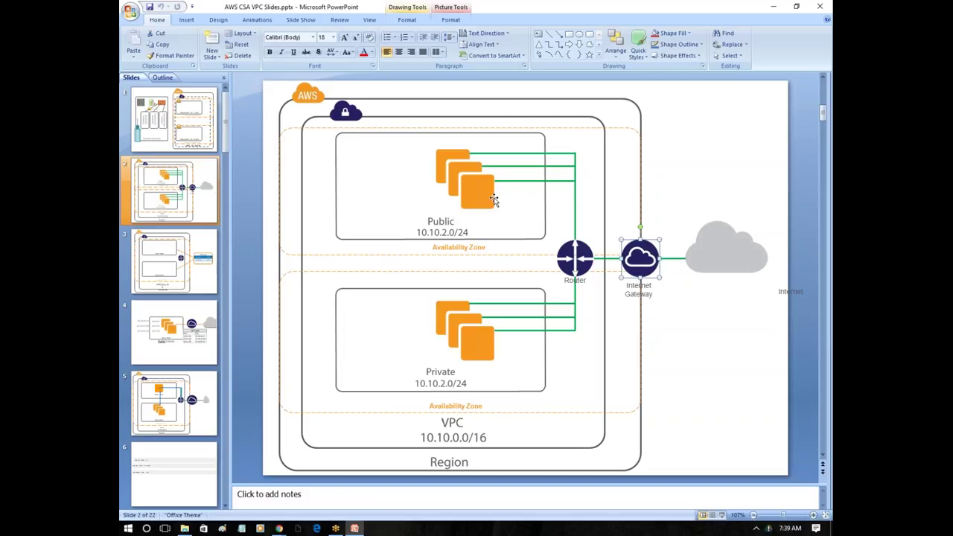
Return to the VPC console in Chrome and examine the routes of the main route table of vpc-600
{"action": "key", "text": "alt+Tab"}
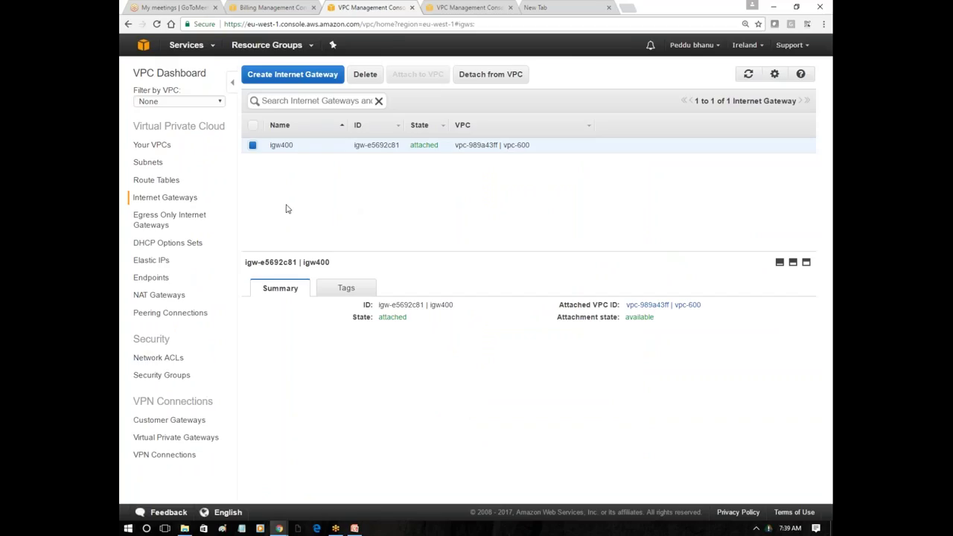
{"action": "left_click", "coordinate": [158, 181]}
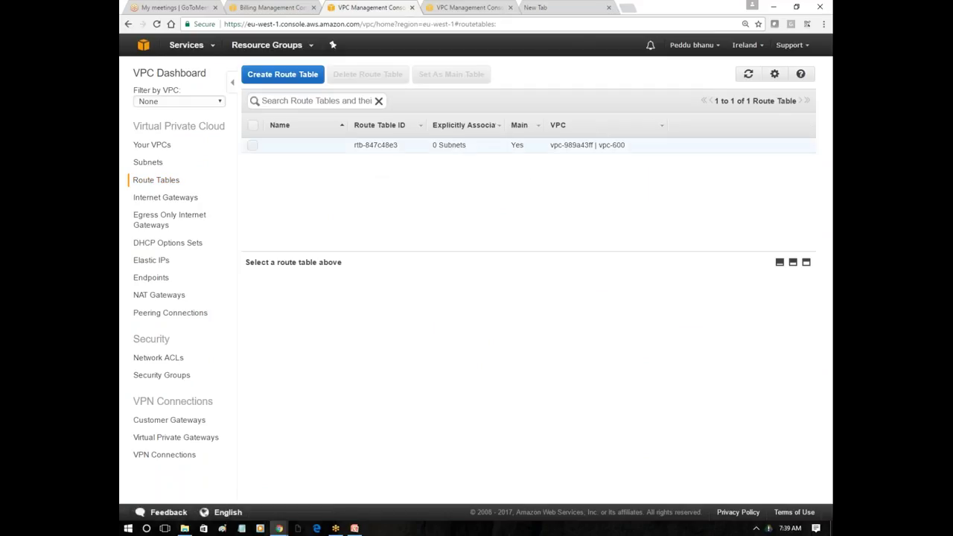
{"action": "left_click", "coordinate": [252, 146]}
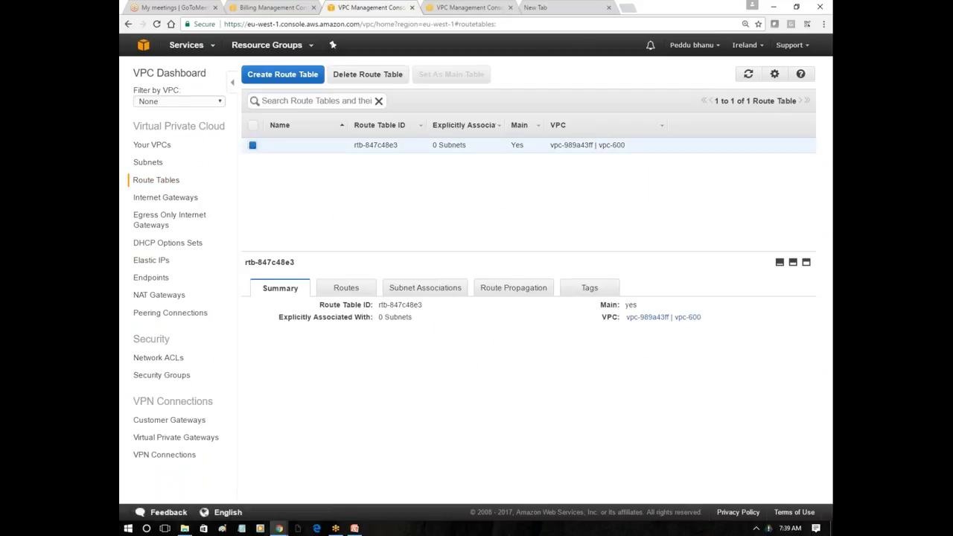
{"action": "left_click", "coordinate": [340, 292]}
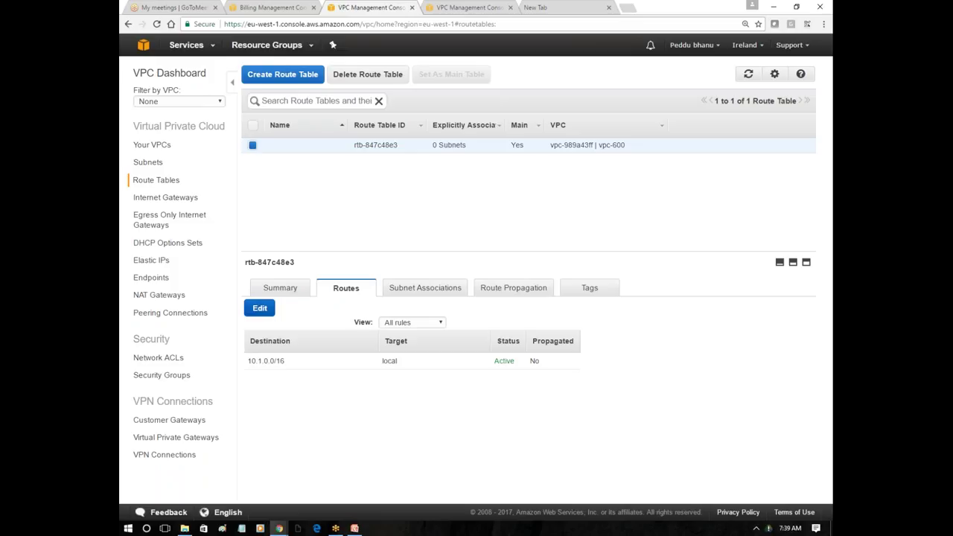
{"action": "key", "text": "alt+Tab"}
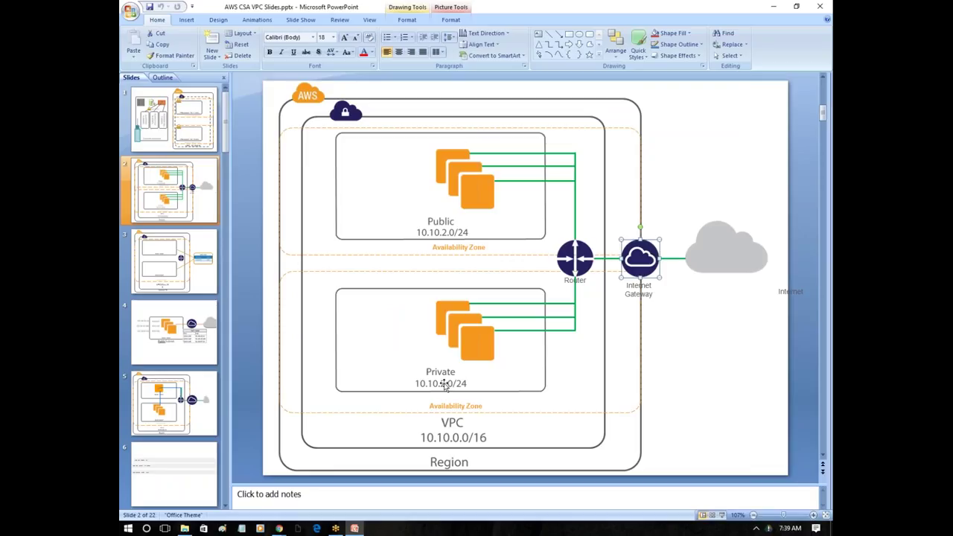
{"action": "key", "text": "alt+Tab"}
{"action": "left_click_drag", "start_coordinate": [290, 364], "coordinate": [260, 355]}
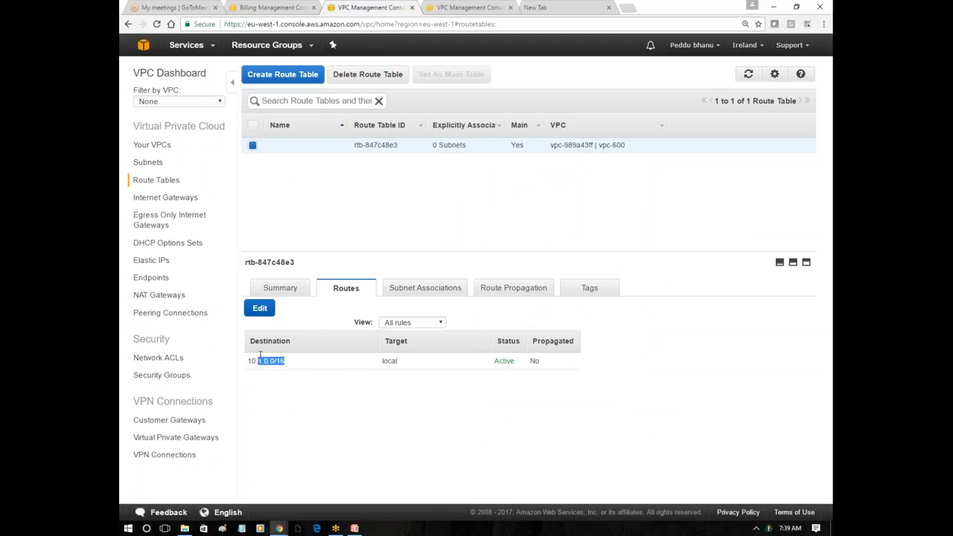
{"action": "left_click", "coordinate": [382, 362]}
{"action": "left_click_drag", "start_coordinate": [258, 359], "coordinate": [324, 368]}
{"action": "left_click", "coordinate": [324, 368]}
Create a route table with name tag external access in vpc-600
{"action": "left_click", "coordinate": [306, 77]}
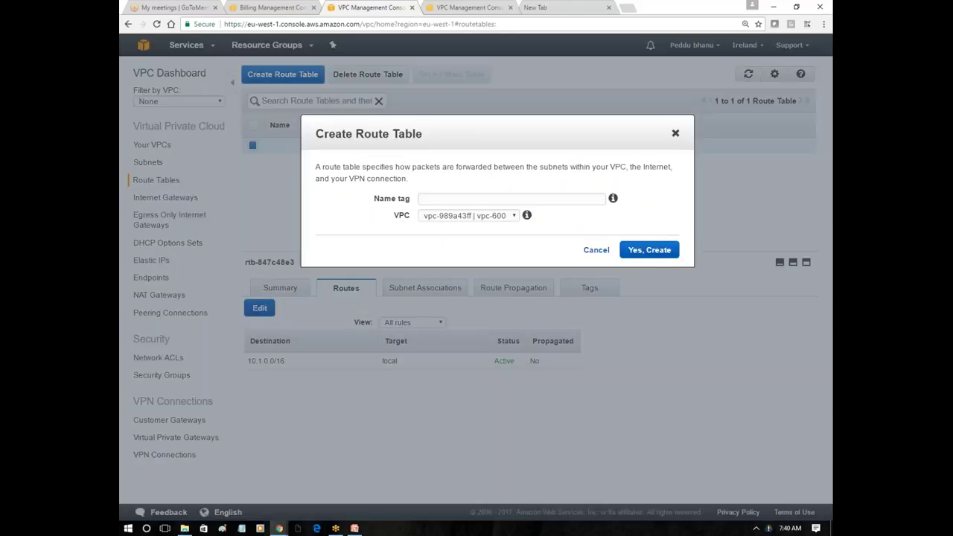
{"action": "left_click", "coordinate": [439, 198]}
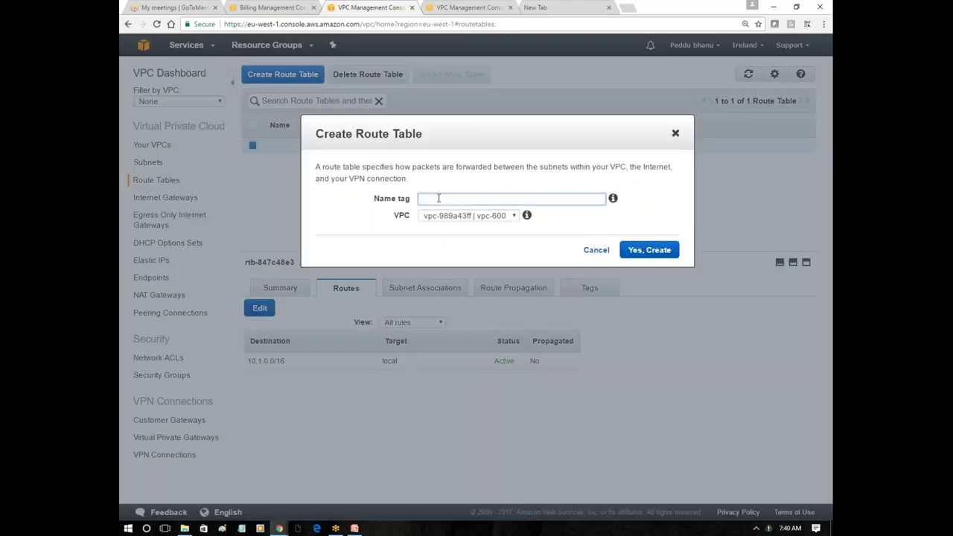
{"action": "type", "text": "external access"}
{"action": "left_click", "coordinate": [439, 253]}
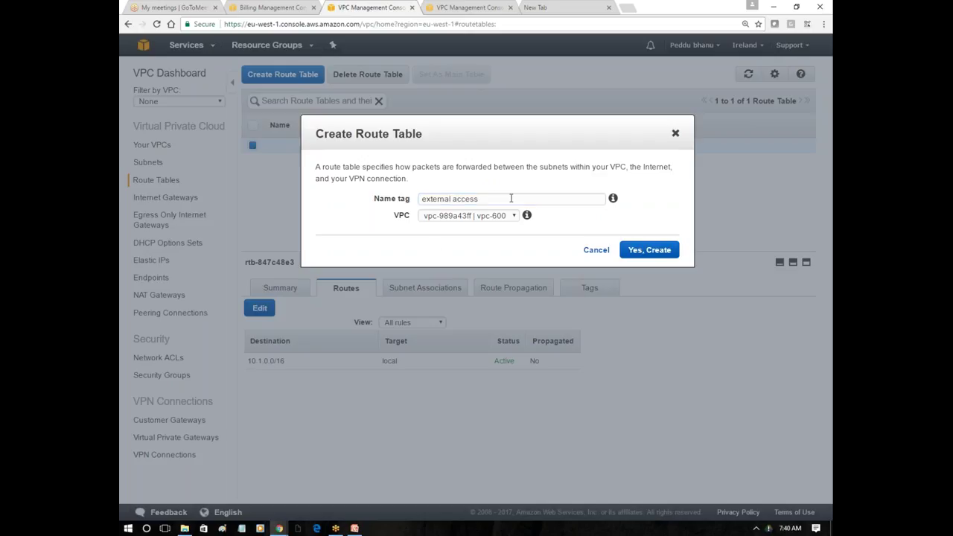
{"action": "left_click", "coordinate": [648, 250]}
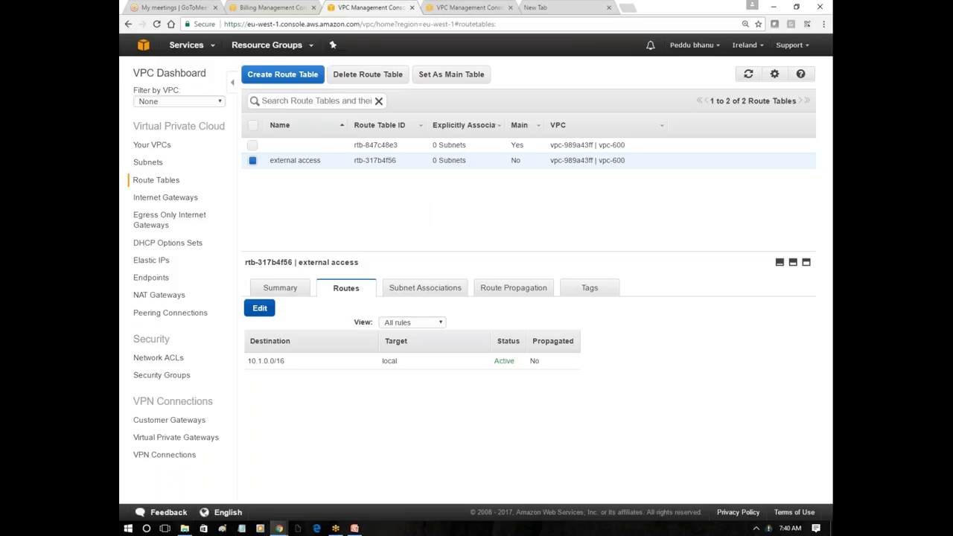
Add a route with destination 0.0.0.0/0 to the external access route table
{"action": "left_click", "coordinate": [259, 307]}
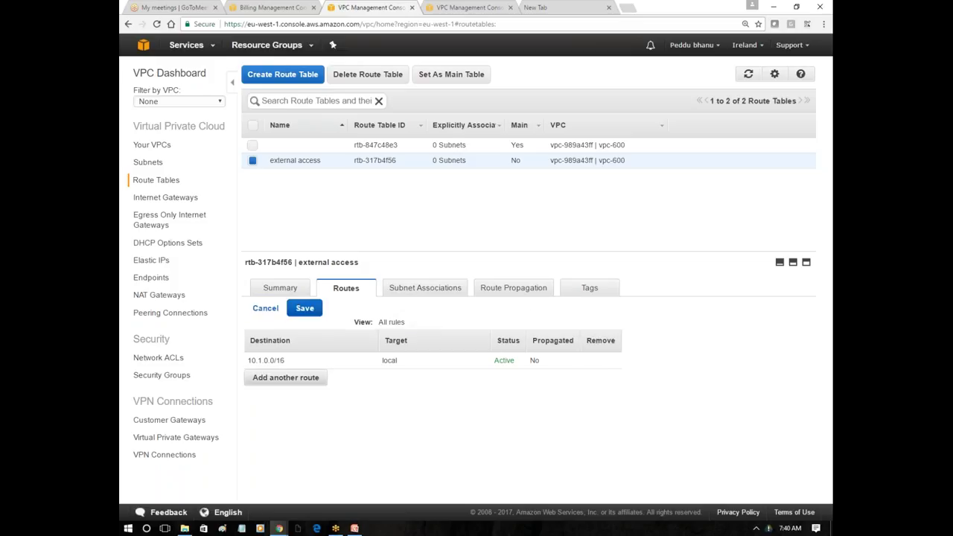
{"action": "left_click", "coordinate": [285, 378]}
{"action": "left_click", "coordinate": [317, 381]}
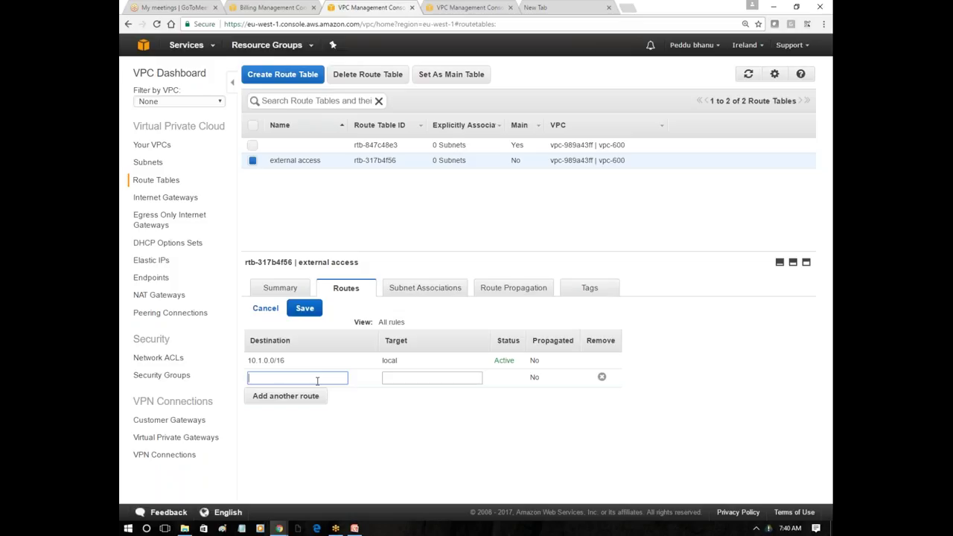
{"action": "type", "text": "0.0.0.0/0"}
Compare the destination and target of the existing local route with the new route's entries
{"action": "left_click_drag", "start_coordinate": [251, 341], "coordinate": [387, 340]}
{"action": "double_click", "coordinate": [386, 340]}
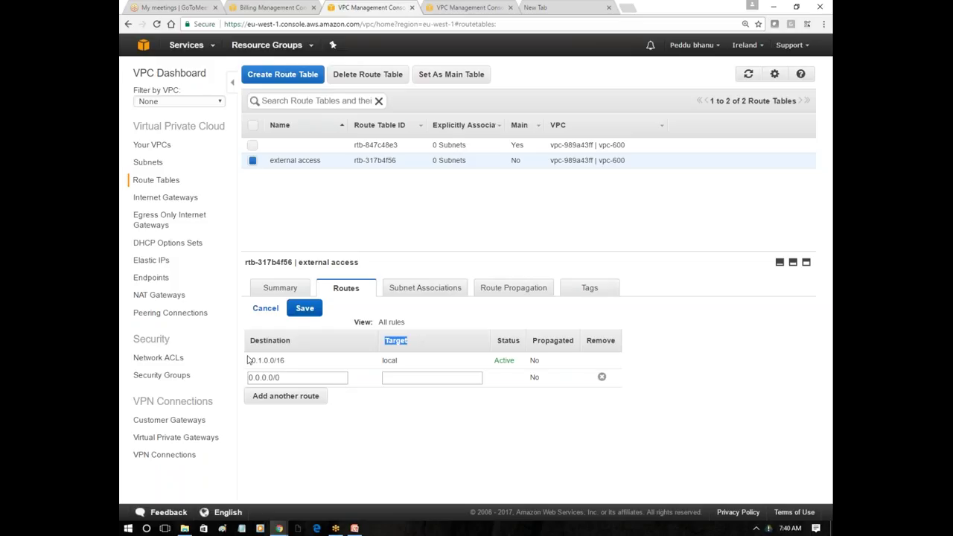
{"action": "left_click_drag", "start_coordinate": [250, 360], "coordinate": [403, 359]}
{"action": "left_click", "coordinate": [403, 358]}
{"action": "double_click", "coordinate": [393, 359]}
{"action": "left_click", "coordinate": [273, 378]}
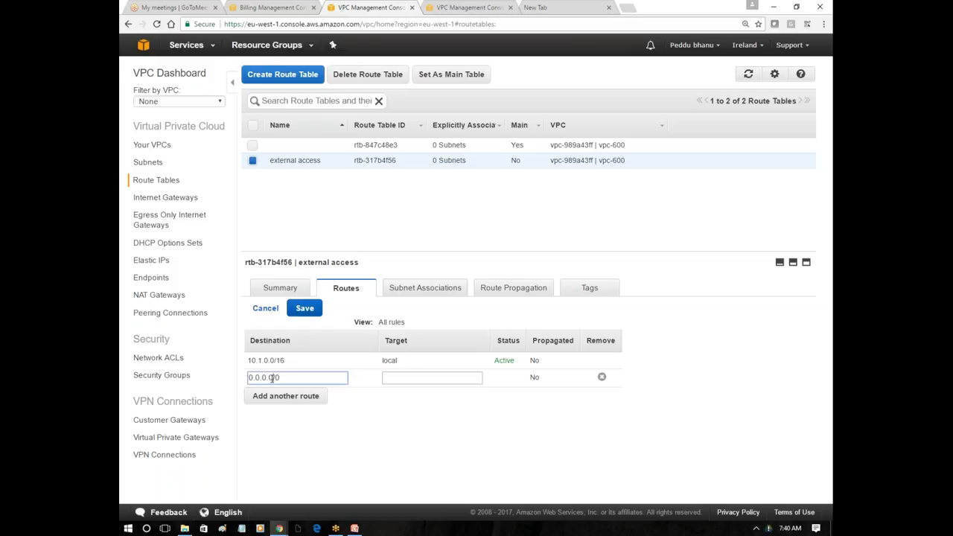
{"action": "left_click_drag", "start_coordinate": [284, 360], "coordinate": [253, 360]}
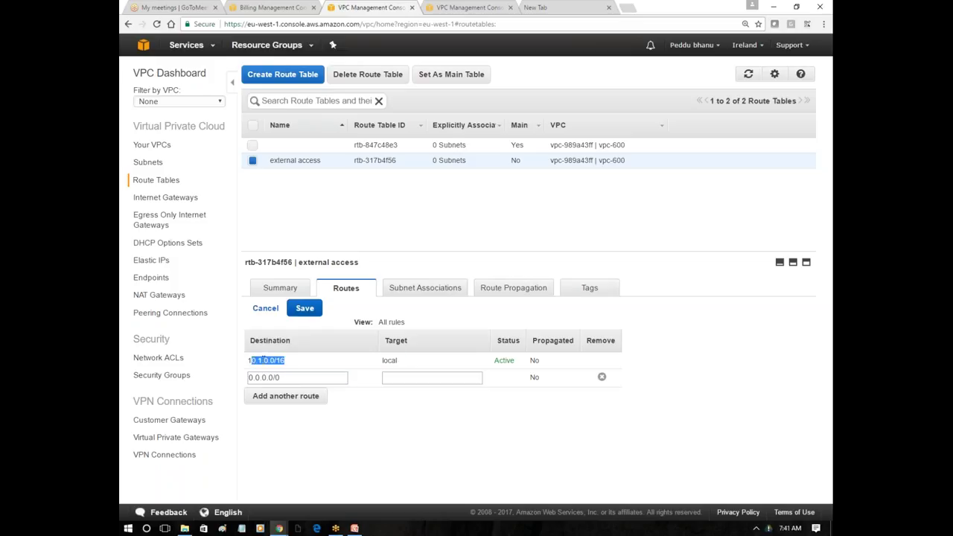
Set the target of the 0.0.0.0/0 route to internet gateway igw400 and save the external access routes
{"action": "left_click", "coordinate": [289, 377]}
{"action": "left_click", "coordinate": [423, 378]}
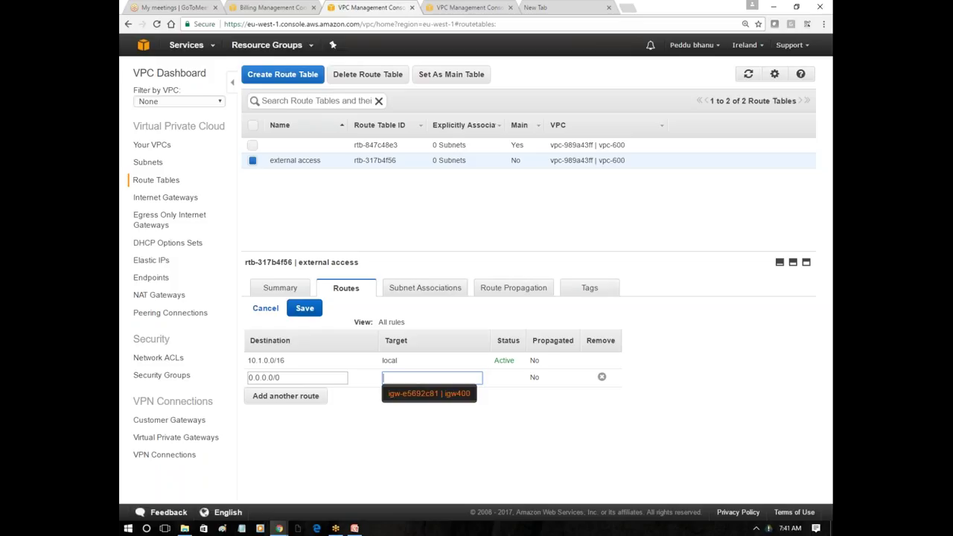
{"action": "left_click", "coordinate": [436, 395]}
{"action": "left_click", "coordinate": [401, 416]}
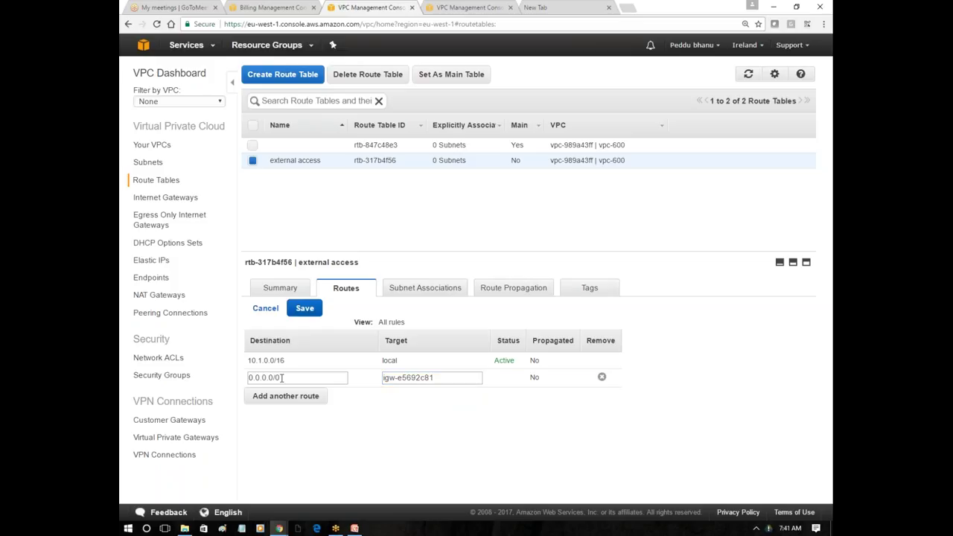
{"action": "left_click_drag", "start_coordinate": [287, 362], "coordinate": [264, 361]}
{"action": "left_click", "coordinate": [292, 376]}
{"action": "left_click", "coordinate": [413, 375]}
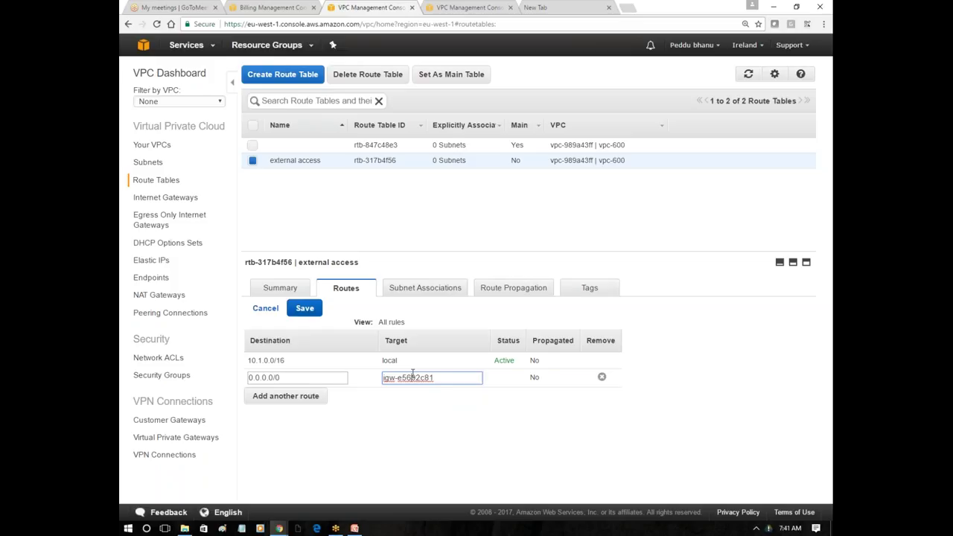
{"action": "left_click", "coordinate": [304, 309]}
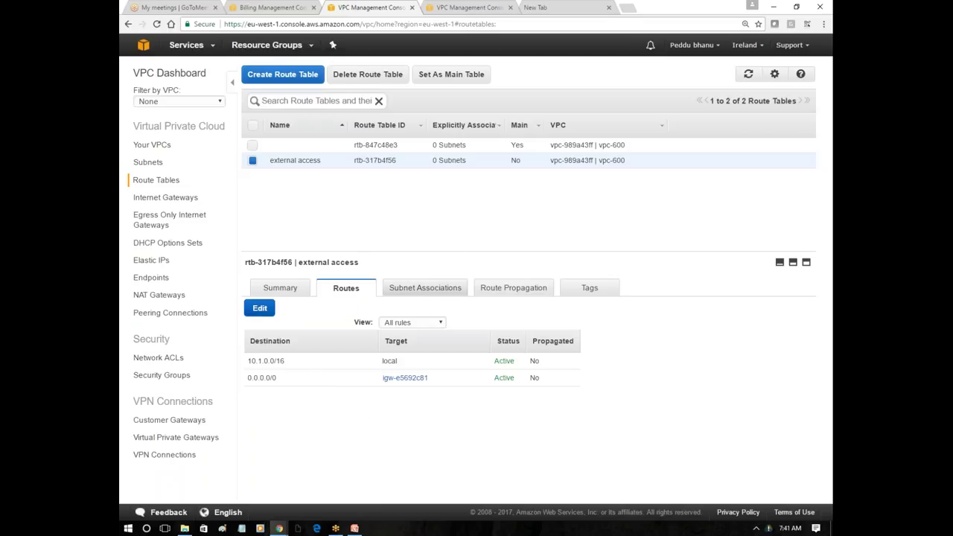
Associate subnet sn01 with the external access route table and save the association
{"action": "left_click", "coordinate": [425, 288]}
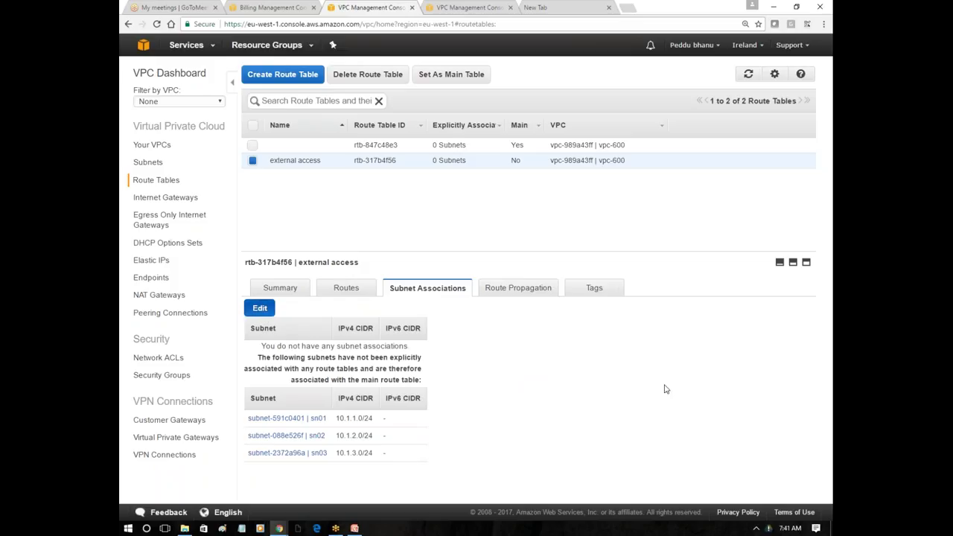
{"action": "left_click_drag", "start_coordinate": [356, 346], "coordinate": [364, 373]}
{"action": "left_click", "coordinate": [420, 370]}
{"action": "mouse_move", "coordinate": [423, 372]}
{"action": "left_mouse_down"}
{"action": "mouse_move", "coordinate": [261, 358]}
{"action": "mouse_move", "coordinate": [269, 348]}
{"action": "mouse_move", "coordinate": [422, 370]}
{"action": "left_mouse_up"}
{"action": "left_click", "coordinate": [261, 357]}
{"action": "left_click", "coordinate": [422, 370]}
{"action": "left_click", "coordinate": [264, 308]}
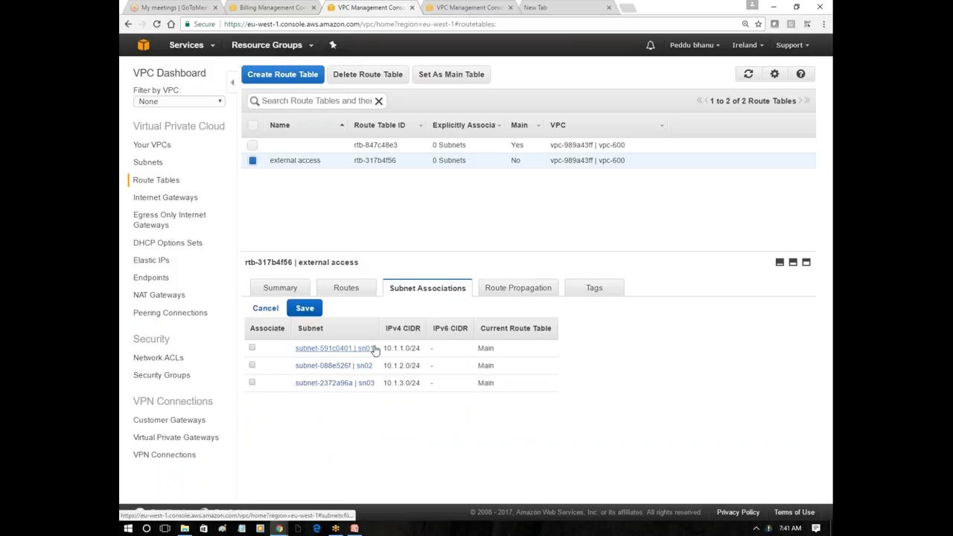
{"action": "left_click", "coordinate": [252, 348]}
{"action": "left_click", "coordinate": [305, 308]}
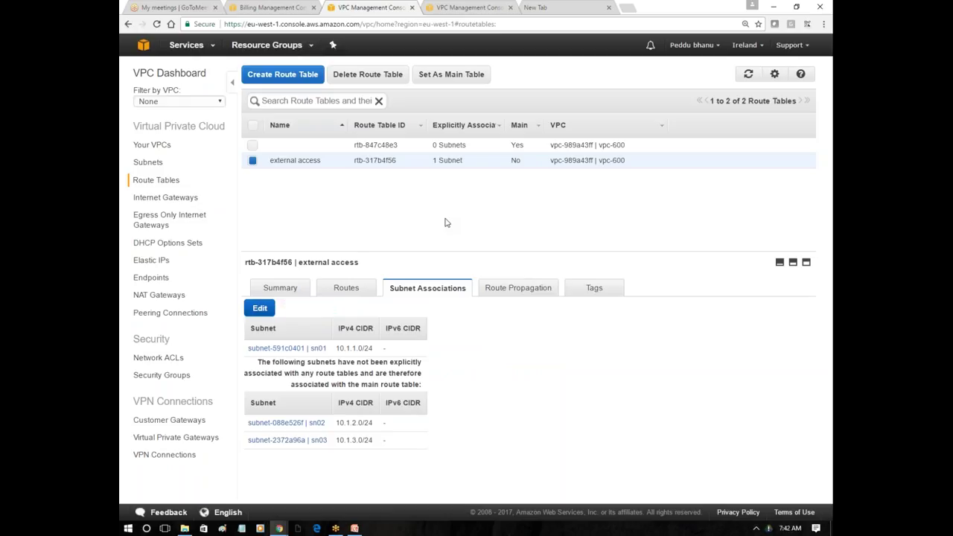
Switch to the PowerPoint slides and examine the VPC, internet gateway and router in the network diagram
{"action": "key", "text": "alt+Tab"}
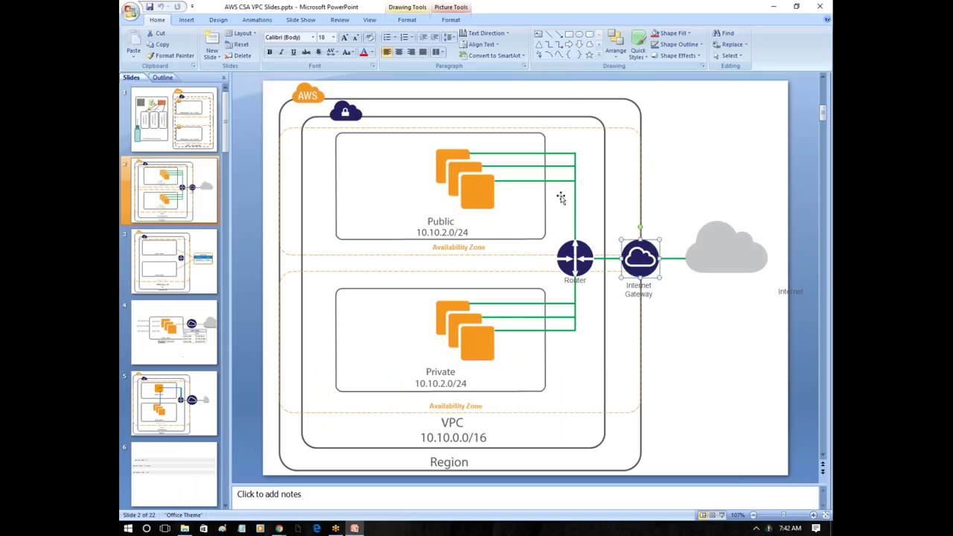
{"action": "left_click", "coordinate": [596, 121]}
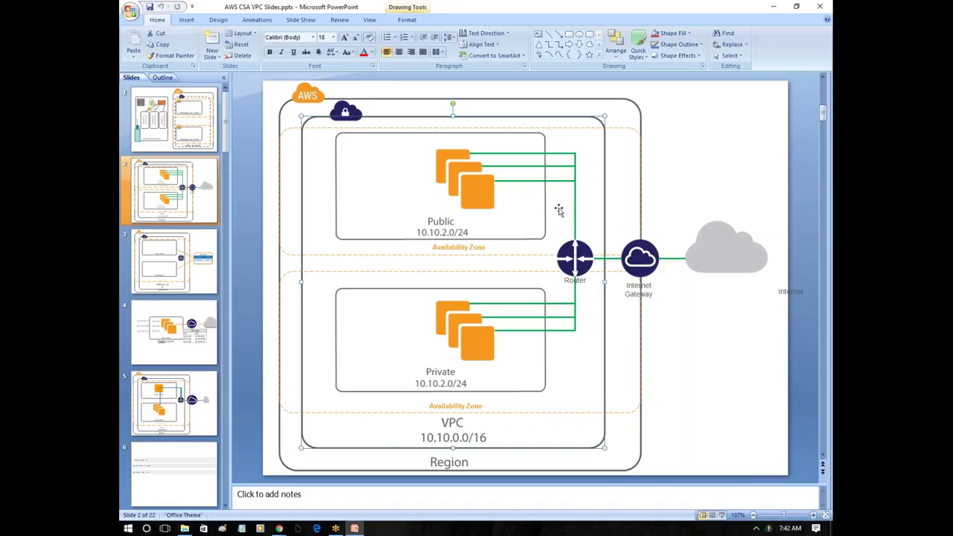
{"action": "left_click", "coordinate": [640, 261]}
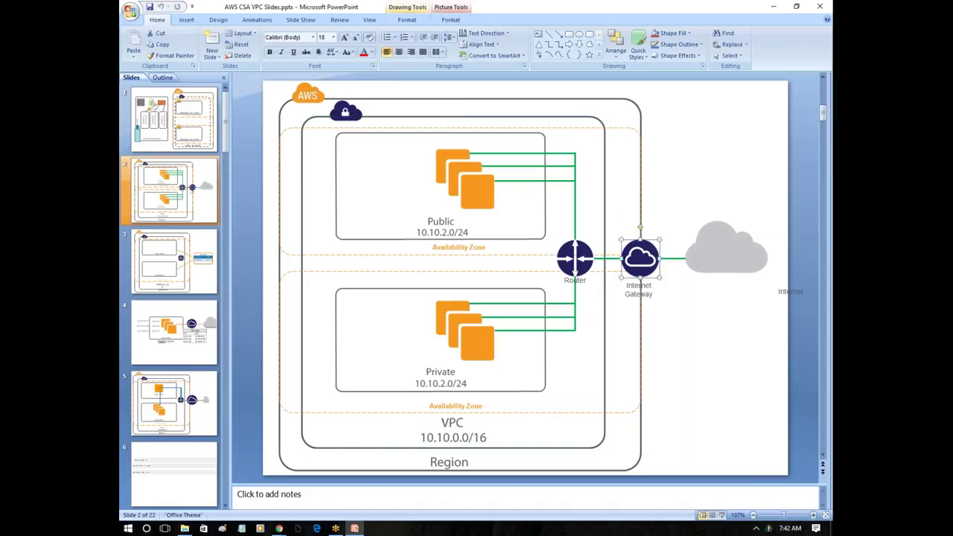
{"action": "left_click", "coordinate": [588, 253]}
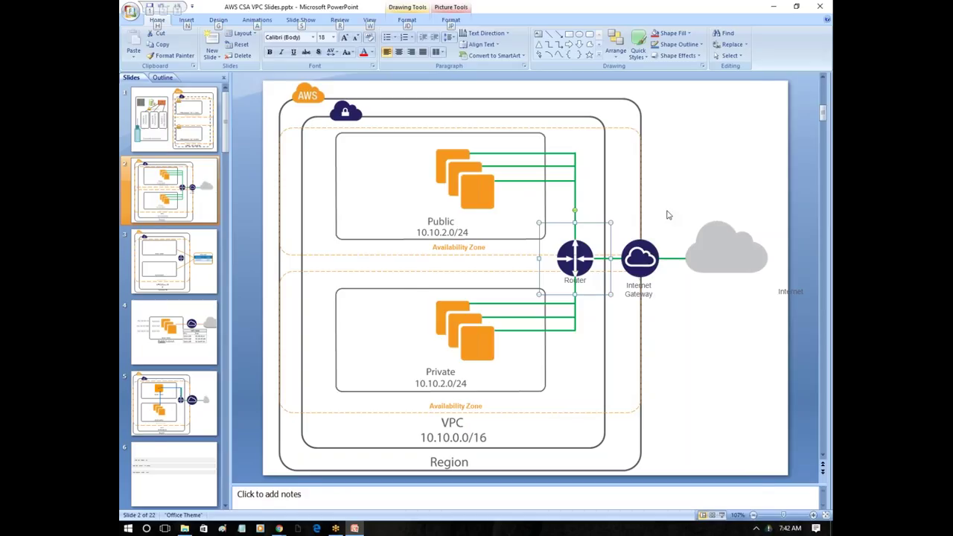
Return to Chrome and open the EC2 console in a new browser tab
{"action": "key", "text": "alt+Tab"}
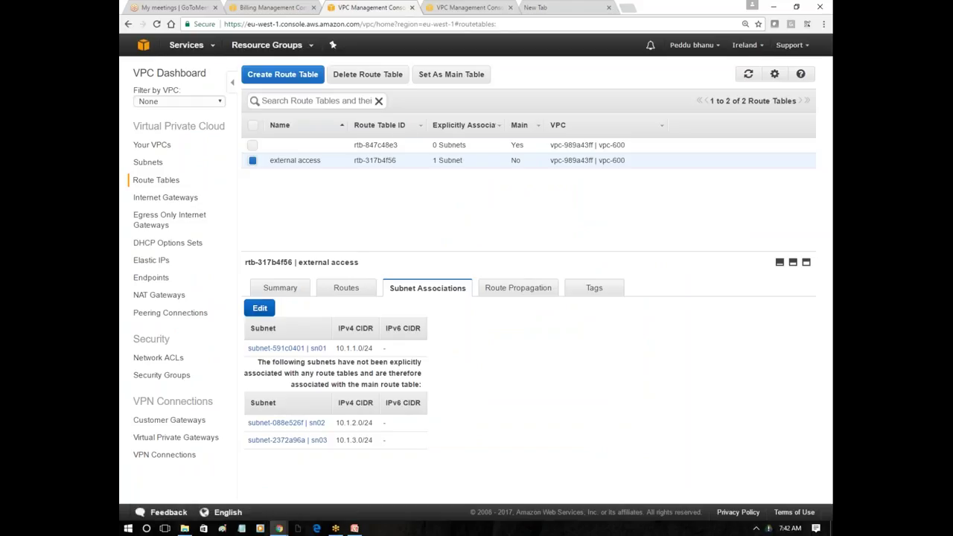
{"action": "left_click", "coordinate": [198, 46]}
{"action": "right_click", "coordinate": [288, 137]}
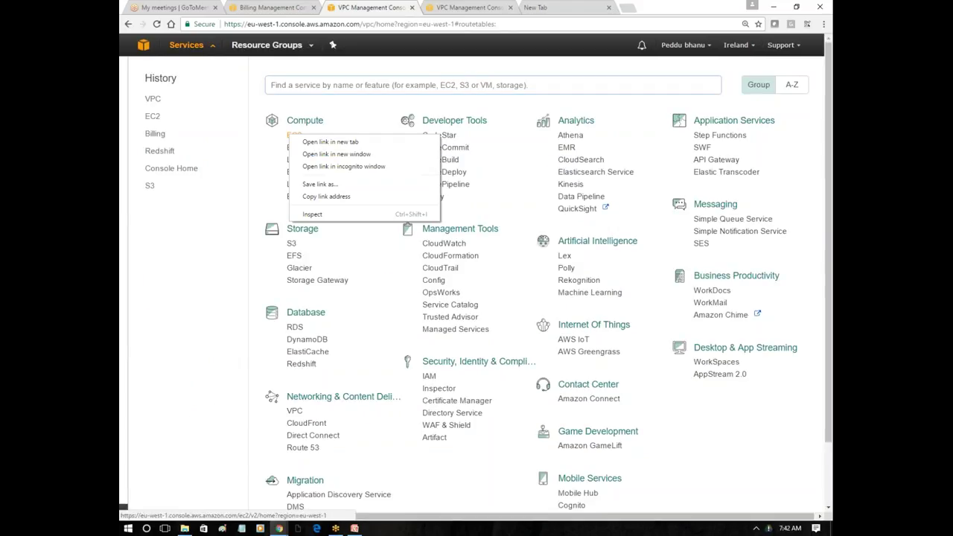
{"action": "left_click", "coordinate": [313, 140]}
{"action": "key", "text": "ctrl+Tab"}
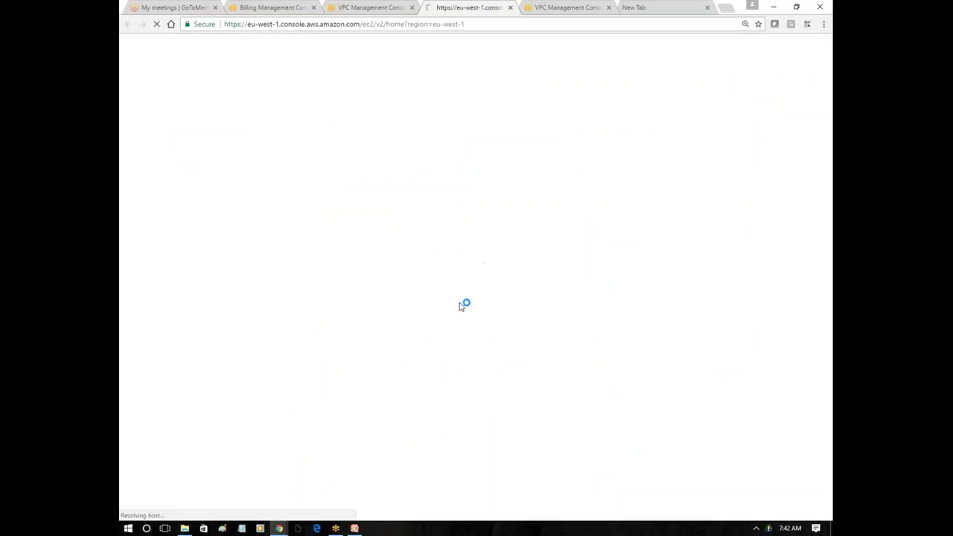
{"action": "left_click", "coordinate": [370, 8]}
{"action": "left_click", "coordinate": [470, 7]}
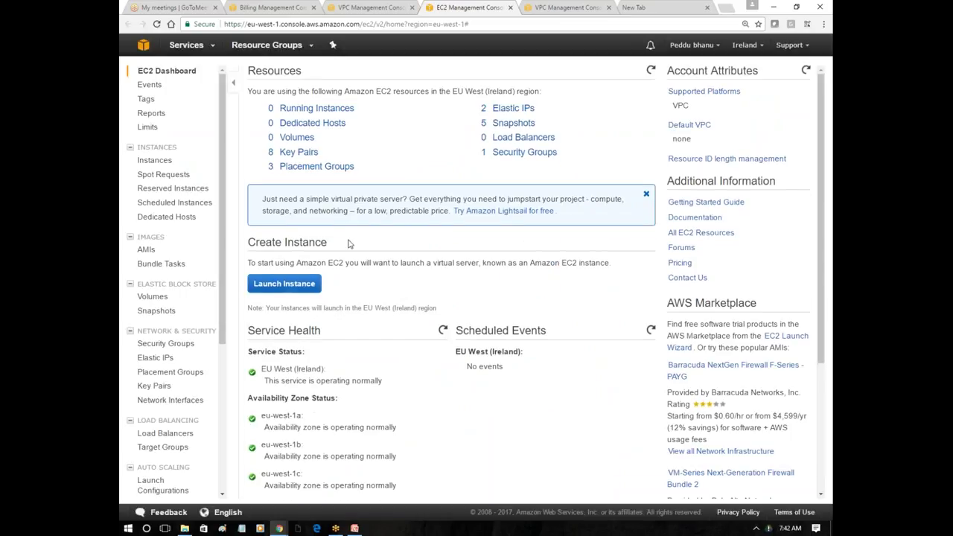
Start a new instance from Amazon Linux AMI 2017.03.0 with type t2.micro and proceed to the instance details
{"action": "left_click", "coordinate": [292, 287]}
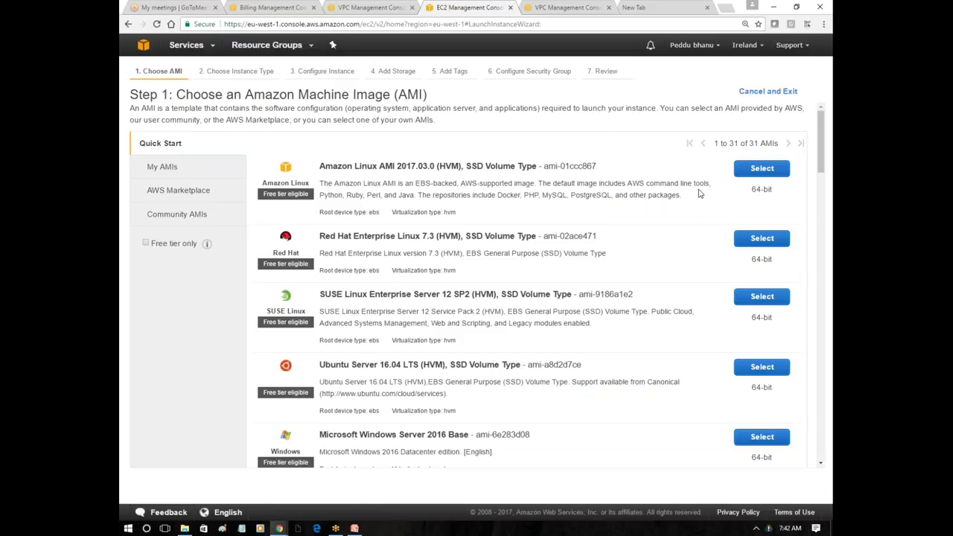
{"action": "left_click", "coordinate": [747, 176]}
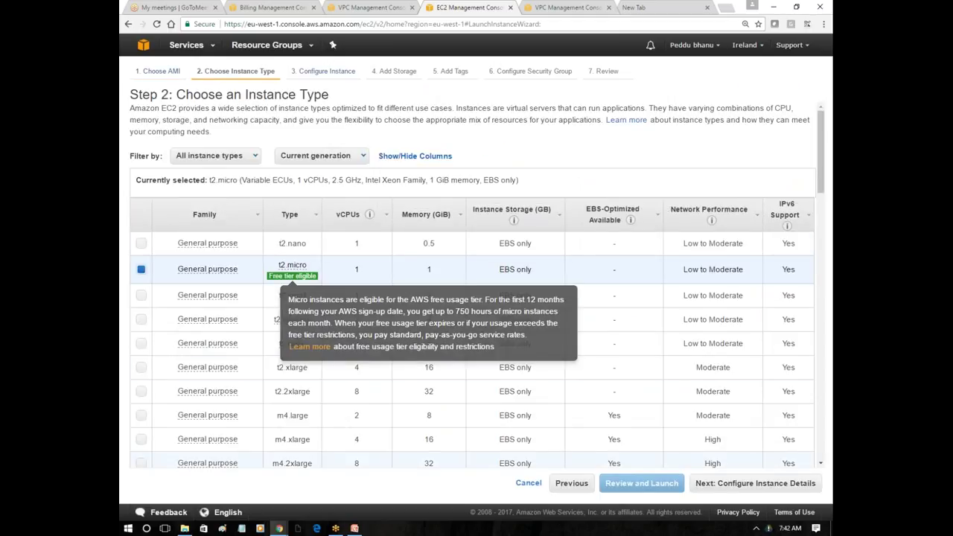
{"action": "left_click", "coordinate": [713, 483]}
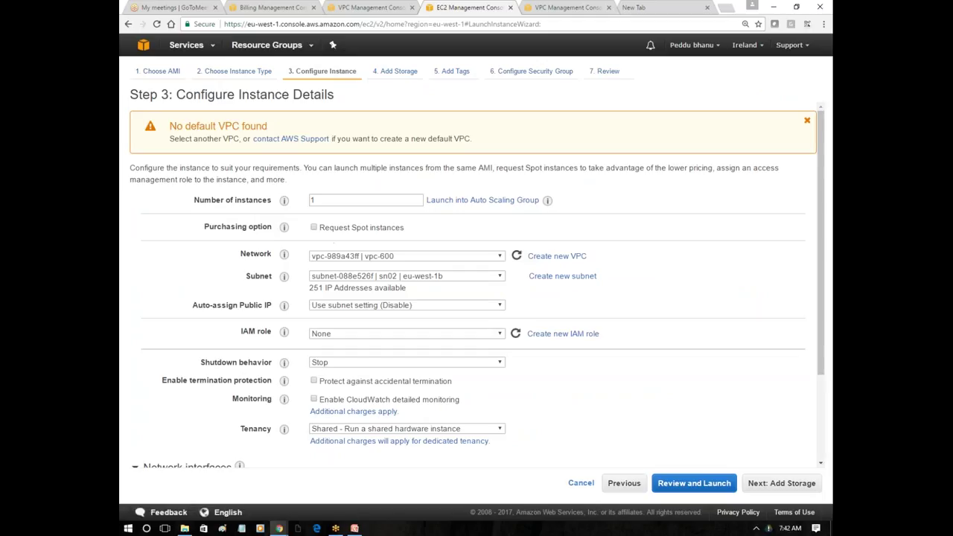
Choose network vpc-600 and subnet sn01 in eu-west-1a for the new instance
{"action": "mouse_move", "coordinate": [825, 192]}
{"action": "left_mouse_down"}
{"action": "mouse_move", "coordinate": [823, 223]}
{"action": "mouse_move", "coordinate": [820, 195]}
{"action": "left_mouse_up"}
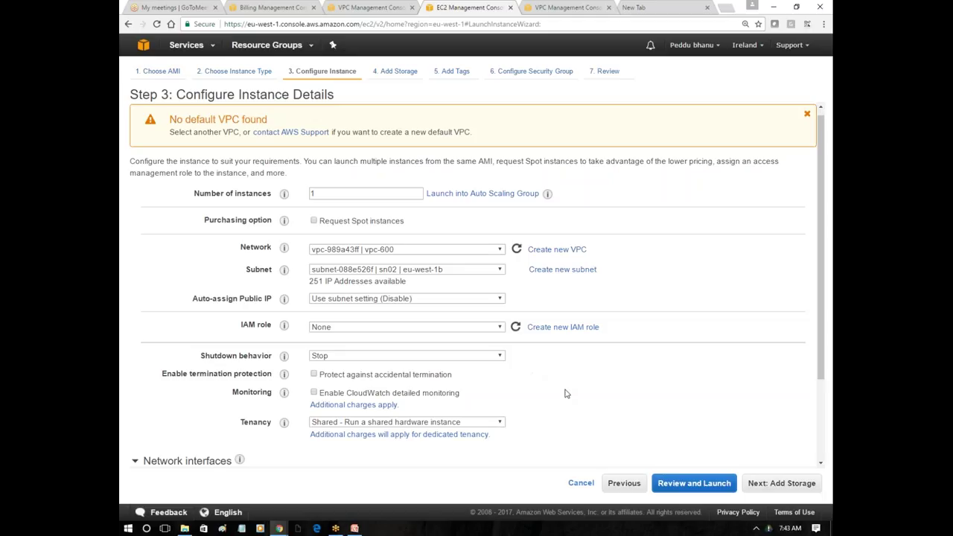
{"action": "double_click", "coordinate": [339, 194]}
{"action": "left_click", "coordinate": [354, 253]}
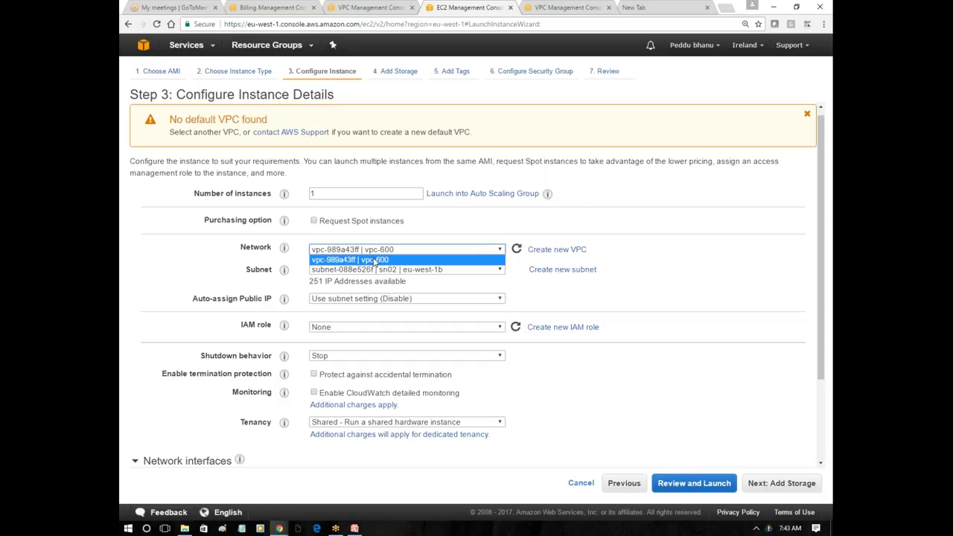
{"action": "left_click", "coordinate": [375, 261]}
{"action": "left_click", "coordinate": [389, 252]}
{"action": "left_click", "coordinate": [381, 261]}
{"action": "left_click", "coordinate": [387, 250]}
{"action": "left_click", "coordinate": [389, 252]}
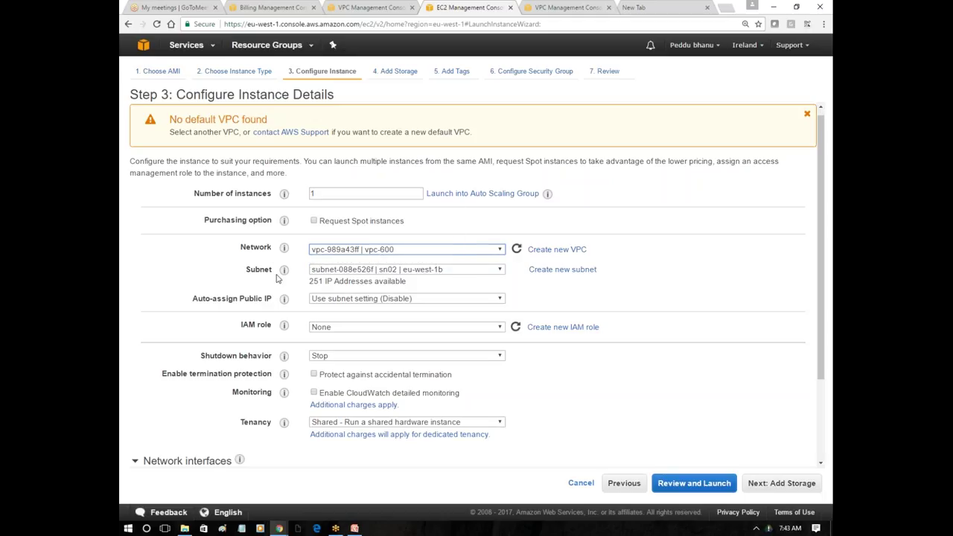
{"action": "left_click", "coordinate": [381, 270]}
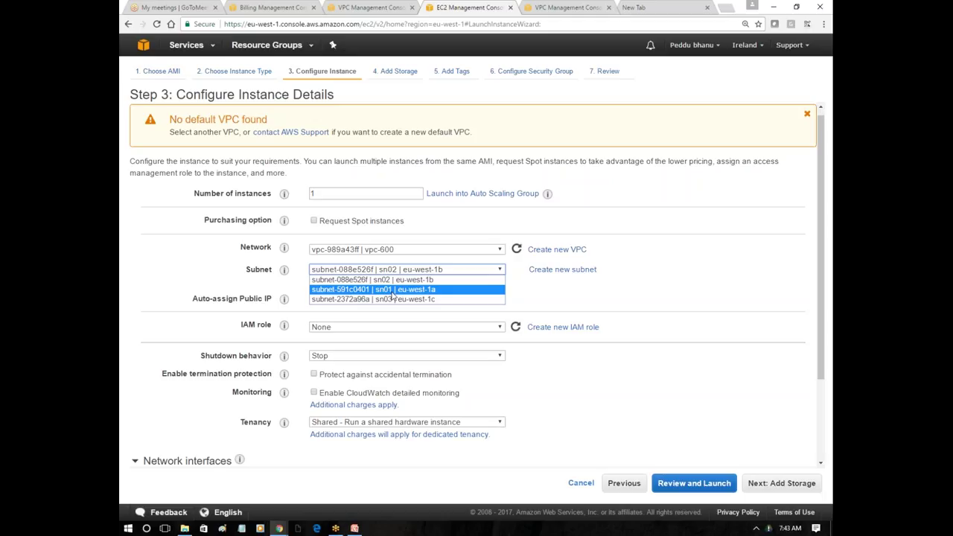
{"action": "left_click", "coordinate": [392, 290]}
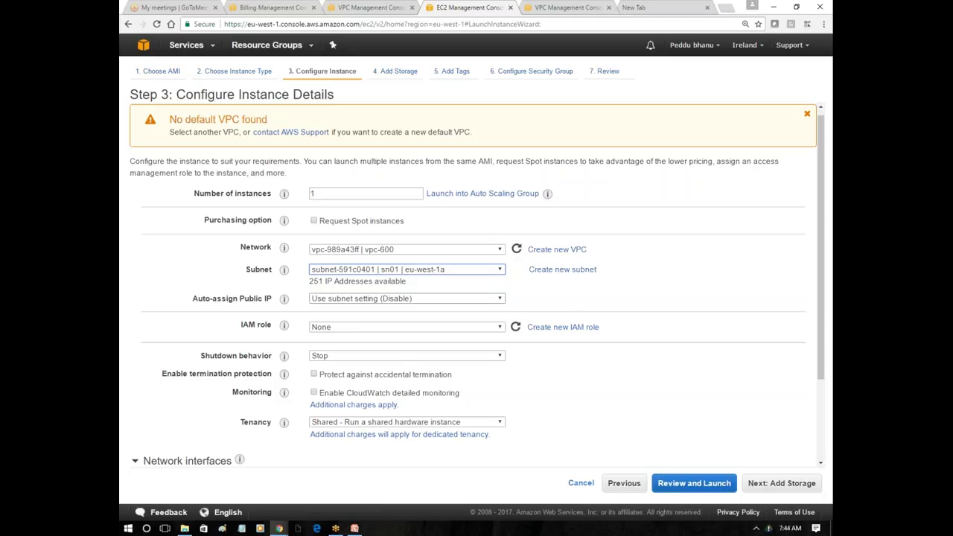
Enable automatic public IP assignment for the instance and proceed to the launch review
{"action": "left_click", "coordinate": [392, 299]}
{"action": "left_click_drag", "start_coordinate": [193, 298], "coordinate": [274, 299]}
{"action": "left_click", "coordinate": [337, 301]}
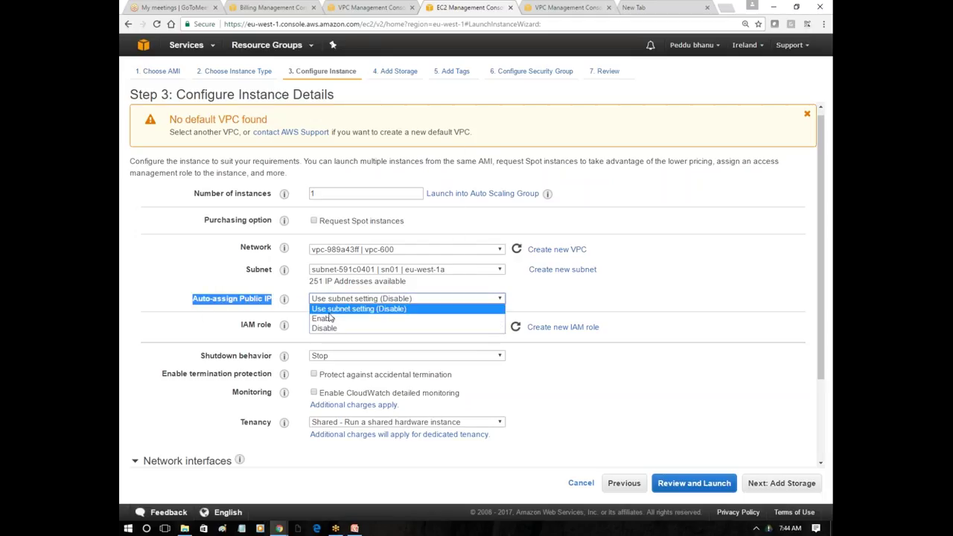
{"action": "left_click", "coordinate": [324, 319]}
{"action": "left_click", "coordinate": [712, 488]}
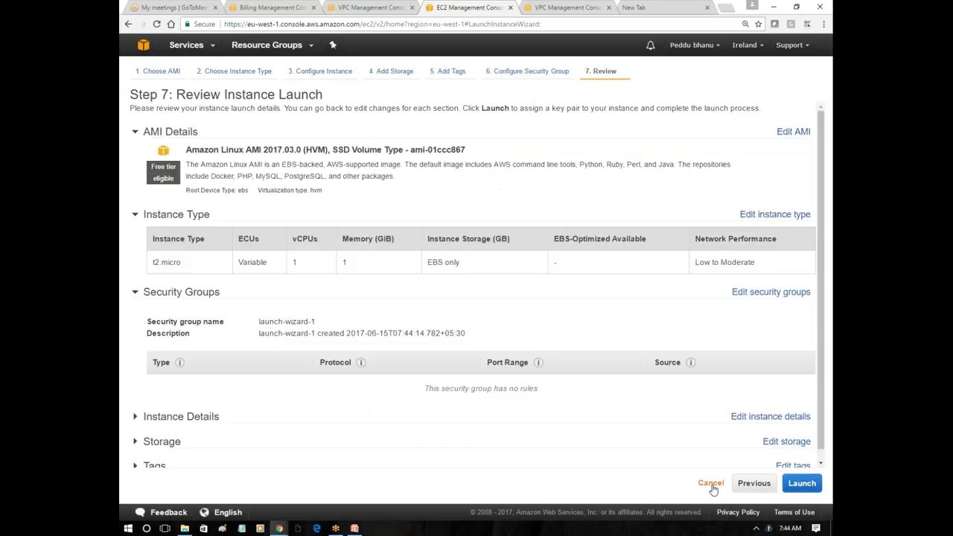
Request the launch from the review page and list the existing key pairs
{"action": "scroll", "coordinate": [603, 377], "scroll_direction": "down", "scroll_amount": 1}
{"action": "left_click", "coordinate": [802, 484]}
{"action": "left_click", "coordinate": [334, 317]}
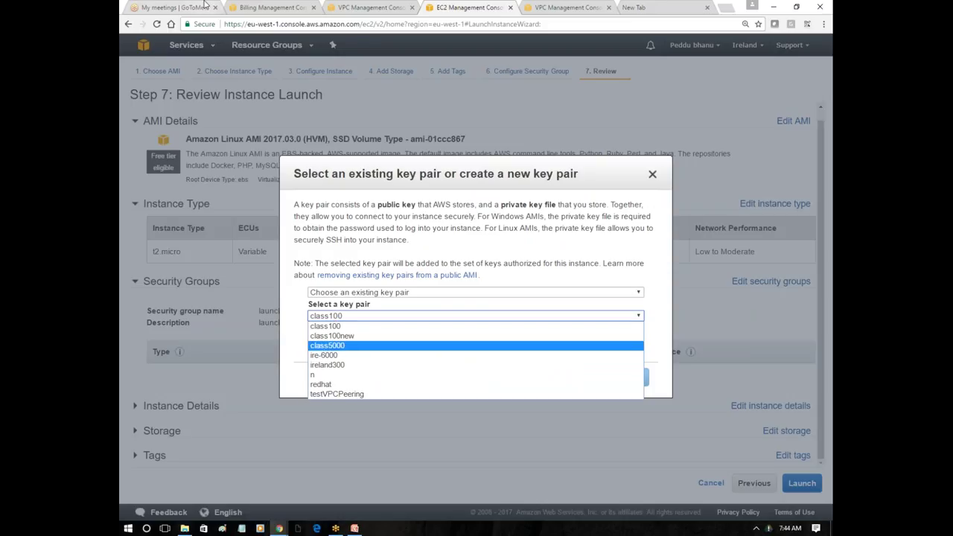
Compare the key files in the desktop's Putty folder with the existing key pairs offered for the instance
{"action": "key", "text": "super+d"}
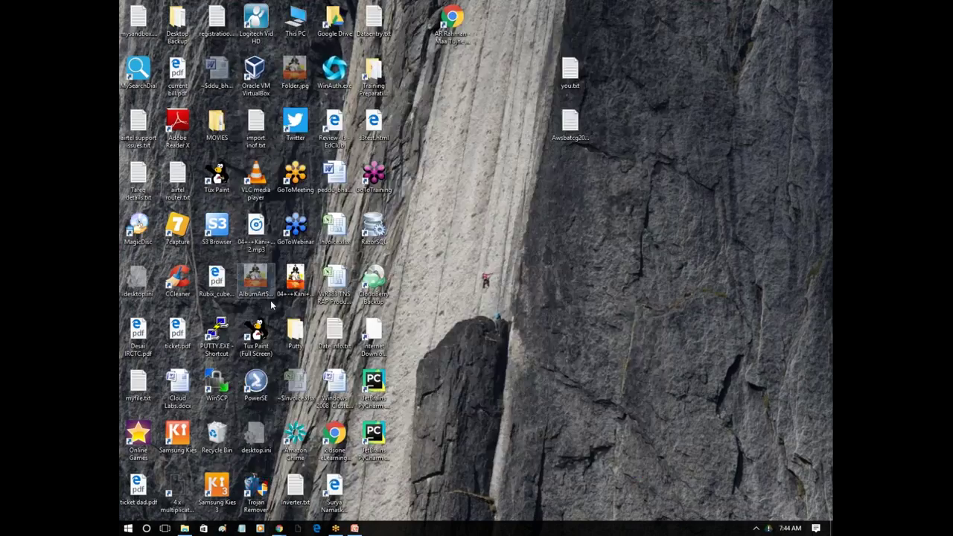
{"action": "double_click", "coordinate": [296, 333]}
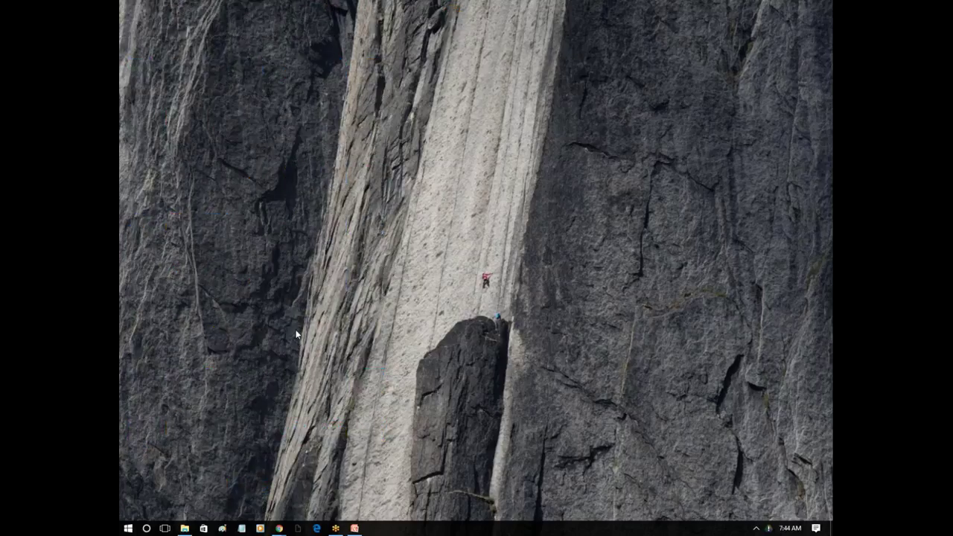
{"action": "scroll", "coordinate": [460, 347], "scroll_direction": "down", "scroll_amount": 1}
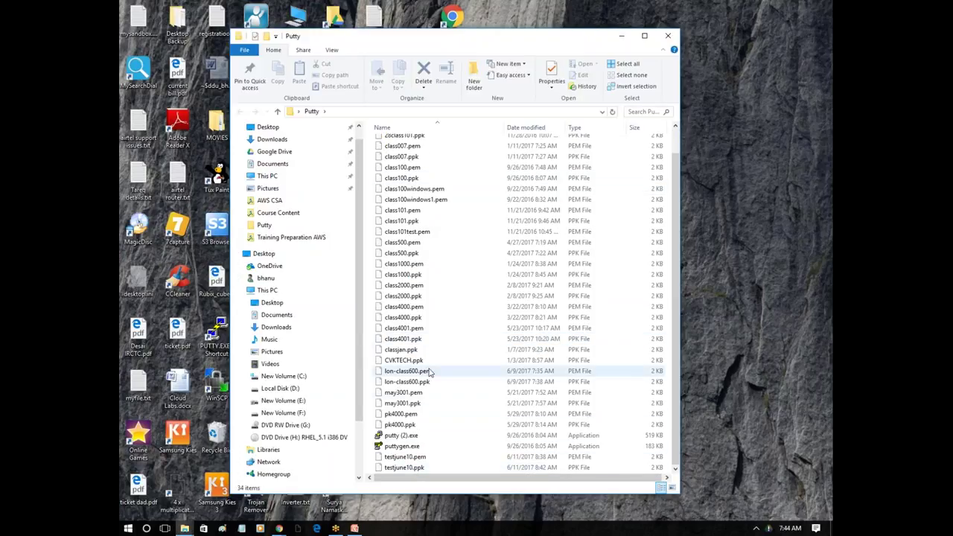
{"action": "key", "text": "alt+Tab"}
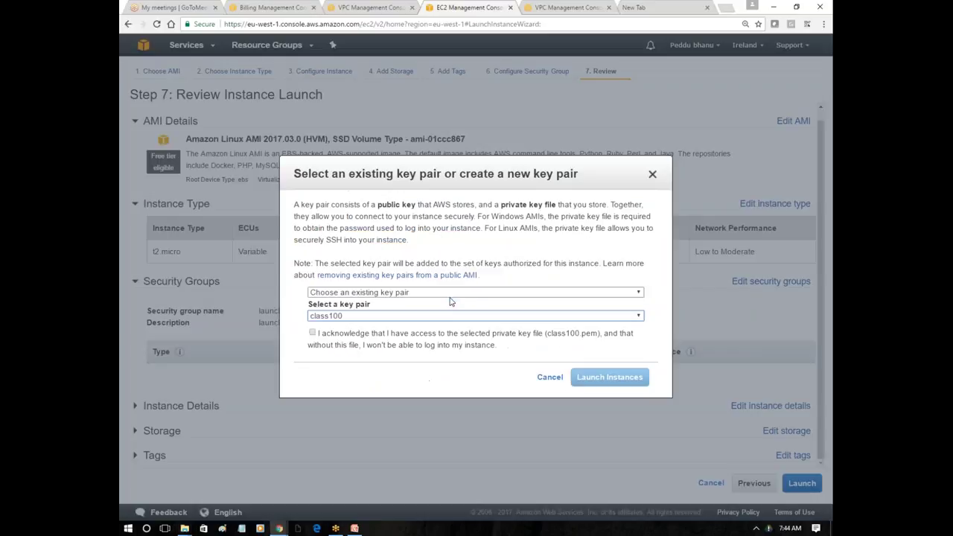
{"action": "left_click", "coordinate": [397, 318]}
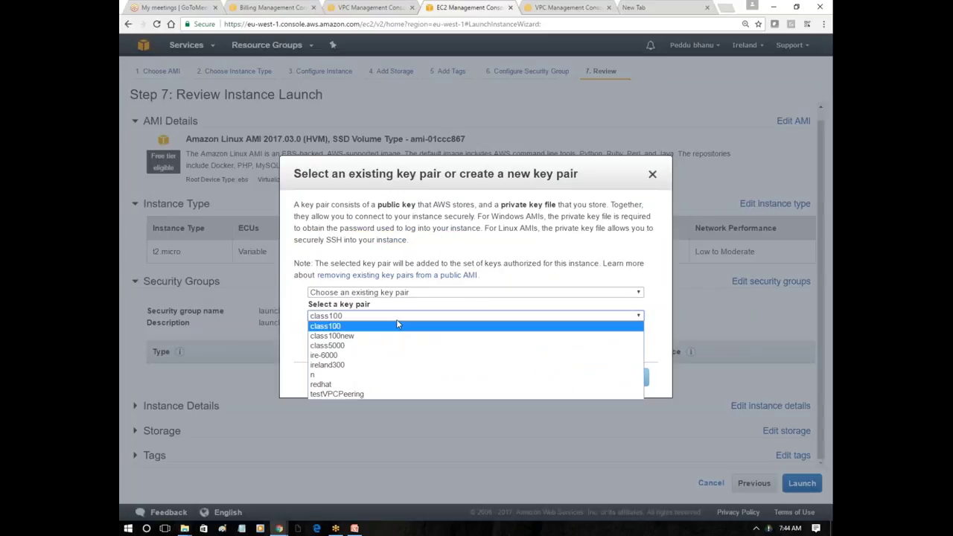
{"action": "key", "text": "alt+Tab"}
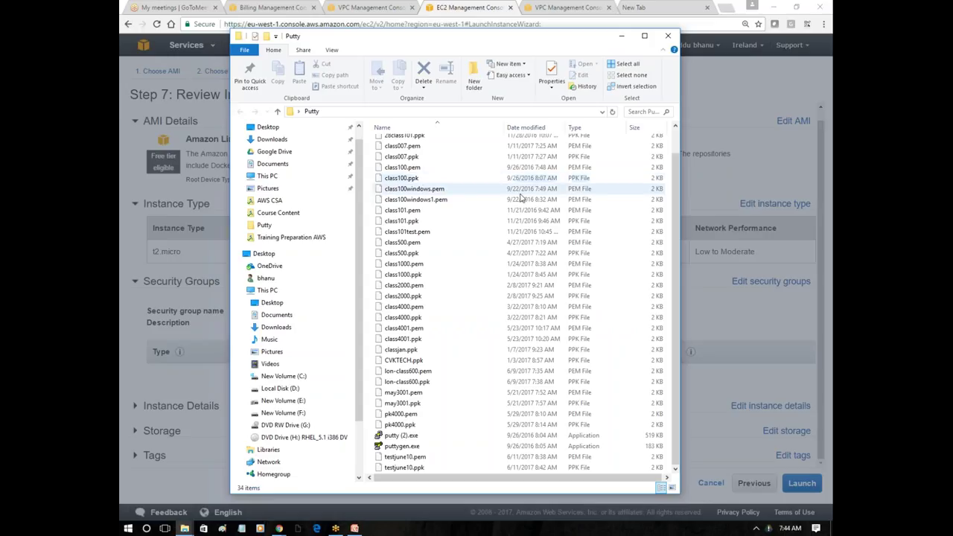
{"action": "key", "text": "alt+Tab"}
Acknowledge access to the class100 private key file, launch the instance and show the instances list
{"action": "left_click", "coordinate": [312, 333]}
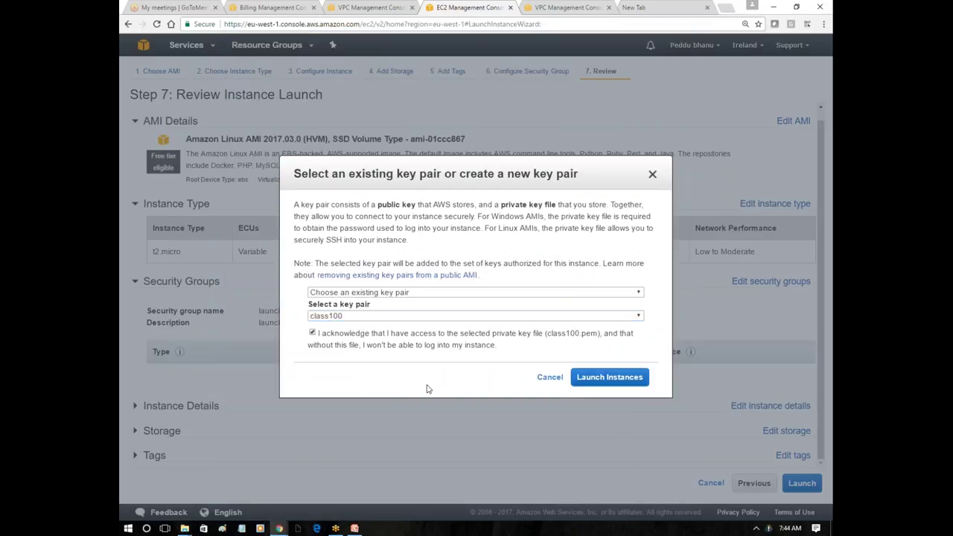
{"action": "left_click", "coordinate": [580, 385]}
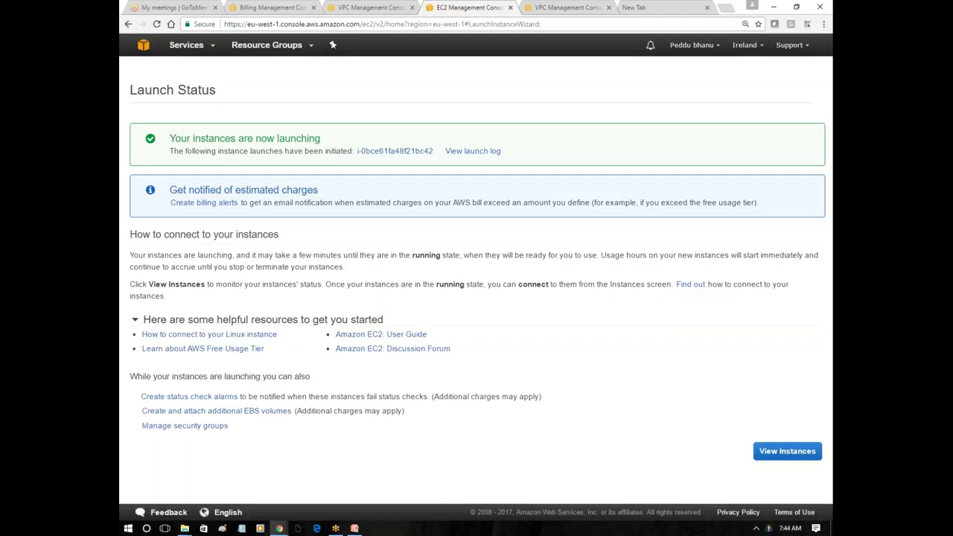
{"action": "left_click", "coordinate": [774, 458]}
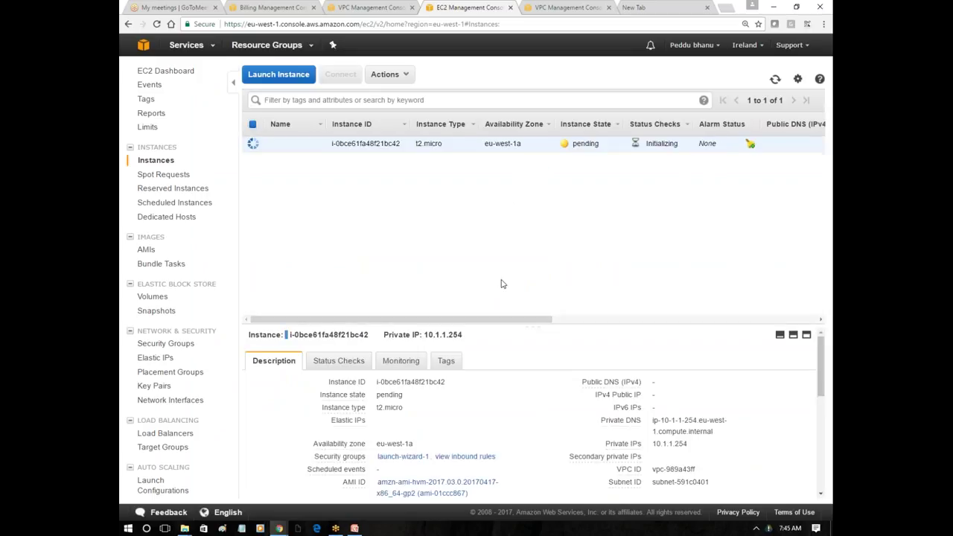
Refresh the instances list and copy the new instance's IPv4 public IP
{"action": "left_click_drag", "start_coordinate": [559, 320], "coordinate": [685, 321]}
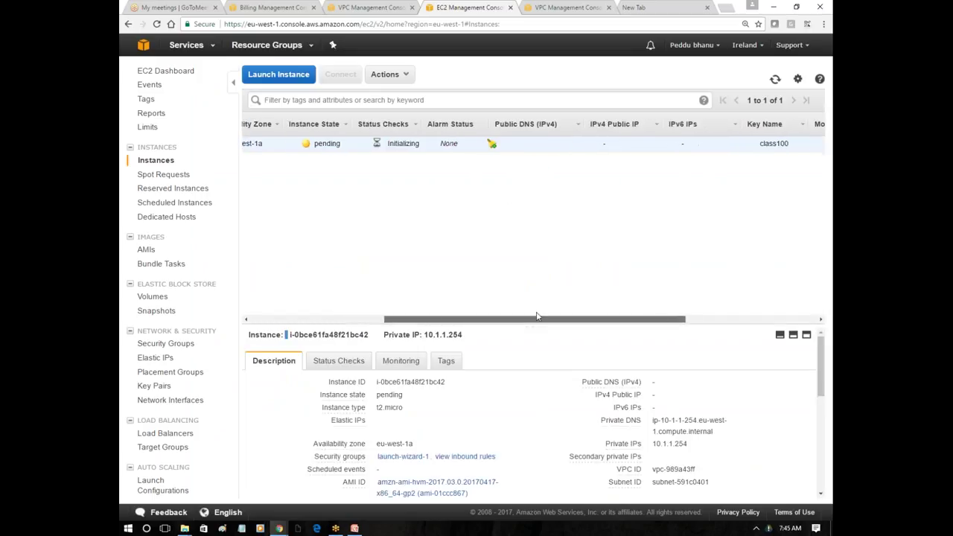
{"action": "left_click", "coordinate": [776, 78]}
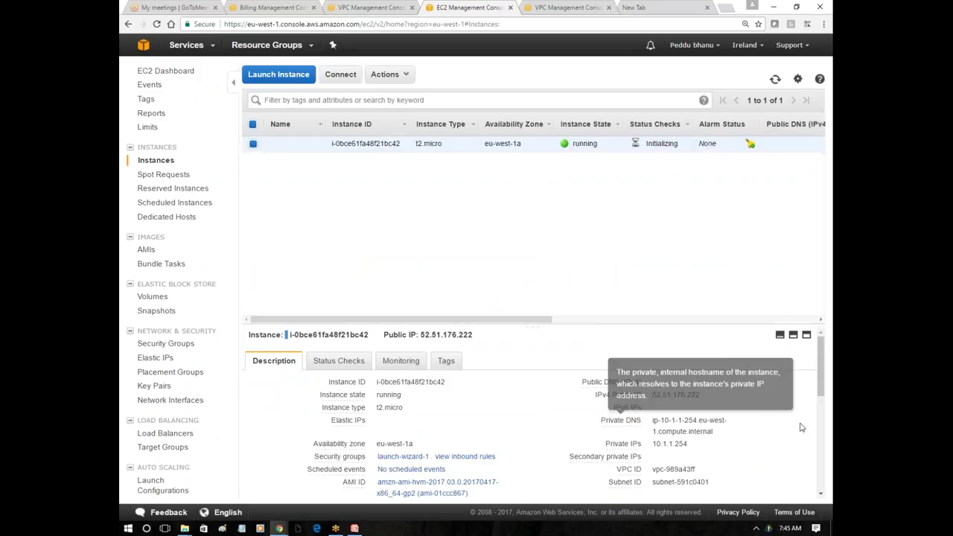
{"action": "double_click", "coordinate": [668, 395]}
{"action": "right_click", "coordinate": [670, 395]}
{"action": "left_click", "coordinate": [692, 401]}
Switch to PuTTY from the desktop and enter 52.51.176.222 as the host to connect to
{"action": "left_click", "coordinate": [282, 528]}
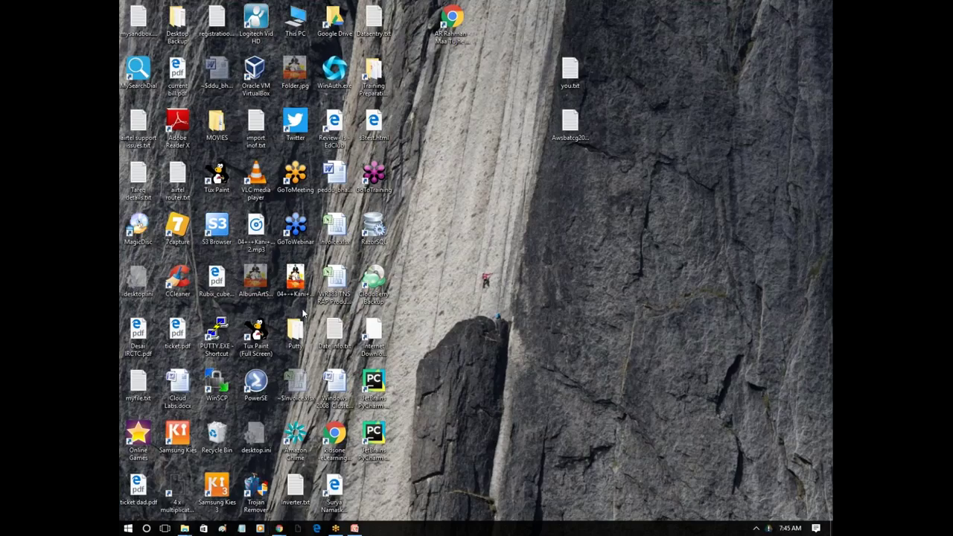
{"action": "double_click", "coordinate": [217, 337]}
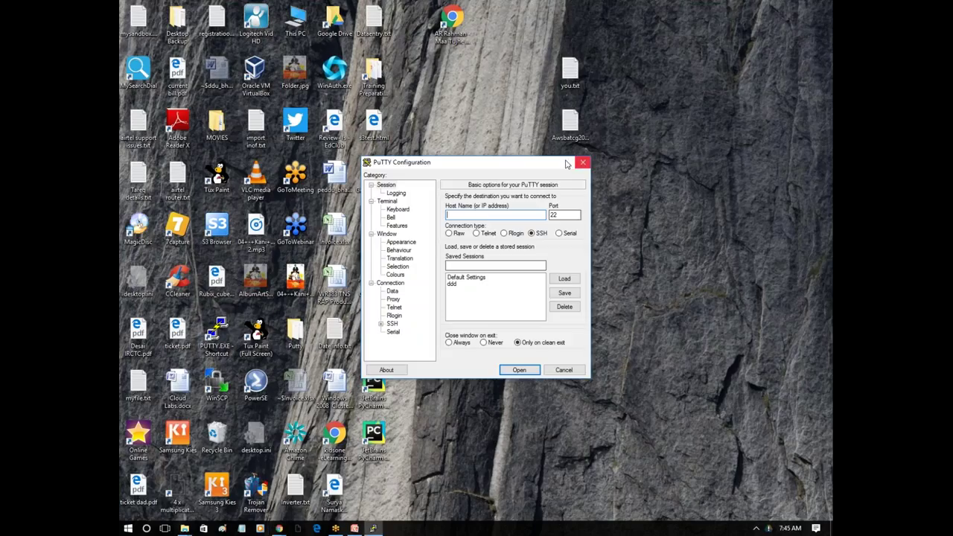
{"action": "key", "text": "ctrl+v"}
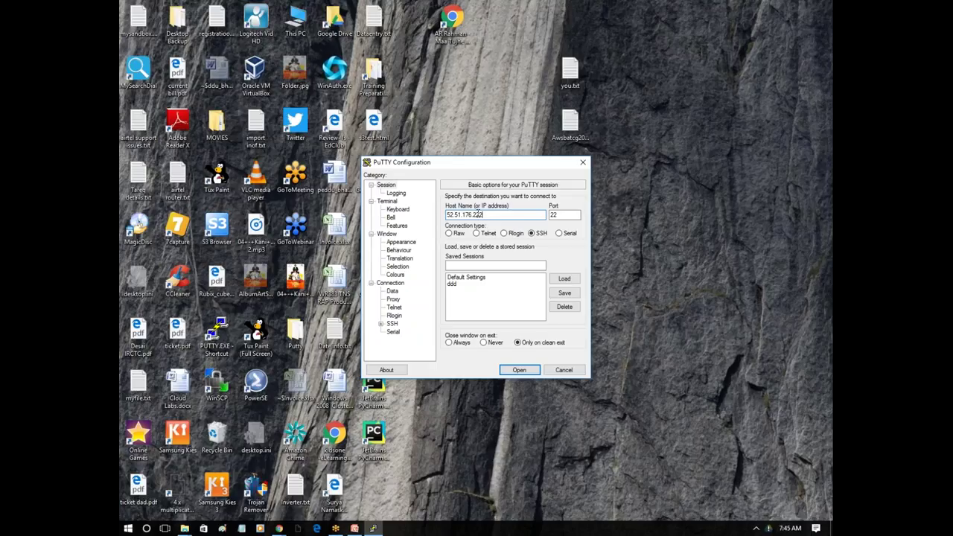
Choose class100.ppk from the Putty folder as the private key file for SSH authentication
{"action": "left_click", "coordinate": [380, 325]}
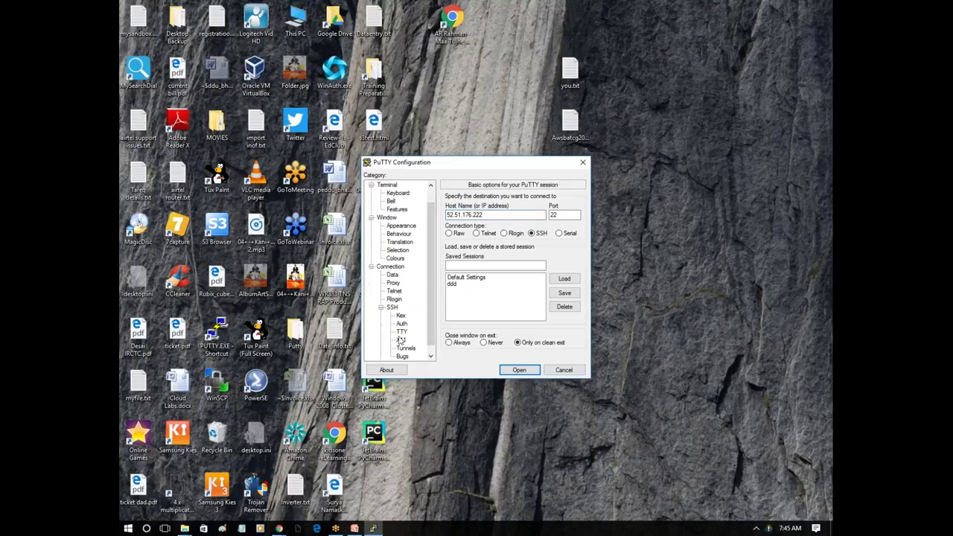
{"action": "left_click", "coordinate": [403, 325]}
{"action": "left_click", "coordinate": [561, 291]}
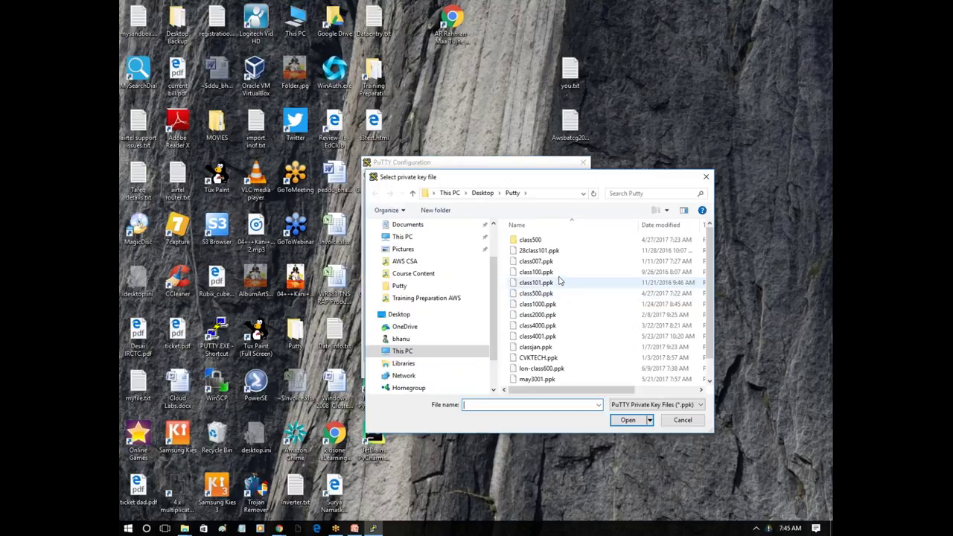
{"action": "double_click", "coordinate": [555, 273]}
Open the SSH session, accept the server's host key and log in as ec2-user
{"action": "left_click", "coordinate": [517, 370]}
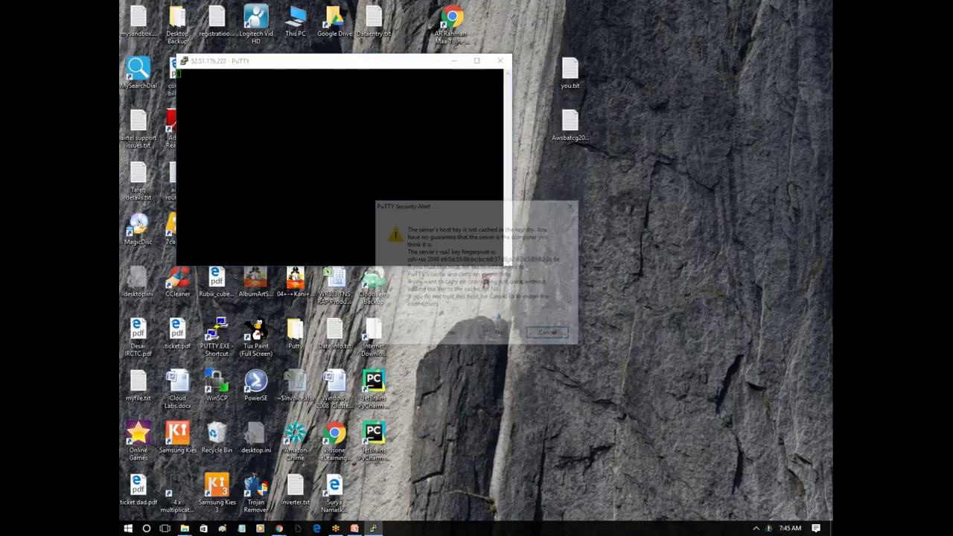
{"action": "left_click", "coordinate": [454, 335]}
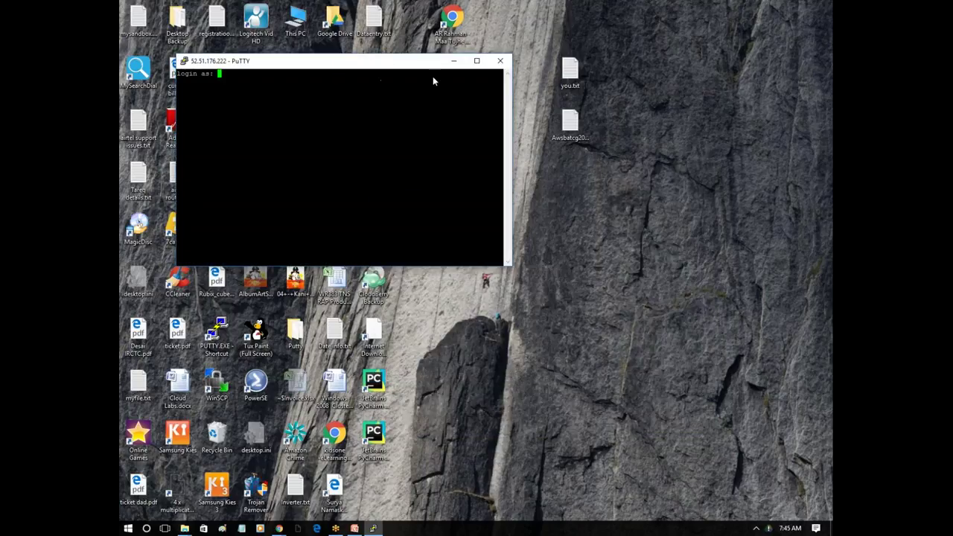
{"action": "left_click_drag", "start_coordinate": [433, 63], "coordinate": [627, 128]}
{"action": "type", "text": "ec2"}
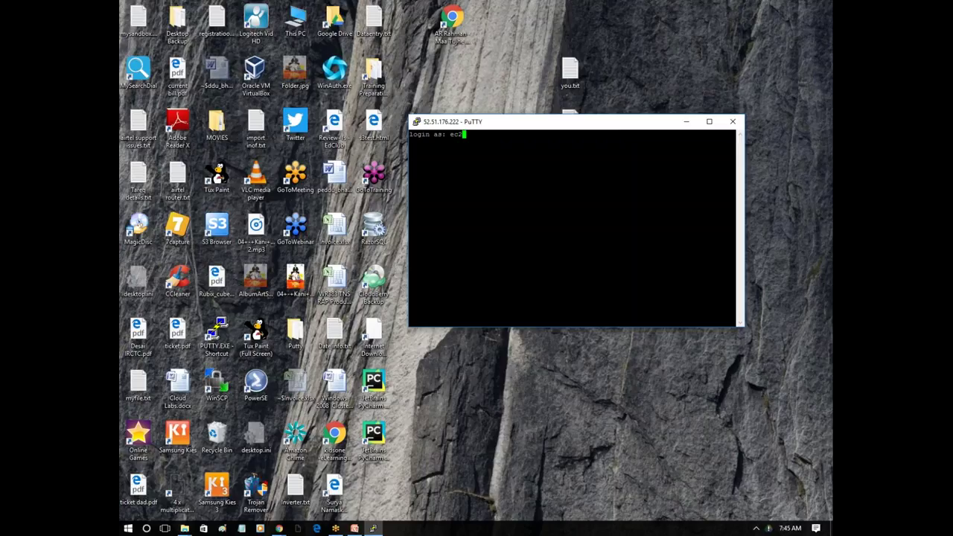
{"action": "type", "text": "-user"}
{"action": "key", "text": "Return"}
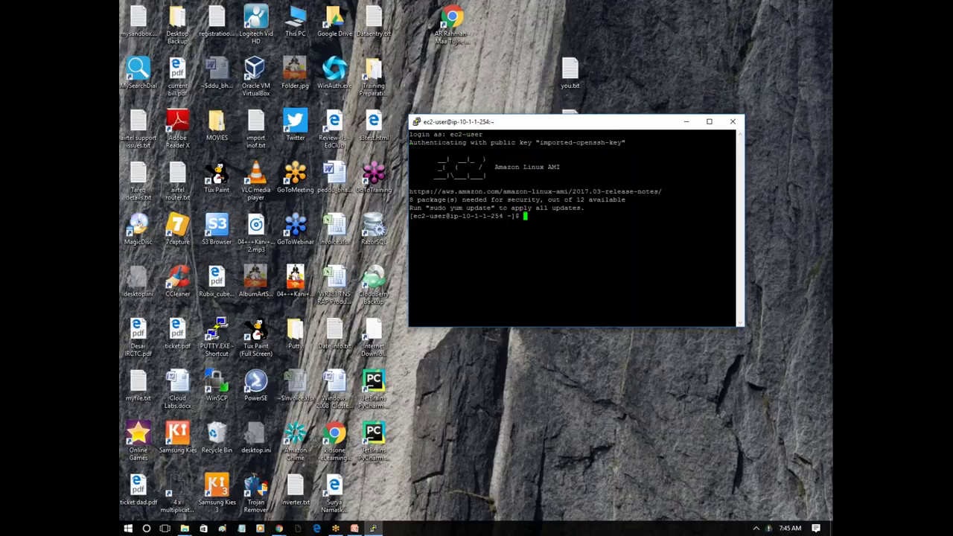
List the files in the remote home directory and print the working directory path
{"action": "type", "text": "ls"}
{"action": "key", "text": "Return"}
{"action": "type", "text": "pwd"}
{"action": "key", "text": "Return"}
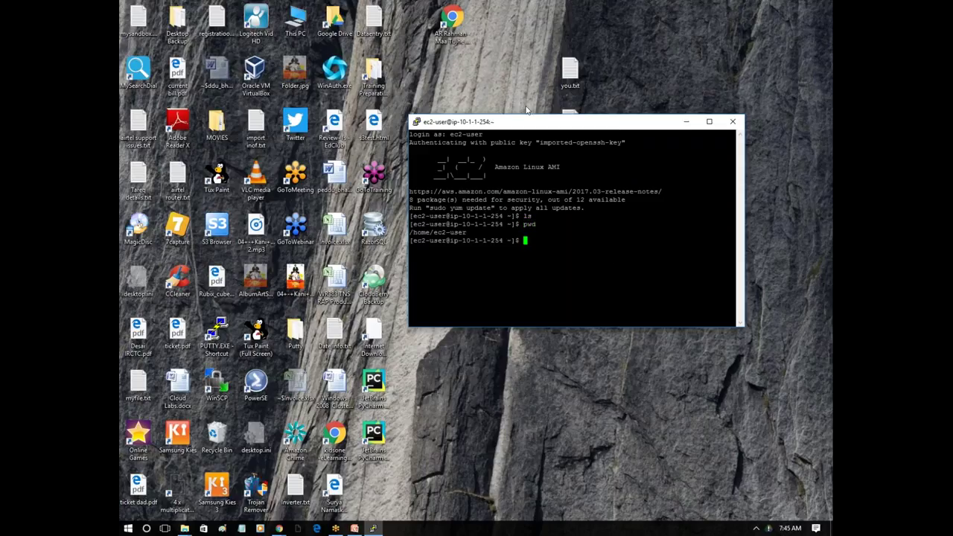
{"action": "left_click_drag", "start_coordinate": [514, 123], "coordinate": [517, 87]}
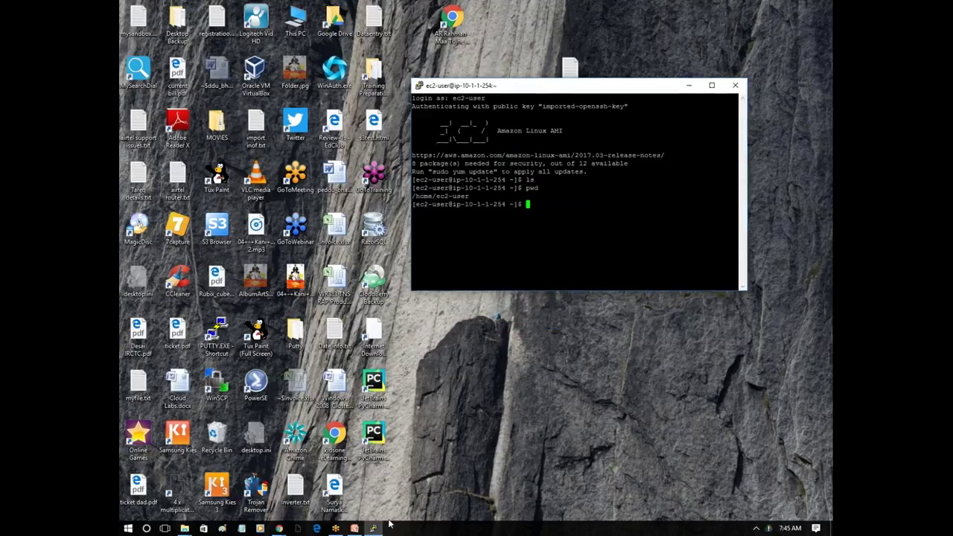
Return to the EC2 console in Chrome and start a second Amazon Linux t2.micro instance, proceeding to its configuration details
{"action": "left_click", "coordinate": [279, 528]}
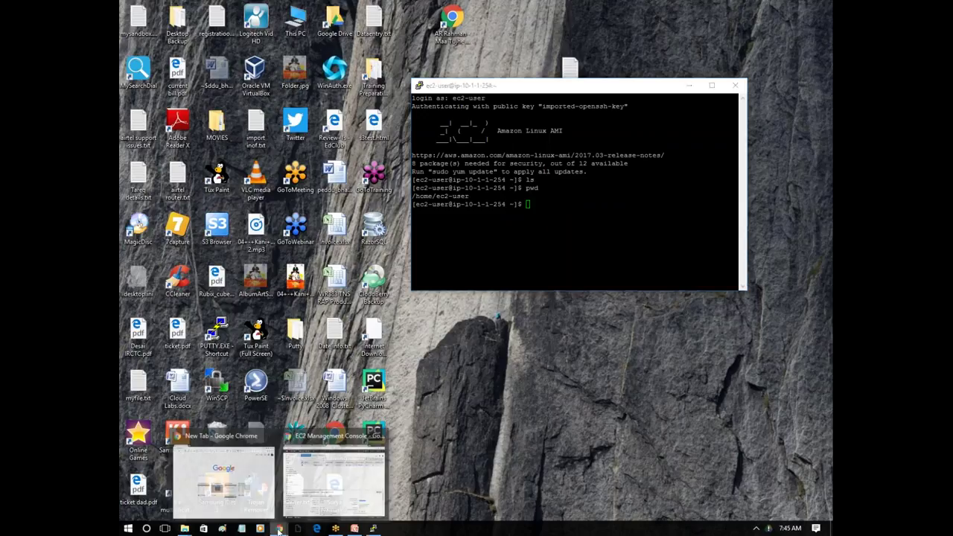
{"action": "left_click", "coordinate": [314, 491]}
{"action": "left_click", "coordinate": [279, 72]}
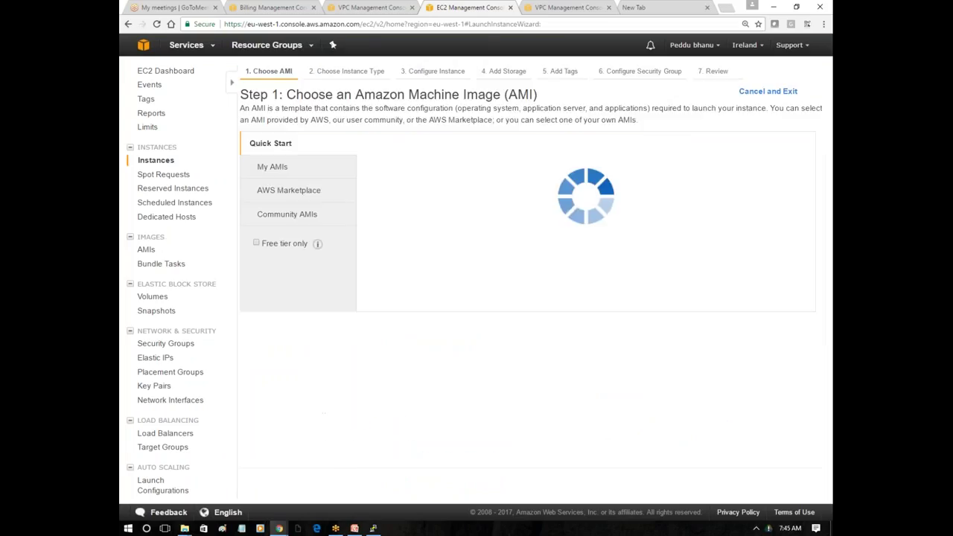
{"action": "left_click", "coordinate": [762, 168]}
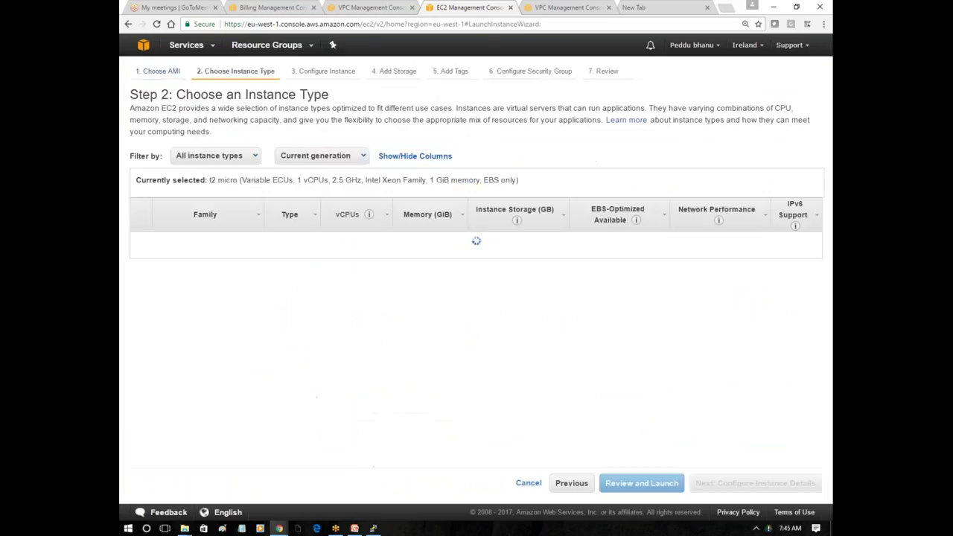
{"action": "left_click", "coordinate": [726, 486]}
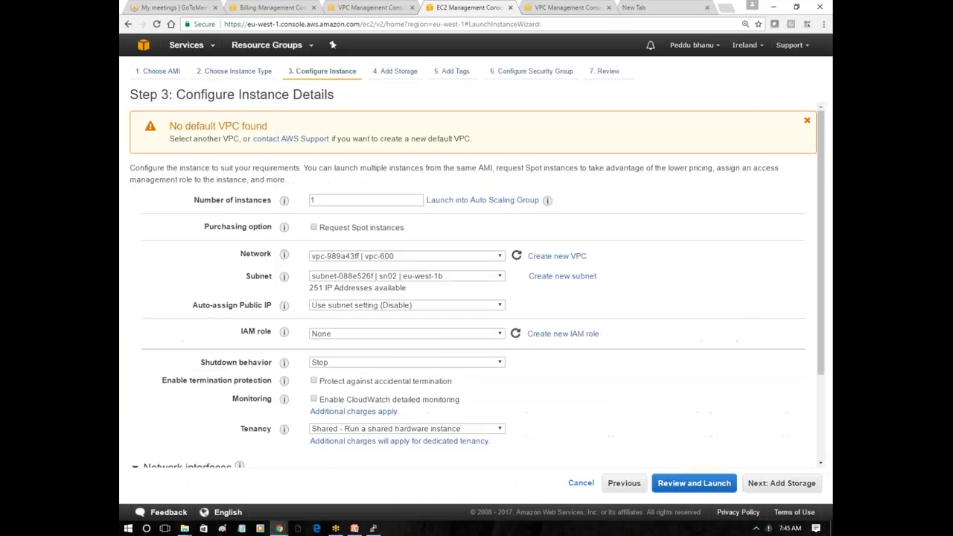
Keep the second instance in subnet sn02 (eu-west-1b) of vpc-600 and proceed to the launch review
{"action": "left_click", "coordinate": [424, 280]}
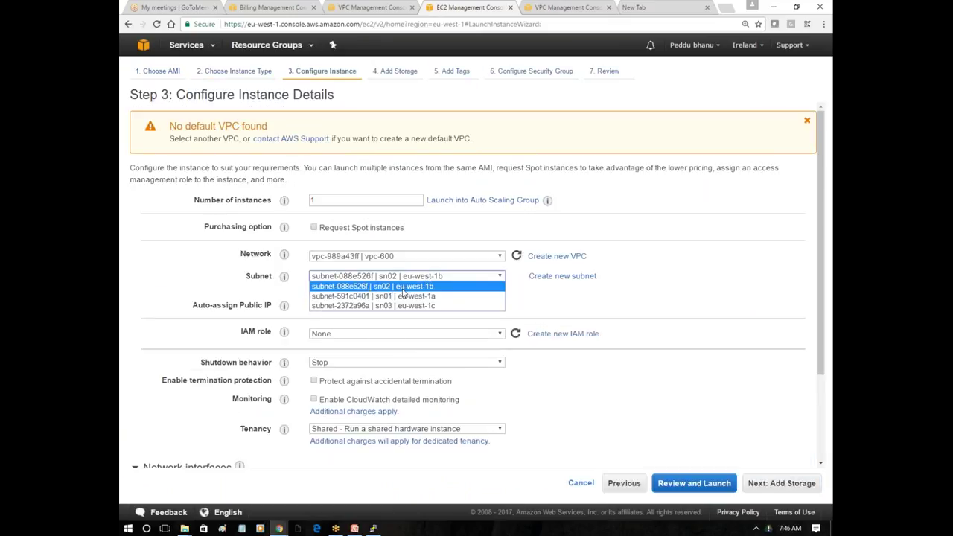
{"action": "left_click", "coordinate": [401, 287]}
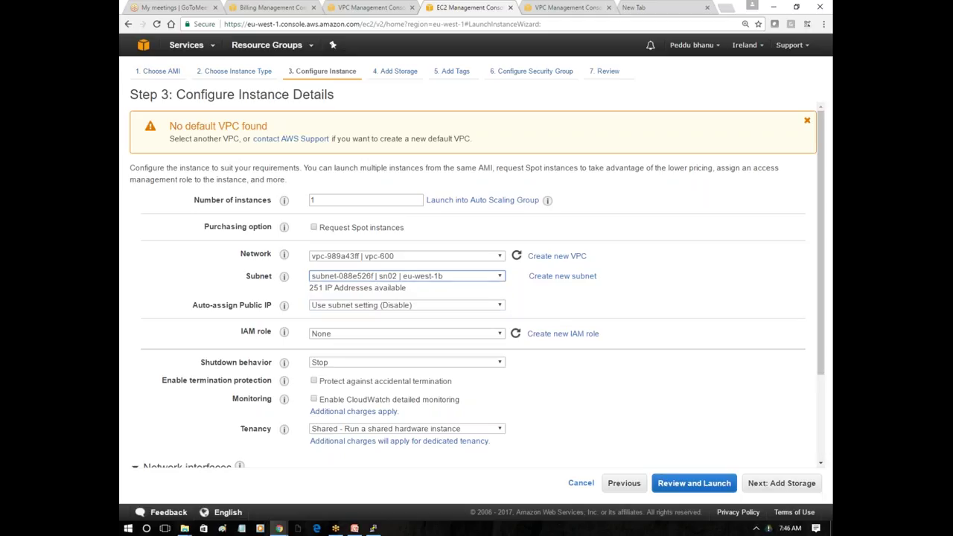
{"action": "left_click", "coordinate": [709, 485]}
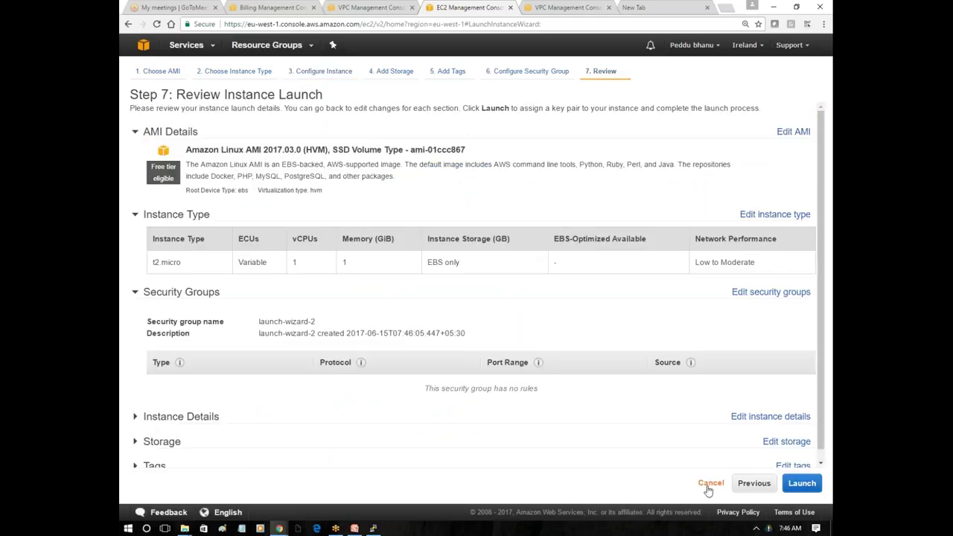
Launch the second instance with the existing class100 key pair, acknowledging access to its private key file, and show the instances list
{"action": "left_click", "coordinate": [800, 484]}
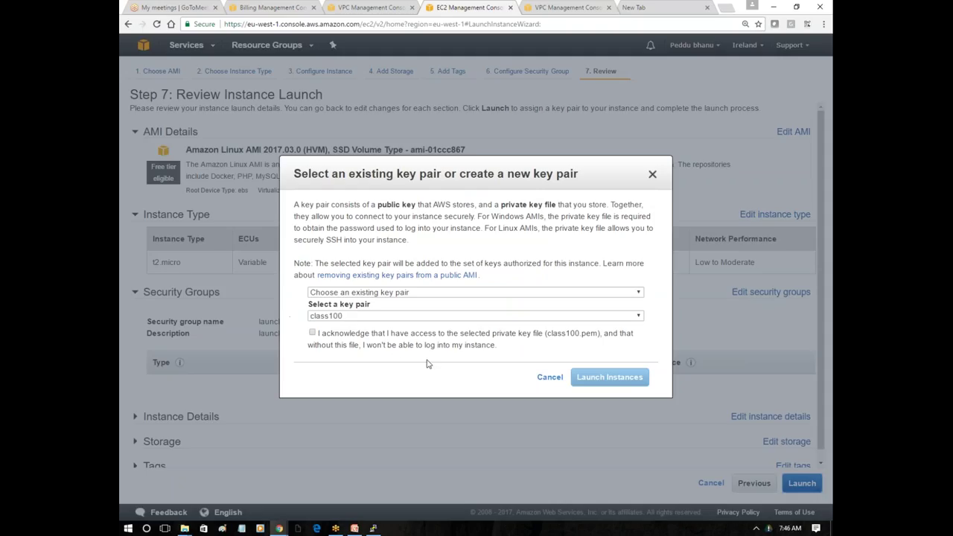
{"action": "left_click", "coordinate": [312, 333]}
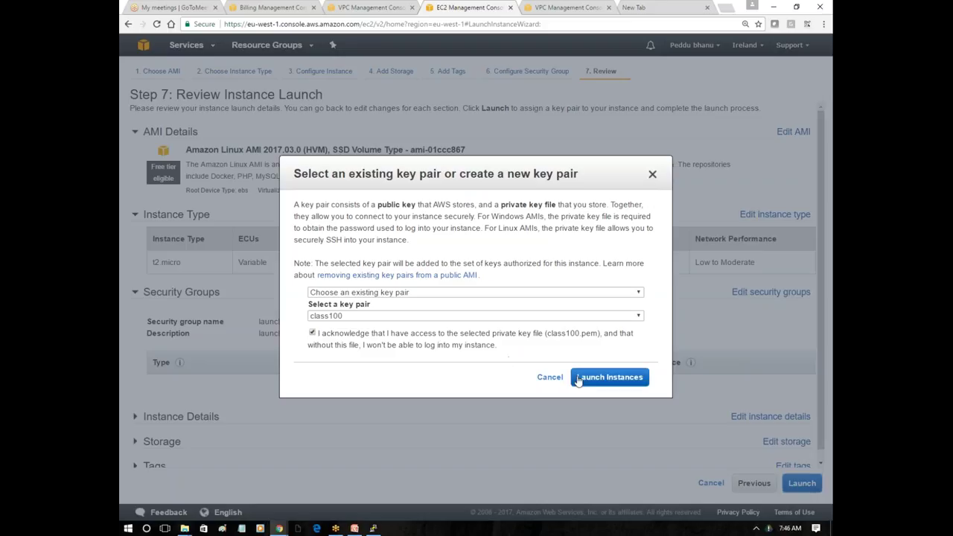
{"action": "left_click", "coordinate": [584, 377]}
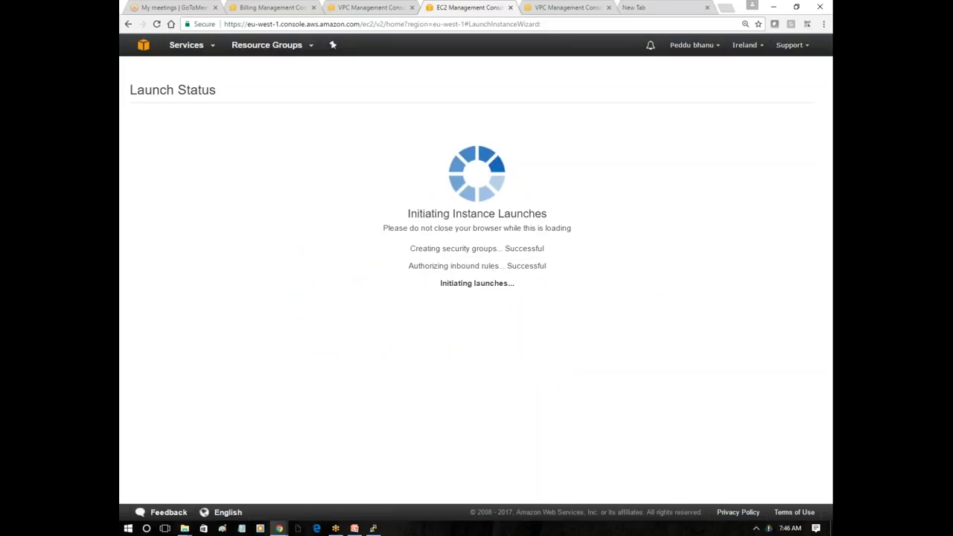
{"action": "left_click", "coordinate": [775, 453]}
Review the subnets of vpc-600 and the subnet associations of the external access route table in the VPC console
{"action": "key", "text": "ctrl+Tab"}
{"action": "left_click", "coordinate": [386, 6]}
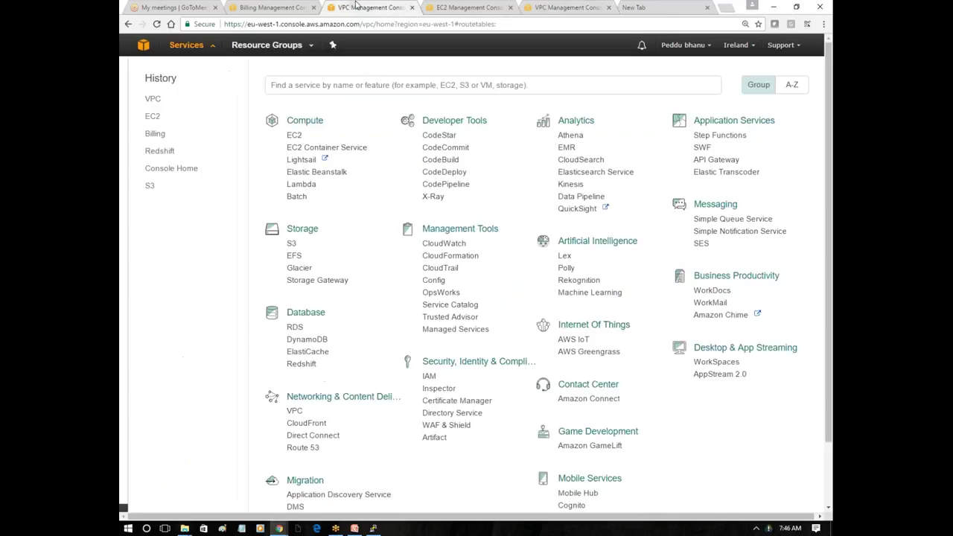
{"action": "left_click", "coordinate": [197, 47]}
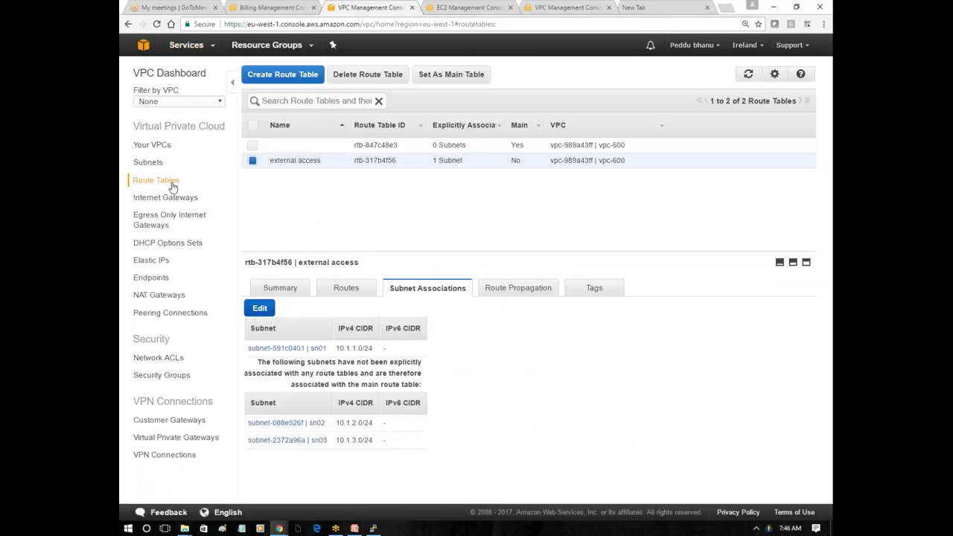
{"action": "left_click", "coordinate": [157, 163]}
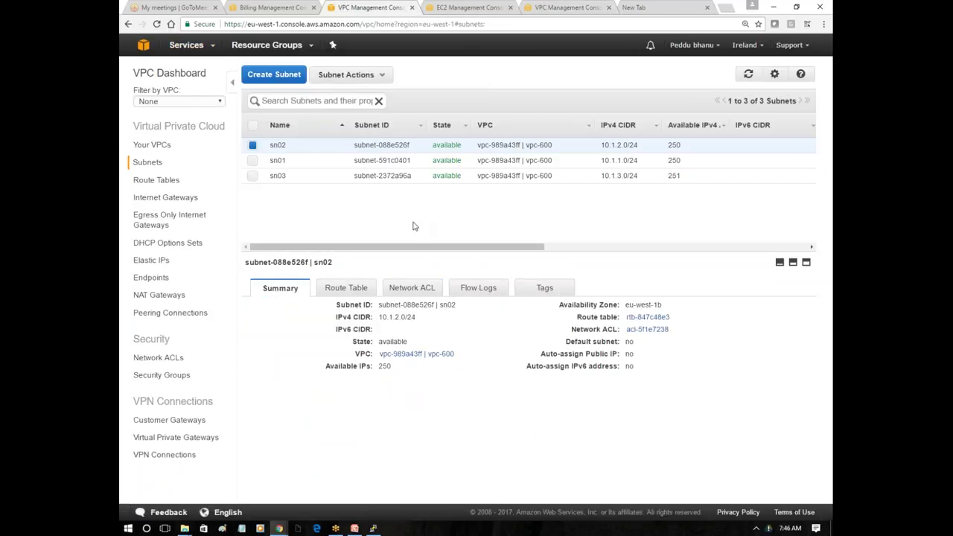
{"action": "key", "text": "alt+Tab"}
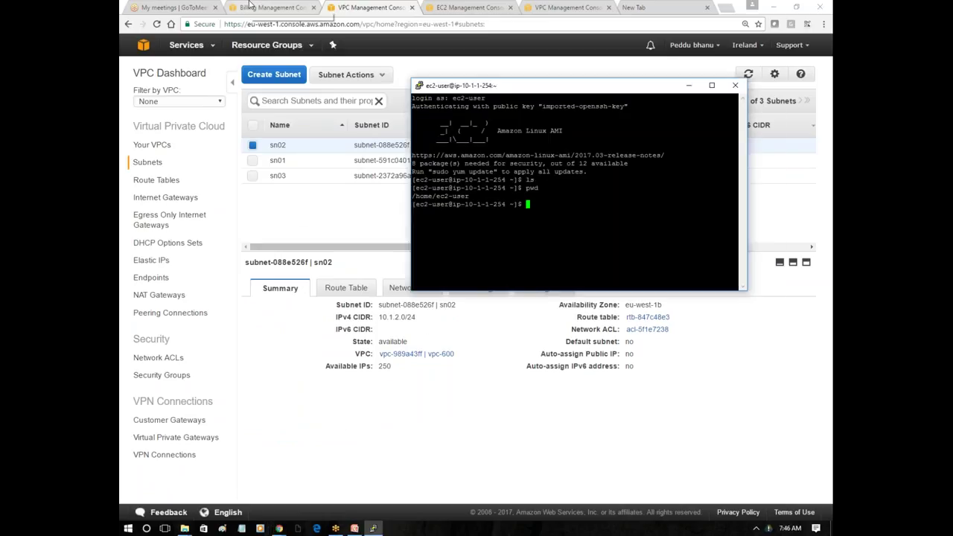
{"action": "left_click", "coordinate": [466, 8]}
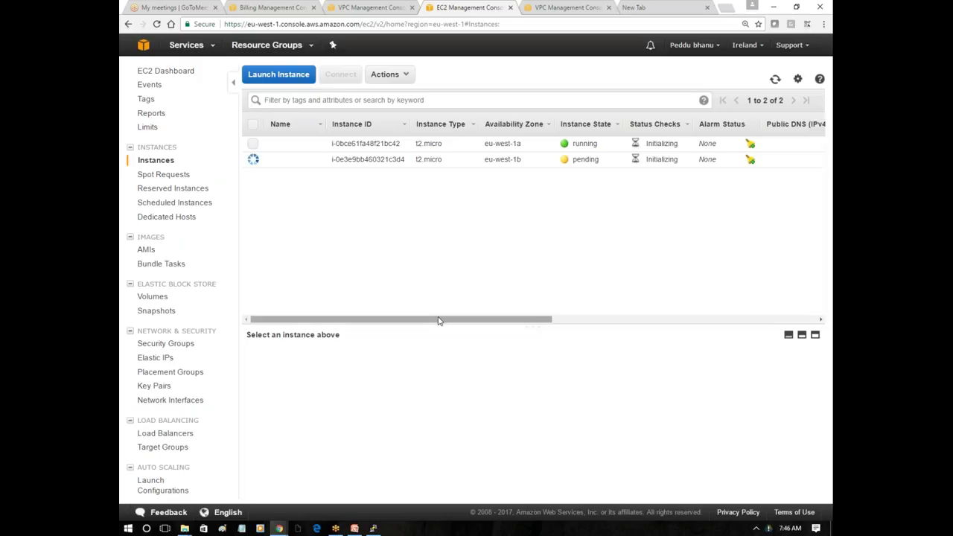
{"action": "left_click", "coordinate": [382, 6]}
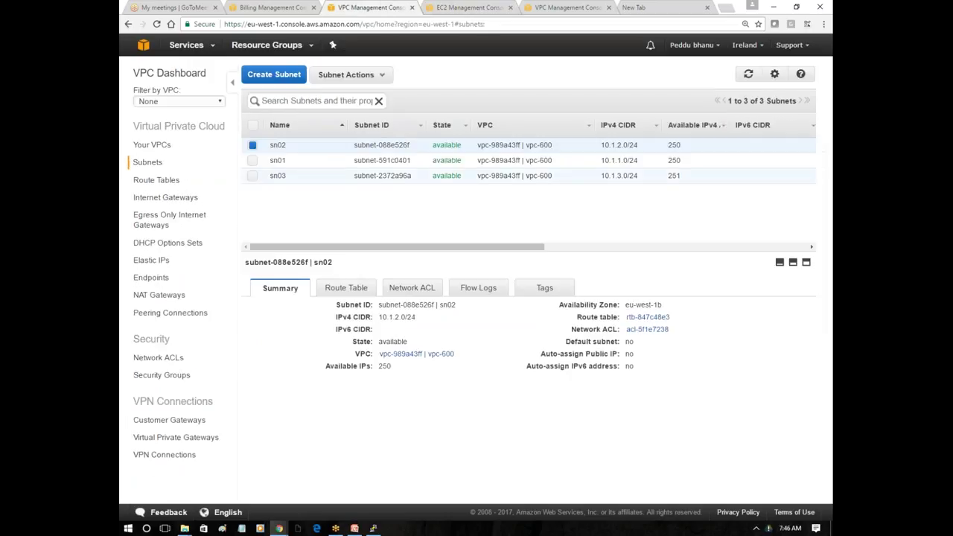
{"action": "left_click", "coordinate": [155, 180]}
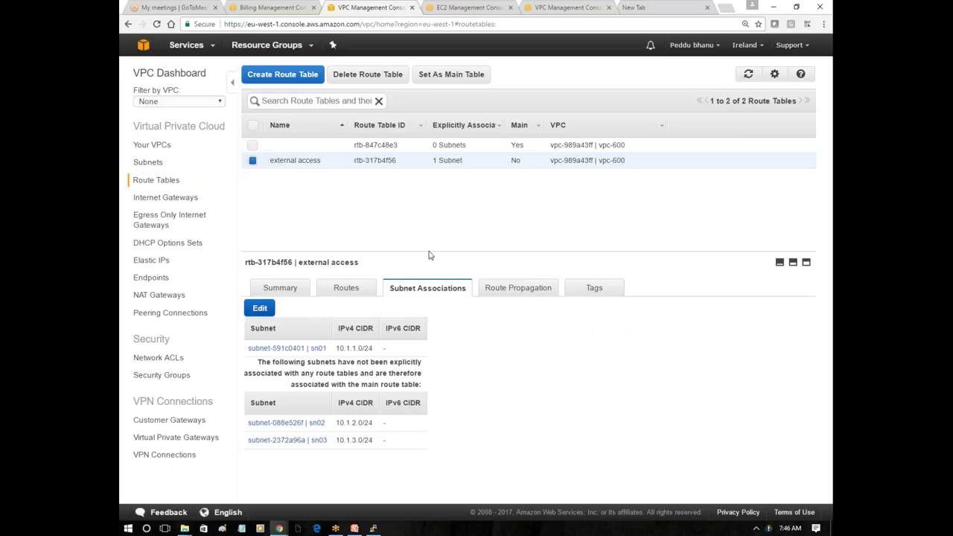
{"action": "scroll", "coordinate": [428, 254], "scroll_direction": "down", "scroll_amount": 1}
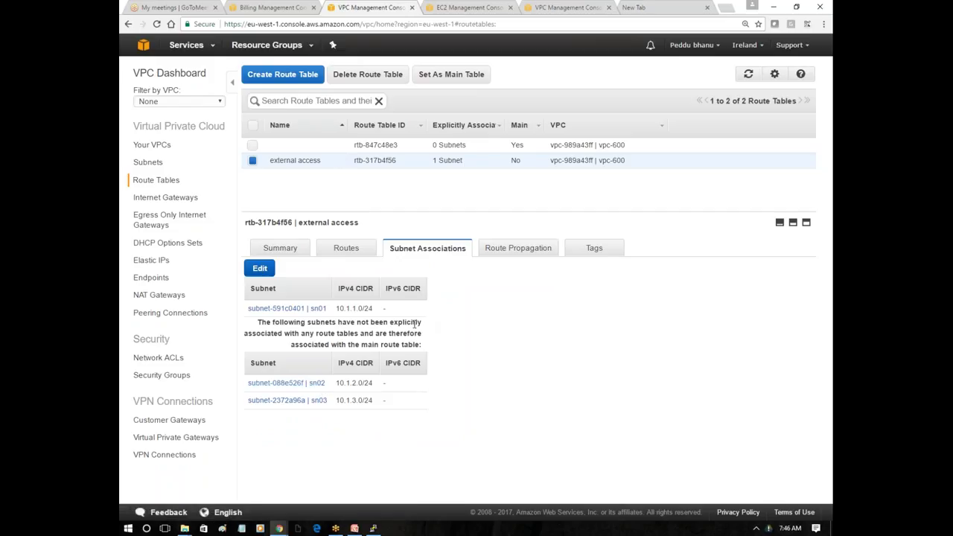
{"action": "left_click", "coordinate": [560, 6]}
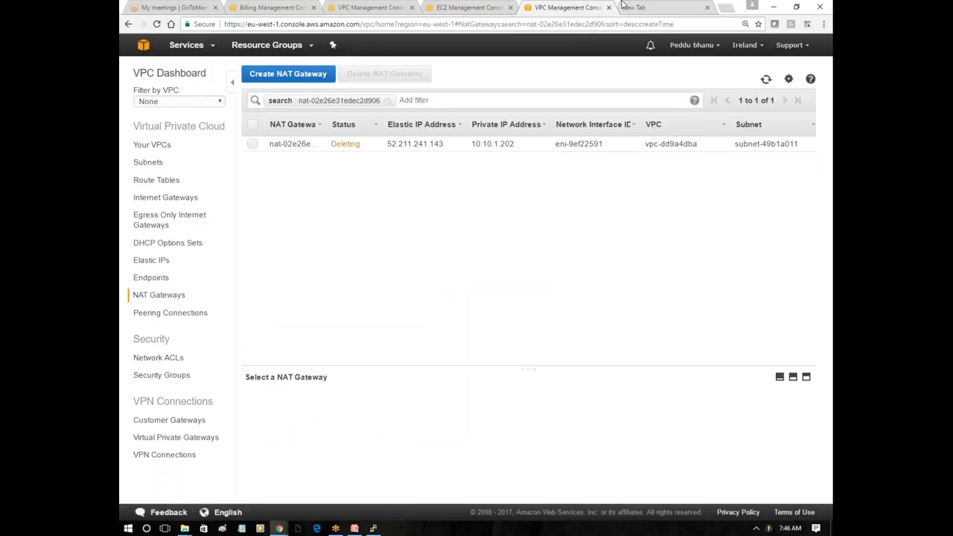
{"action": "left_click", "coordinate": [382, 9]}
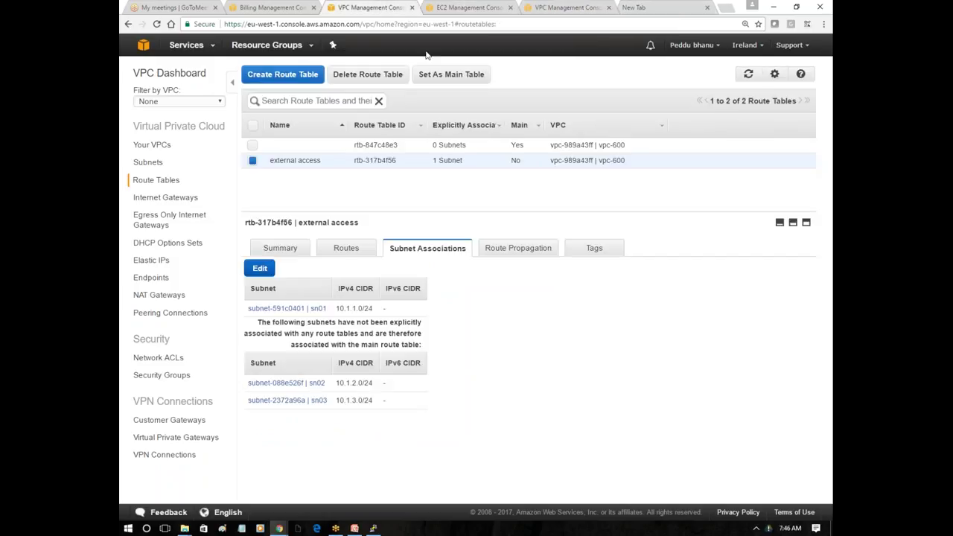
Compare the two EC2 instances and their availability zones with the route table's subnet associations
{"action": "left_click", "coordinate": [466, 8]}
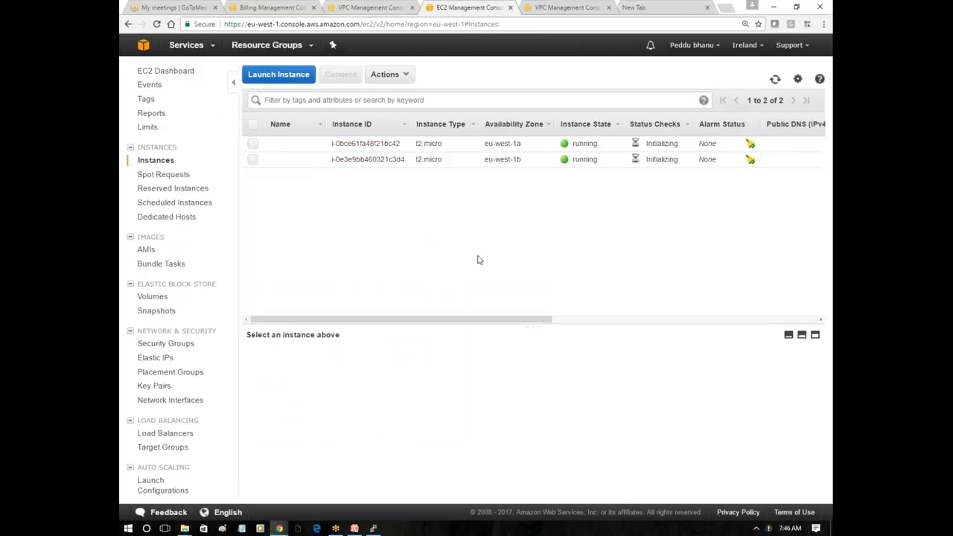
{"action": "left_click", "coordinate": [388, 11]}
{"action": "left_click", "coordinate": [465, 7]}
{"action": "left_click_drag", "start_coordinate": [547, 319], "coordinate": [263, 296]}
{"action": "left_click", "coordinate": [388, 8]}
{"action": "left_click", "coordinate": [444, 6]}
{"action": "left_click", "coordinate": [360, 7]}
{"action": "left_click", "coordinate": [450, 7]}
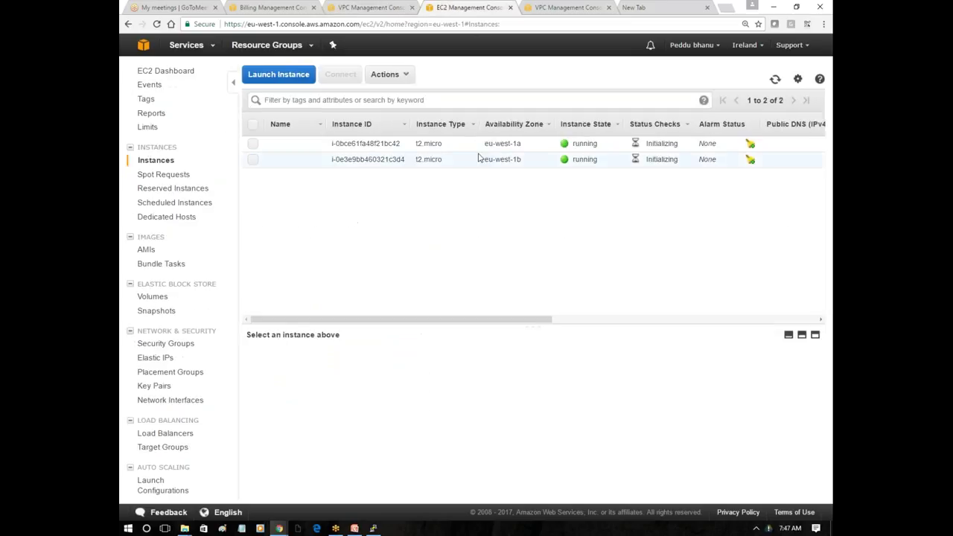
{"action": "left_click", "coordinate": [421, 161]}
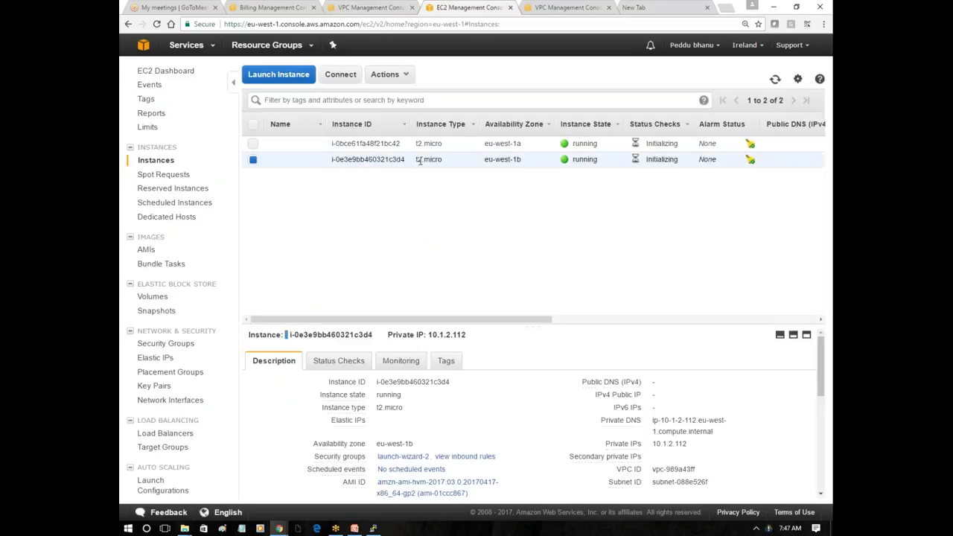
{"action": "left_click", "coordinate": [775, 81]}
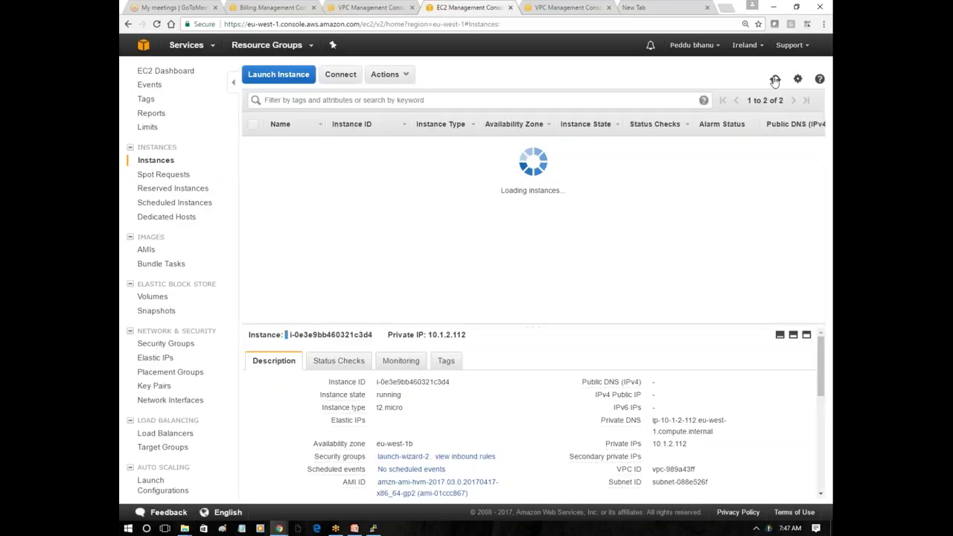
{"action": "left_click", "coordinate": [161, 359]}
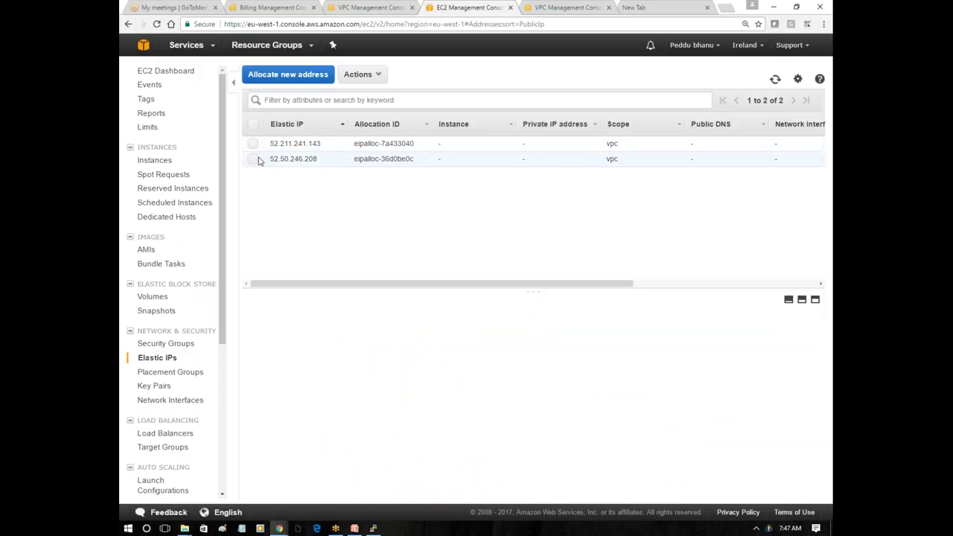
{"action": "left_click", "coordinate": [257, 159]}
{"action": "right_click", "coordinate": [272, 155]}
{"action": "left_click", "coordinate": [340, 181]}
{"action": "left_click", "coordinate": [324, 166]}
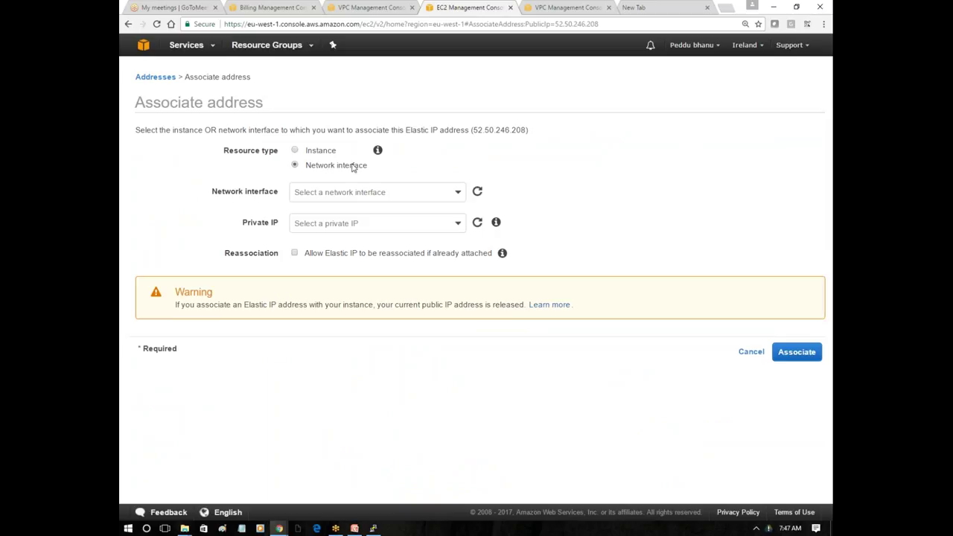
{"action": "left_click", "coordinate": [753, 351]}
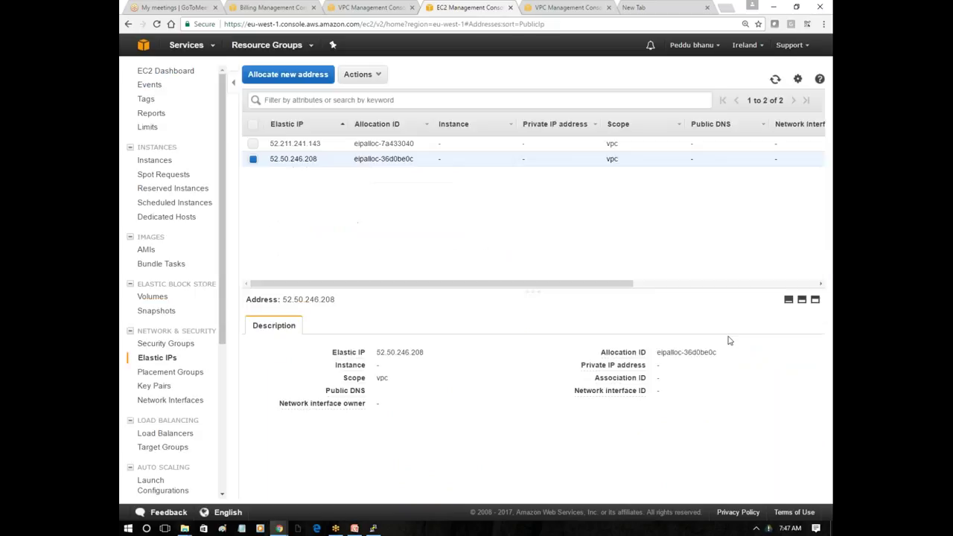
Set up another t2.micro instance from Amazon Linux AMI 2017.03.0 in vpc-600's subnet sn02, with Auto-assign Public IP enabled
{"action": "left_click", "coordinate": [154, 160]}
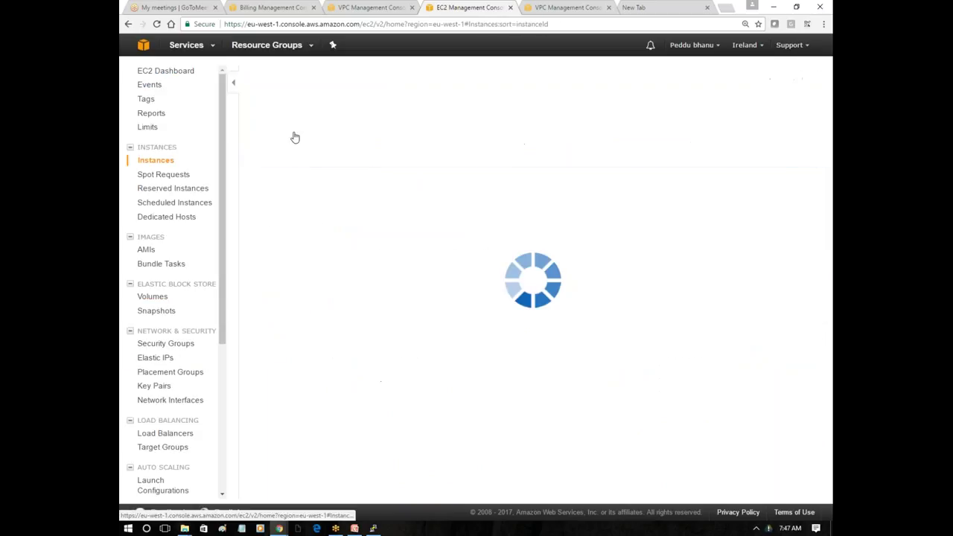
{"action": "left_click", "coordinate": [280, 74]}
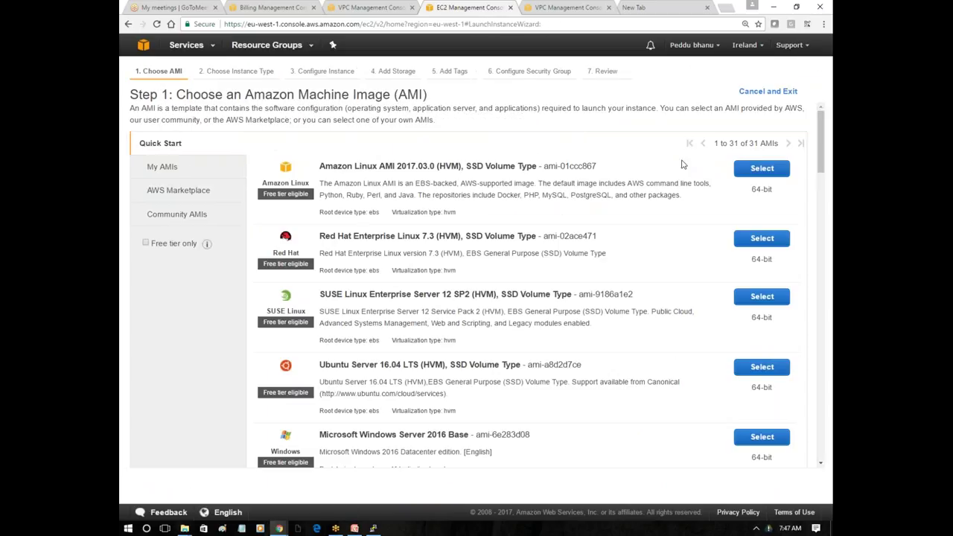
{"action": "left_click", "coordinate": [738, 167]}
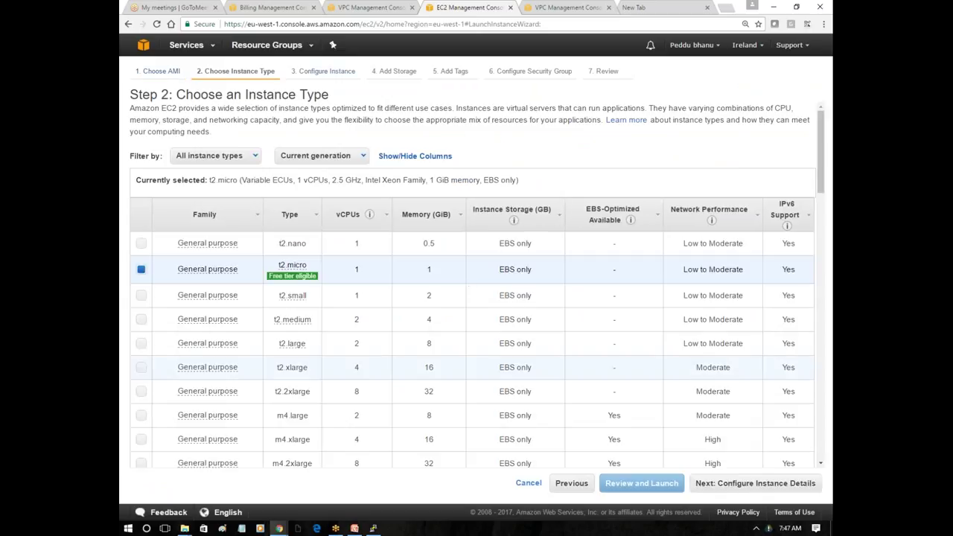
{"action": "left_click", "coordinate": [774, 484]}
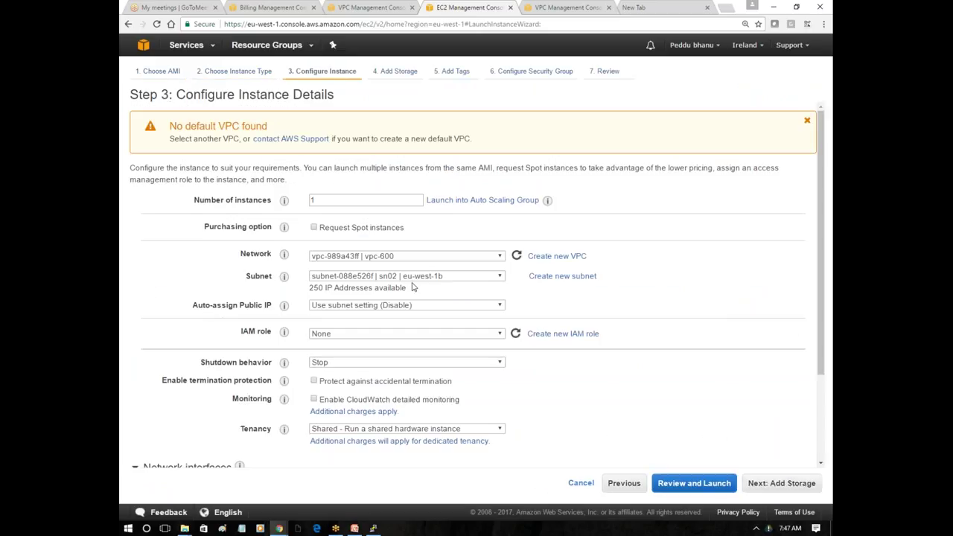
{"action": "left_click", "coordinate": [384, 306]}
{"action": "left_click", "coordinate": [331, 325]}
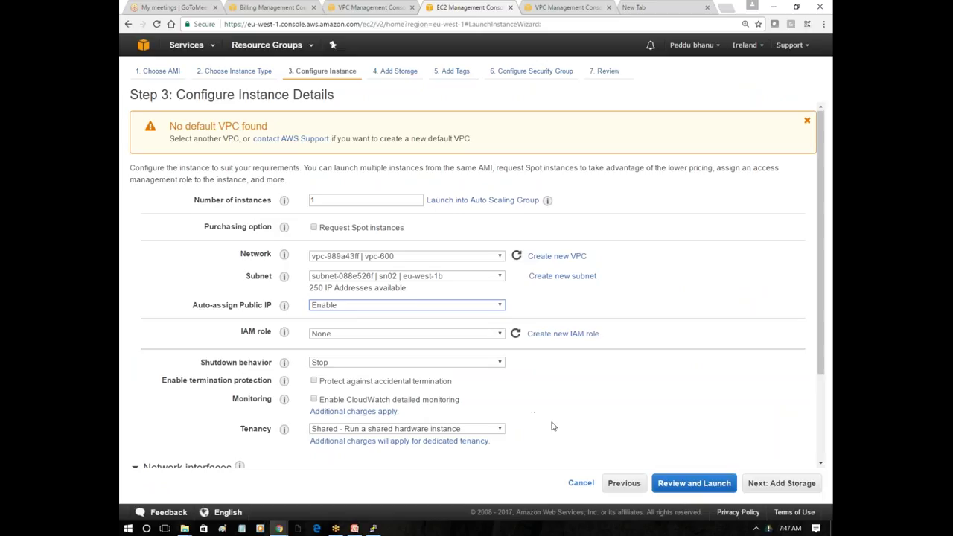
Launch the instance with the existing class100 key pair, acknowledging access to its private key file, and show the instances list
{"action": "left_click", "coordinate": [695, 484]}
{"action": "left_click", "coordinate": [801, 484]}
{"action": "left_click", "coordinate": [312, 333]}
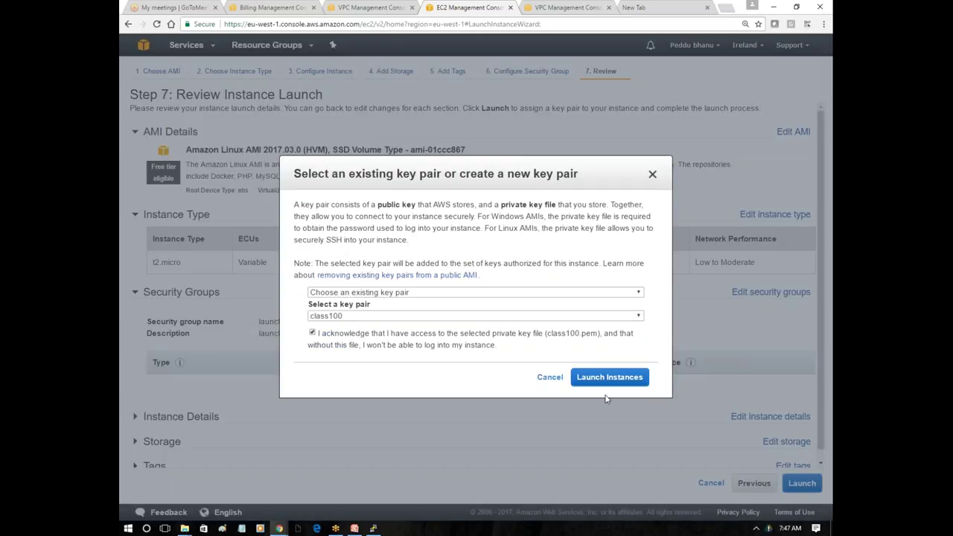
{"action": "left_click", "coordinate": [607, 377]}
{"action": "left_click", "coordinate": [377, 7]}
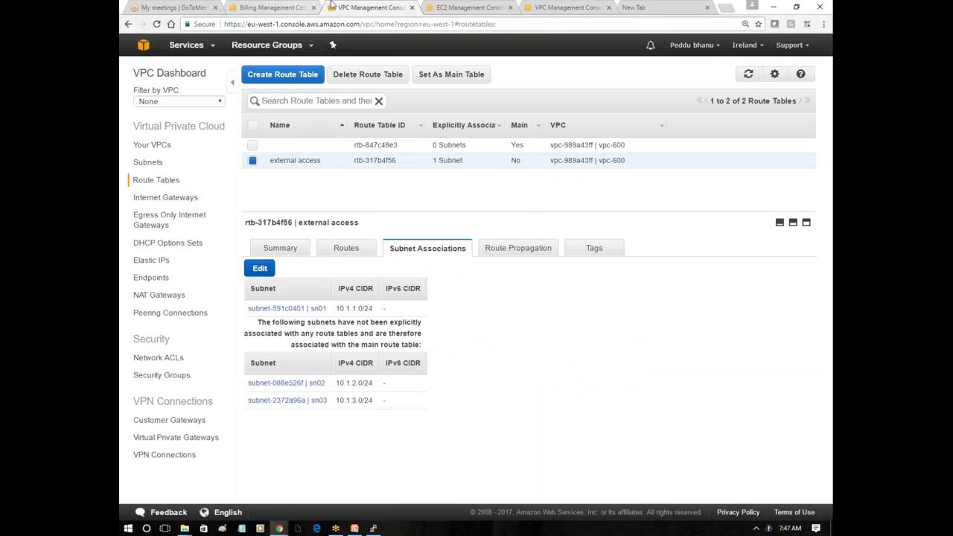
{"action": "left_click", "coordinate": [430, 8]}
{"action": "left_click", "coordinate": [367, 6]}
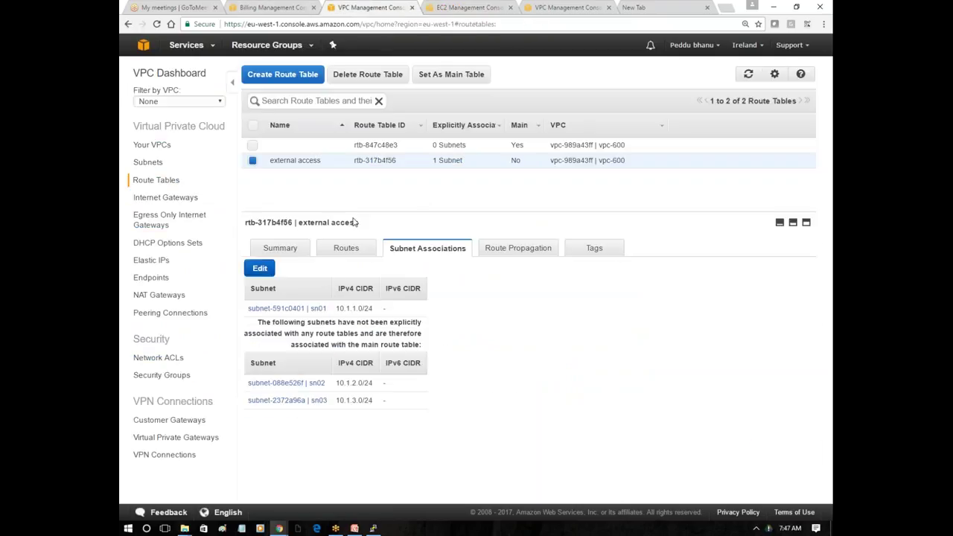
{"action": "left_click", "coordinate": [450, 9]}
{"action": "left_click", "coordinate": [791, 453]}
Release both unassociated Elastic IP addresses in the Ireland region
{"action": "left_click", "coordinate": [158, 359]}
{"action": "left_click", "coordinate": [254, 124]}
{"action": "right_click", "coordinate": [311, 142]}
{"action": "left_click", "coordinate": [335, 147]}
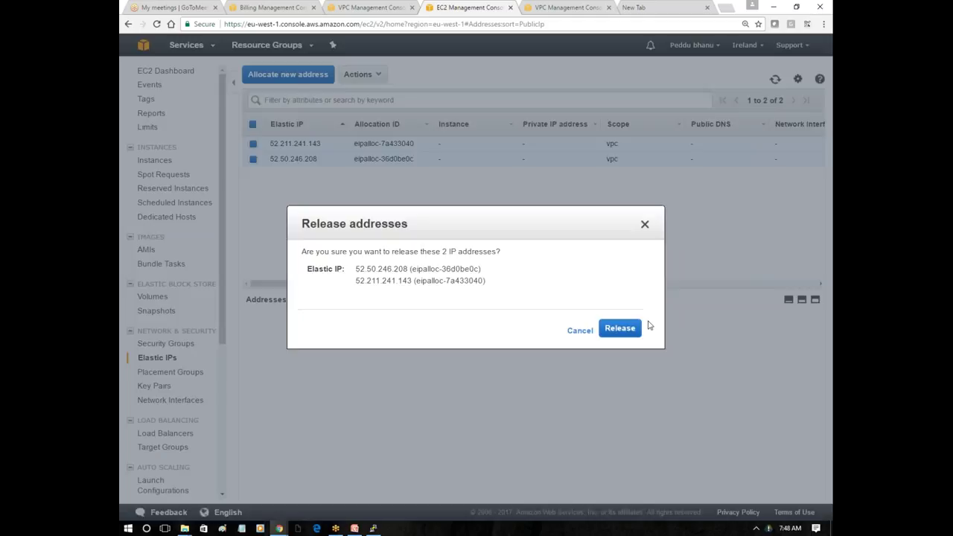
{"action": "left_click", "coordinate": [620, 330]}
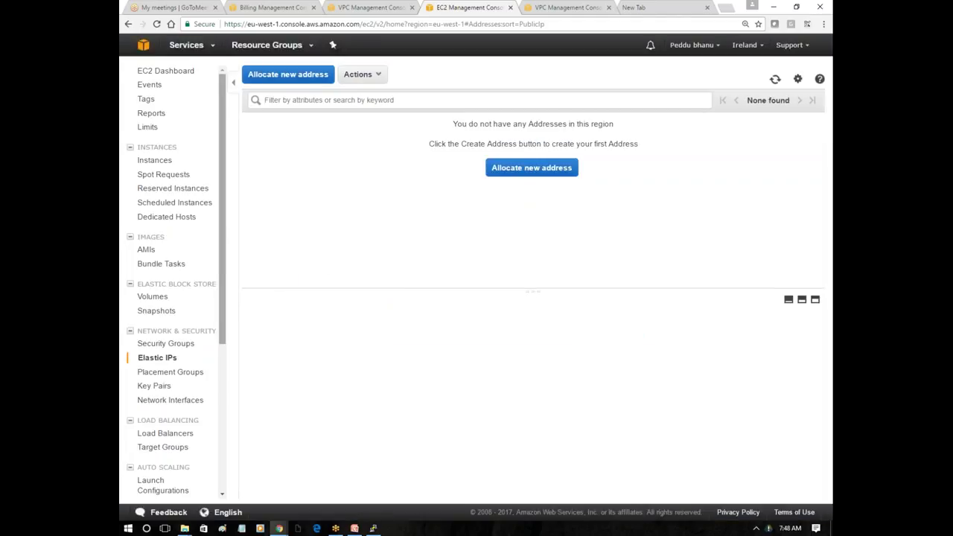
Terminate the earlier eu-west-1b instance that was launched without a public IP
{"action": "left_click", "coordinate": [155, 160]}
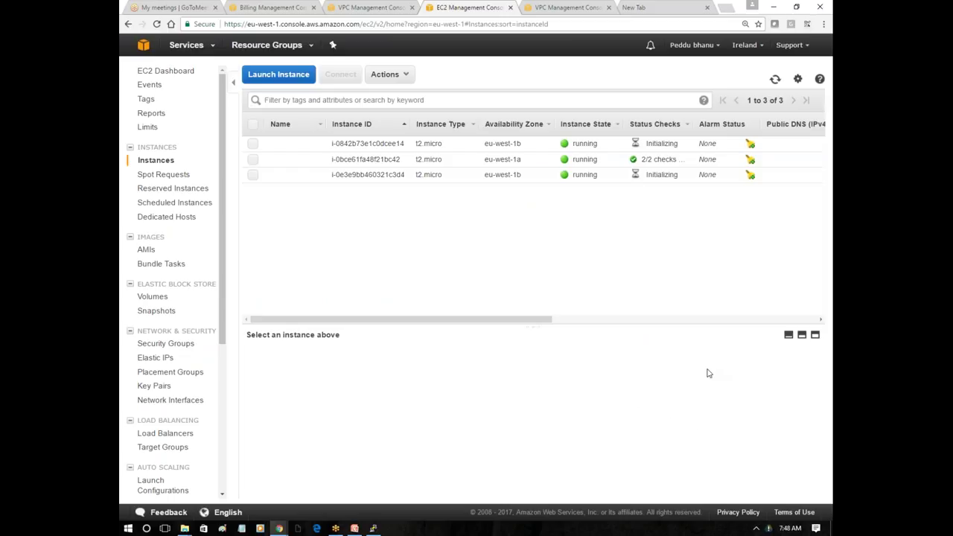
{"action": "left_click", "coordinate": [375, 173]}
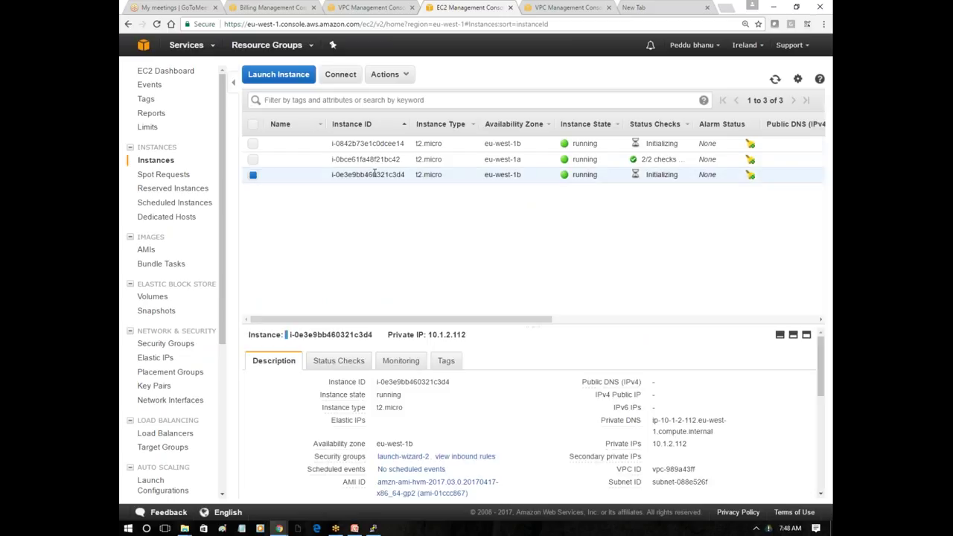
{"action": "left_click", "coordinate": [377, 143]}
{"action": "left_click", "coordinate": [389, 161]}
{"action": "left_click", "coordinate": [387, 176]}
{"action": "left_click", "coordinate": [398, 79]}
{"action": "mouse_move", "coordinate": [428, 137]}
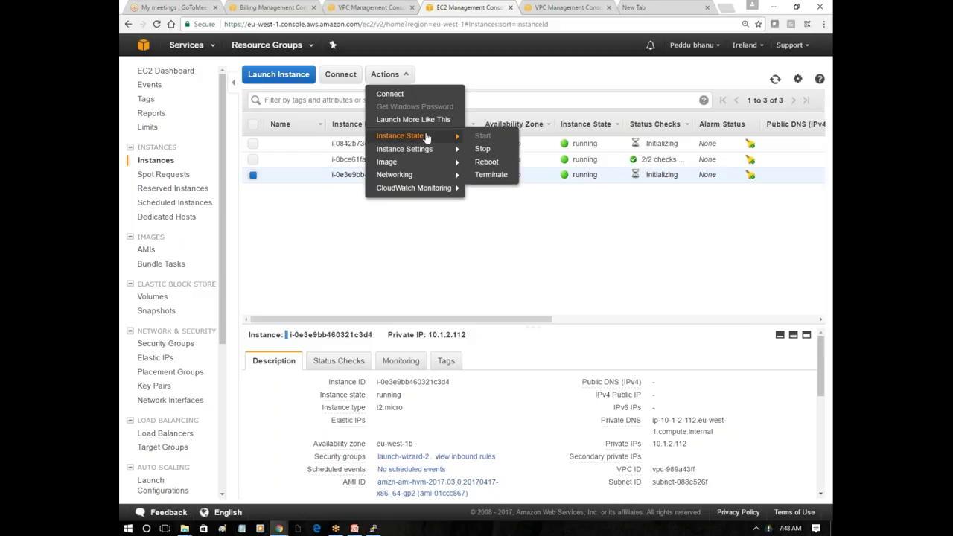
{"action": "left_click", "coordinate": [491, 175]}
{"action": "left_click", "coordinate": [633, 354]}
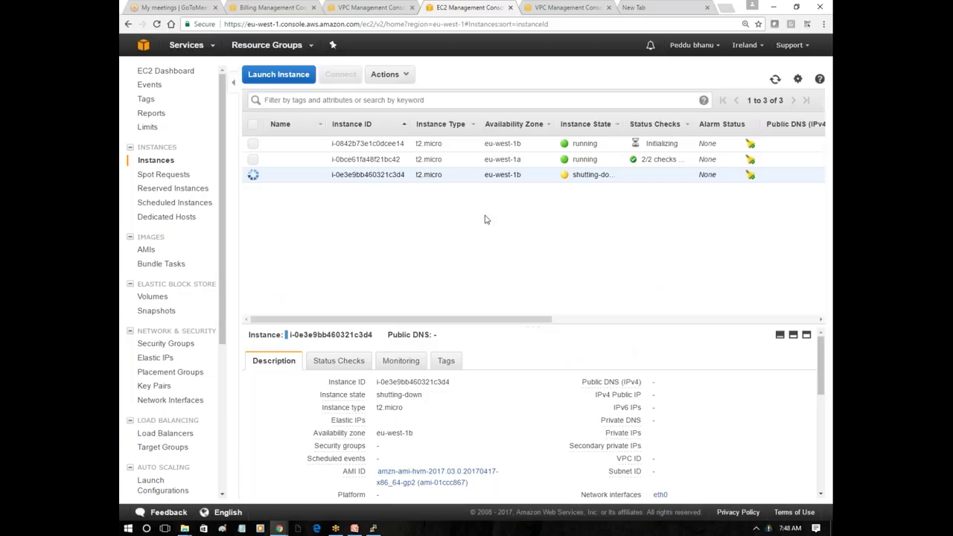
Enlarge the details of the eu-west-1a instance and examine its public IP, private IP and VPC information
{"action": "left_click", "coordinate": [452, 164]}
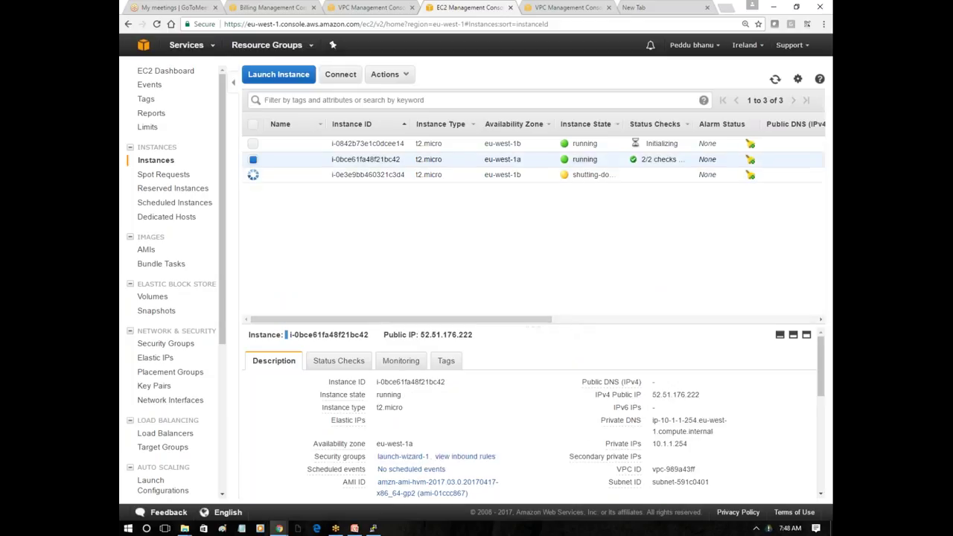
{"action": "left_click_drag", "start_coordinate": [618, 326], "coordinate": [573, 199]}
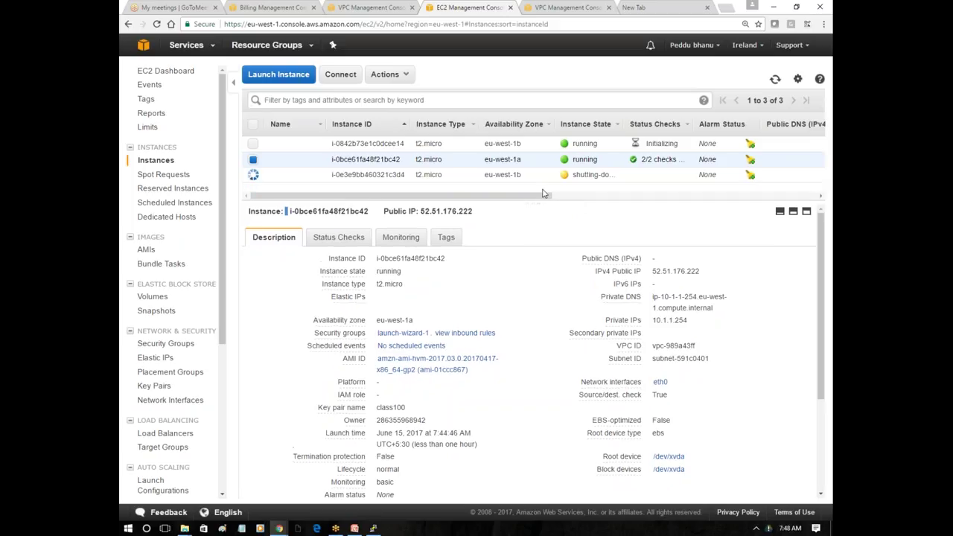
{"action": "left_click", "coordinate": [517, 144]}
{"action": "left_click", "coordinate": [515, 159]}
{"action": "left_click_drag", "start_coordinate": [653, 359], "coordinate": [321, 257]}
{"action": "left_click", "coordinate": [548, 351]}
{"action": "mouse_move", "coordinate": [626, 271]}
{"action": "double_click", "coordinate": [669, 320]}
{"action": "left_click", "coordinate": [660, 334]}
{"action": "left_click_drag", "start_coordinate": [655, 320], "coordinate": [694, 321]}
{"action": "mouse_move", "coordinate": [629, 345]}
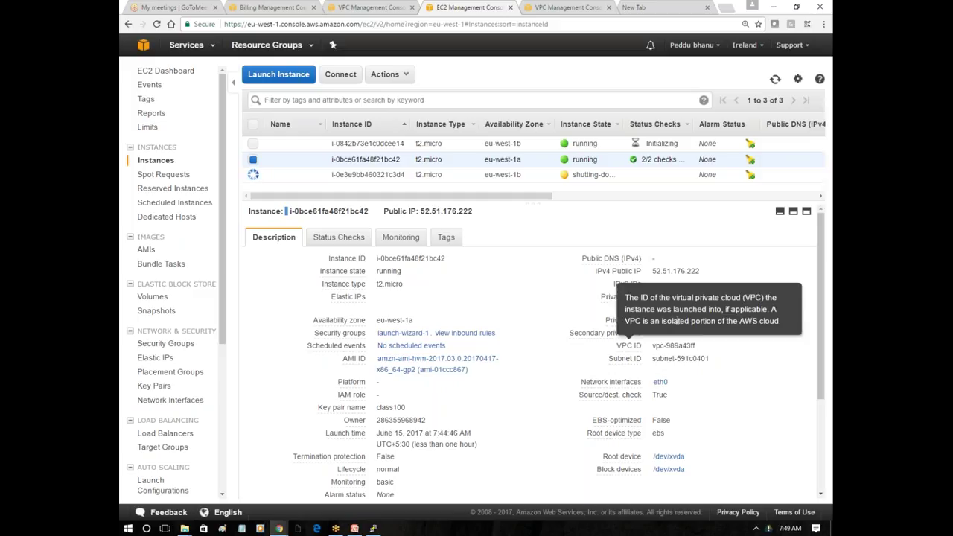
{"action": "left_click_drag", "start_coordinate": [653, 320], "coordinate": [694, 322]}
{"action": "left_click", "coordinate": [667, 323]}
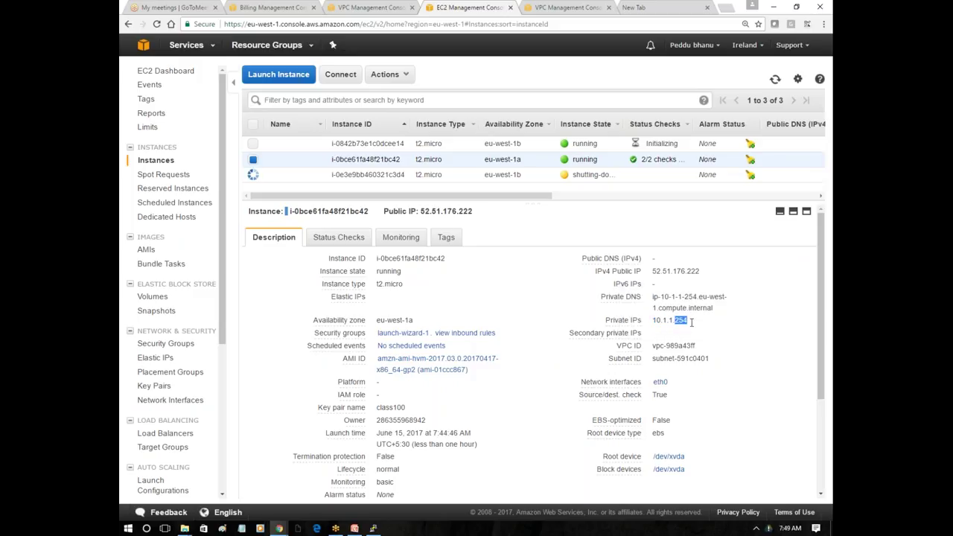
Examine the private IP address of the running eu-west-1b instance, paying attention to the part that identifies its subnet
{"action": "left_click", "coordinate": [566, 146]}
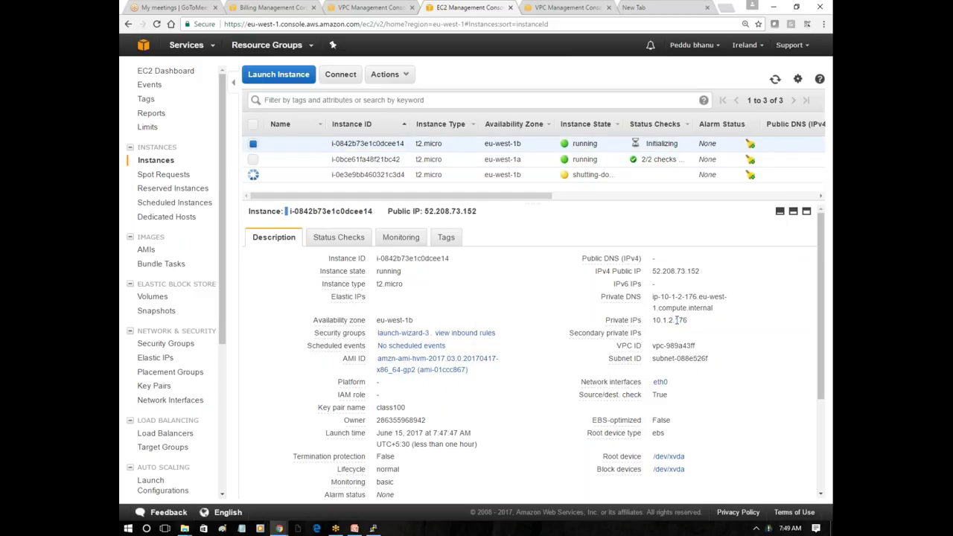
{"action": "left_click_drag", "start_coordinate": [687, 321], "coordinate": [663, 320]}
{"action": "left_click", "coordinate": [663, 320]}
{"action": "double_click", "coordinate": [676, 322]}
{"action": "double_click", "coordinate": [686, 318]}
{"action": "left_click", "coordinate": [687, 318]}
{"action": "left_click_drag", "start_coordinate": [673, 320], "coordinate": [658, 323]}
{"action": "left_click", "coordinate": [672, 320]}
Check the IPv4 CIDR of subnet sn02 in the VPC console against the eu-west-1b instance's private IP
{"action": "left_click", "coordinate": [370, 7]}
{"action": "left_click", "coordinate": [147, 163]}
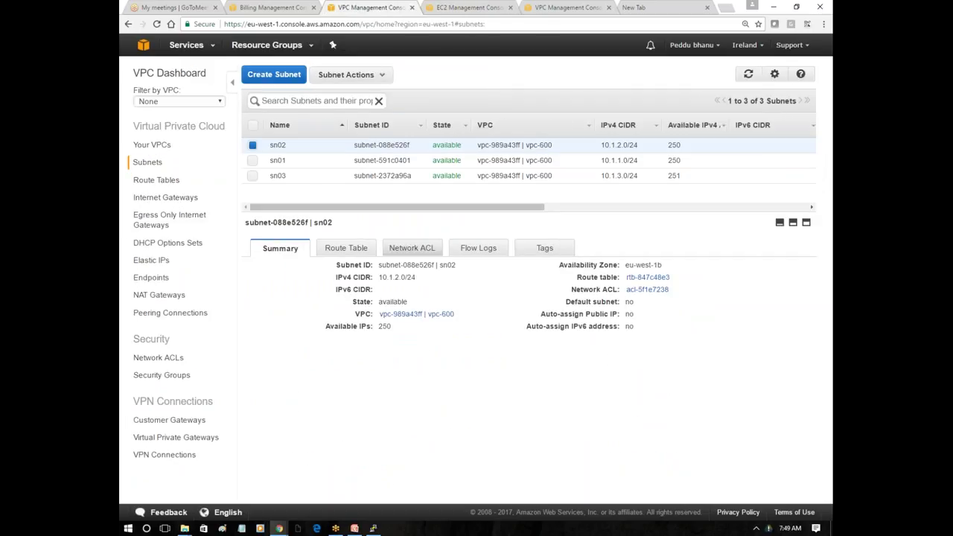
{"action": "left_click", "coordinate": [343, 145]}
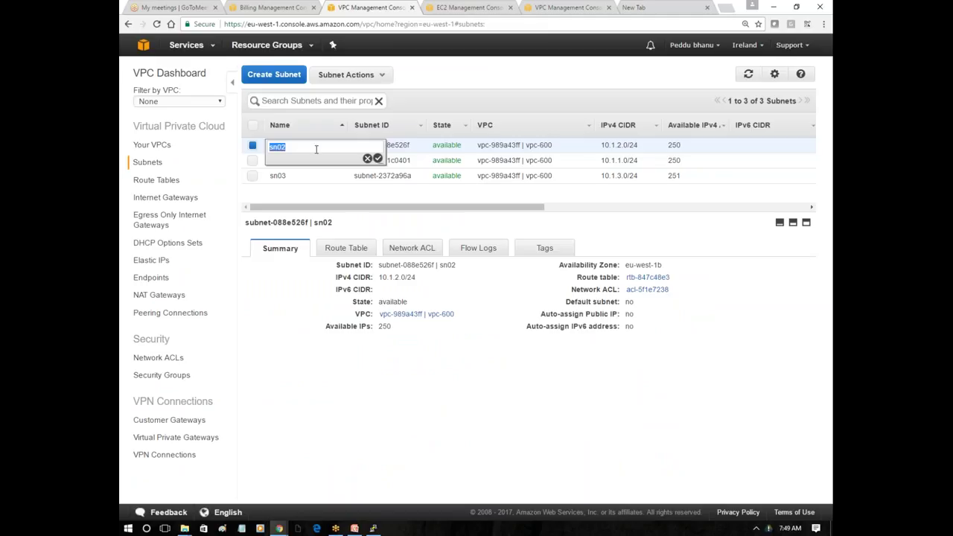
{"action": "left_click", "coordinate": [422, 204]}
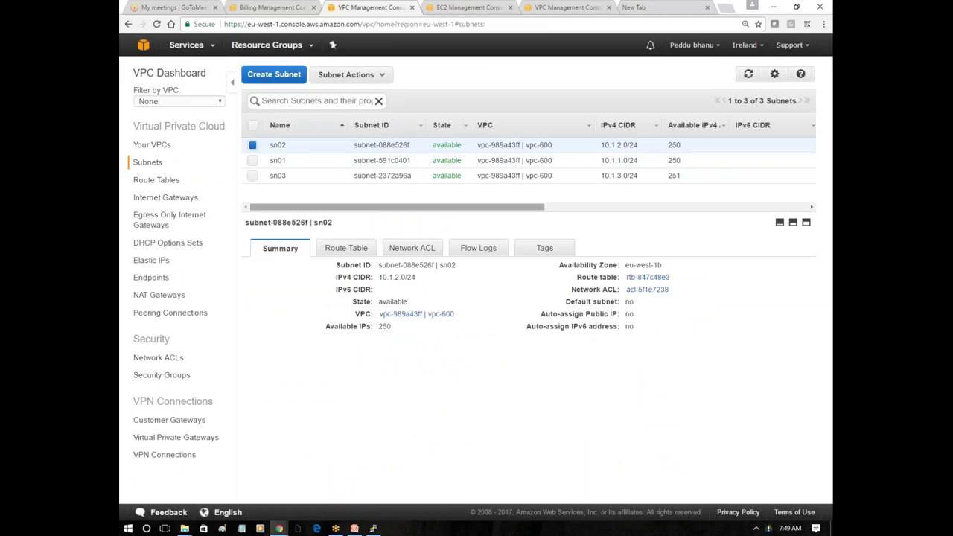
{"action": "left_click_drag", "start_coordinate": [409, 277], "coordinate": [388, 280]}
{"action": "left_click", "coordinate": [417, 280]}
Compare the SSH session's host with the eu-west-1b instance's private IP and return to the subnets list
{"action": "key", "text": "alt+Tab"}
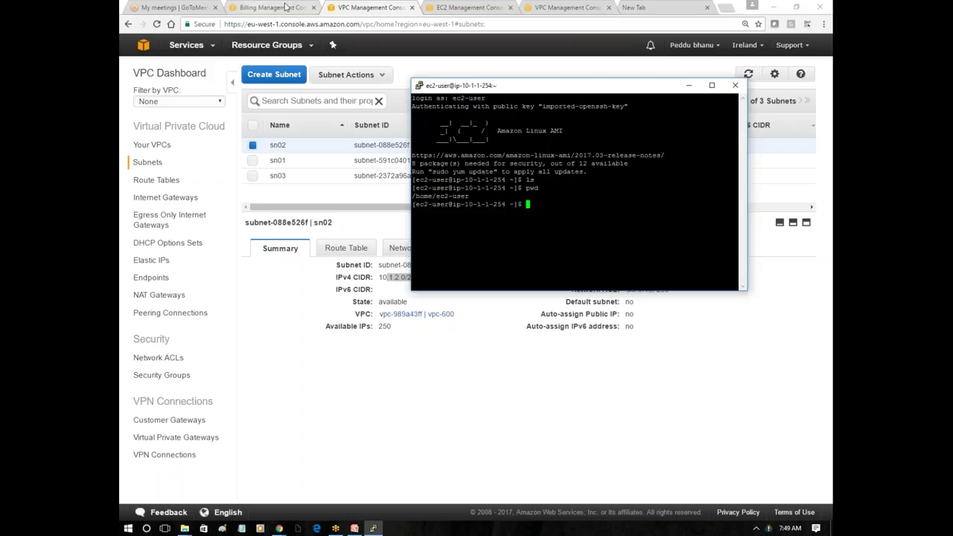
{"action": "left_click", "coordinate": [447, 9]}
{"action": "double_click", "coordinate": [674, 321]}
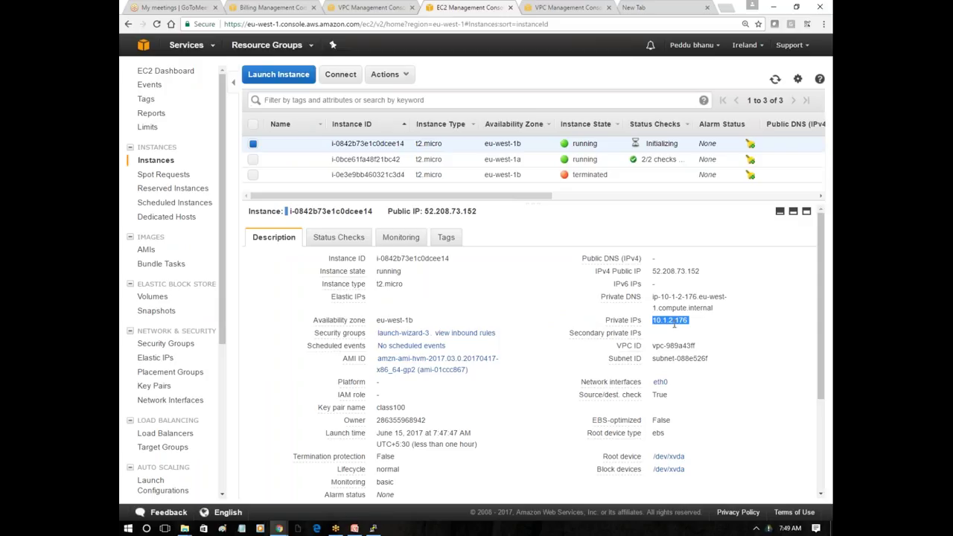
{"action": "key", "text": "alt+Tab"}
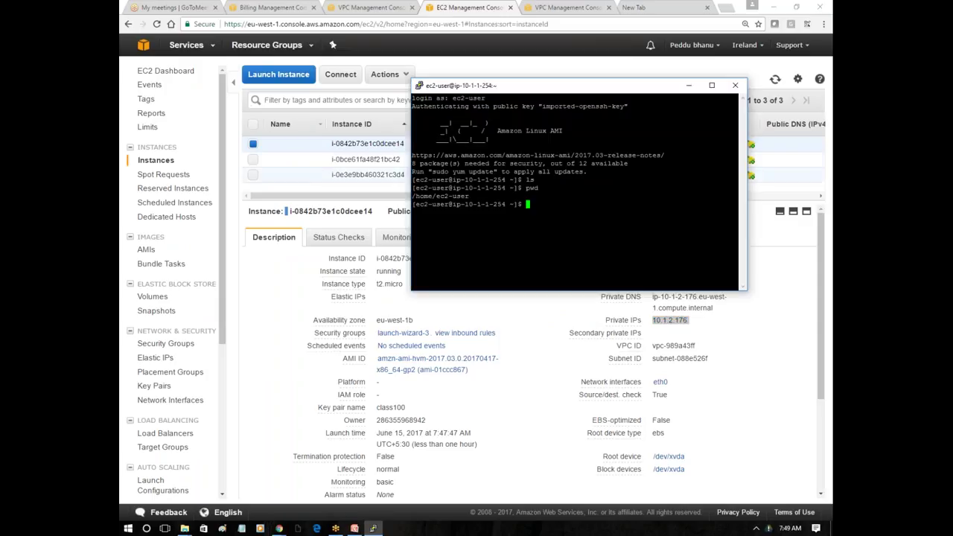
{"action": "left_click", "coordinate": [298, 149]}
{"action": "left_click", "coordinate": [372, 8]}
{"action": "left_click", "coordinate": [289, 6]}
{"action": "left_click", "coordinate": [429, 8]}
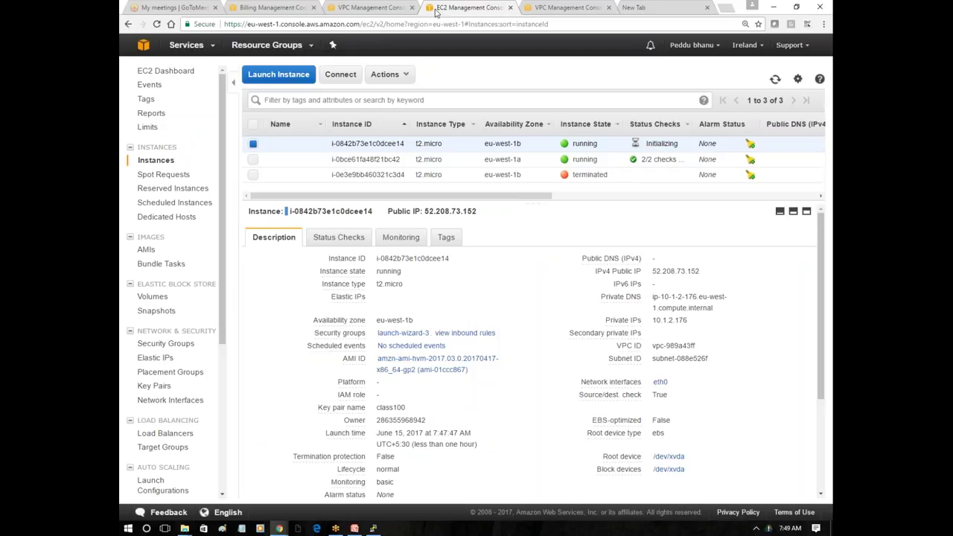
{"action": "left_click", "coordinate": [386, 9]}
Rename subnet sn01 as Database, leaving the name of sn02 as it is
{"action": "left_click", "coordinate": [341, 145]}
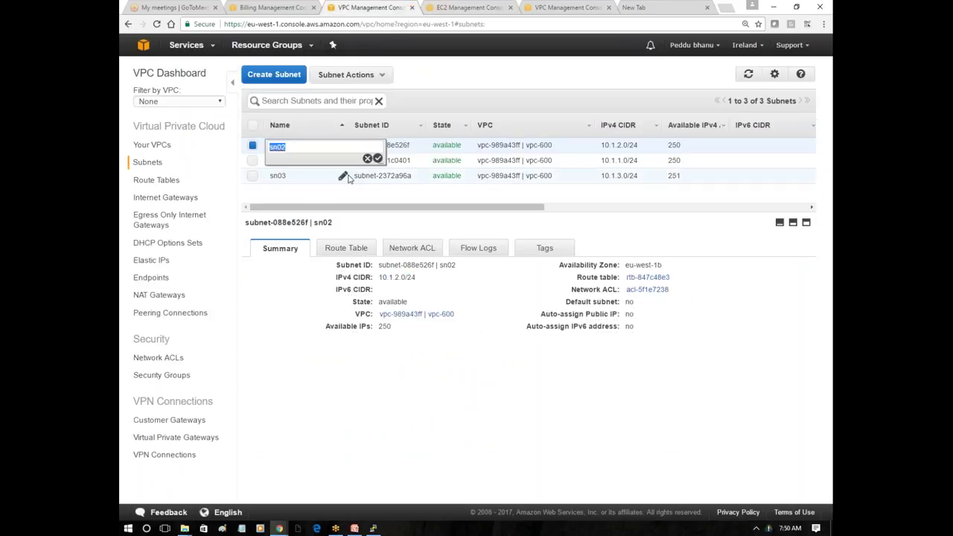
{"action": "left_click", "coordinate": [368, 158]}
{"action": "left_click", "coordinate": [319, 164]}
{"action": "left_click", "coordinate": [344, 161]}
{"action": "double_click", "coordinate": [328, 165]}
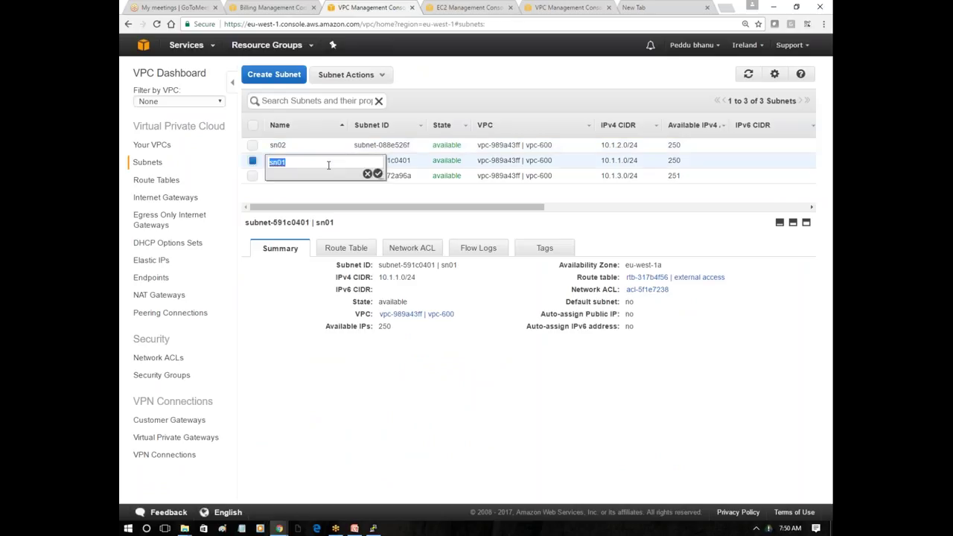
{"action": "type", "text": "Database"}
{"action": "key", "text": "Return"}
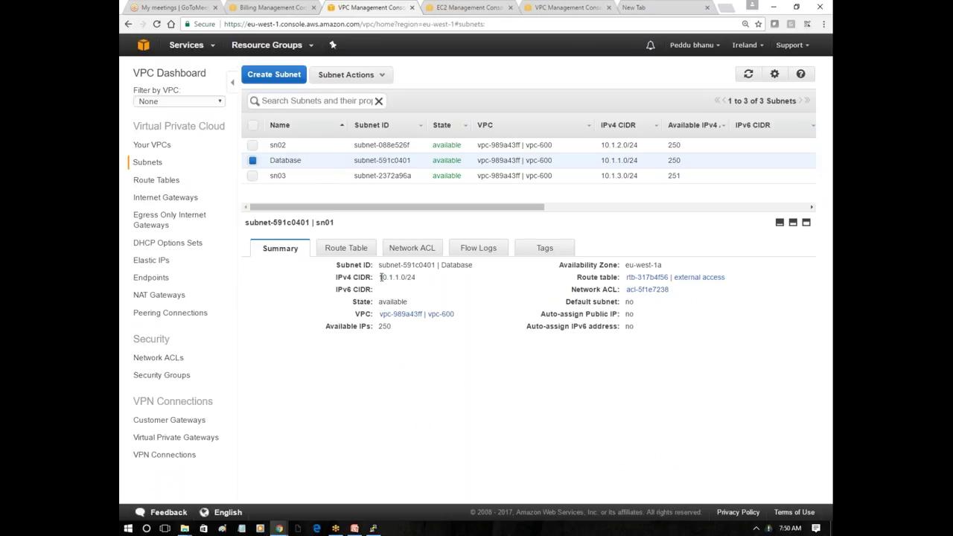
Examine the Database subnet's IPv4 CIDR and return to the EC2 instances list for comparison
{"action": "left_click_drag", "start_coordinate": [401, 277], "coordinate": [449, 274]}
{"action": "left_click", "coordinate": [415, 297]}
{"action": "triple_click", "coordinate": [409, 275]}
{"action": "left_click", "coordinate": [466, 7]}
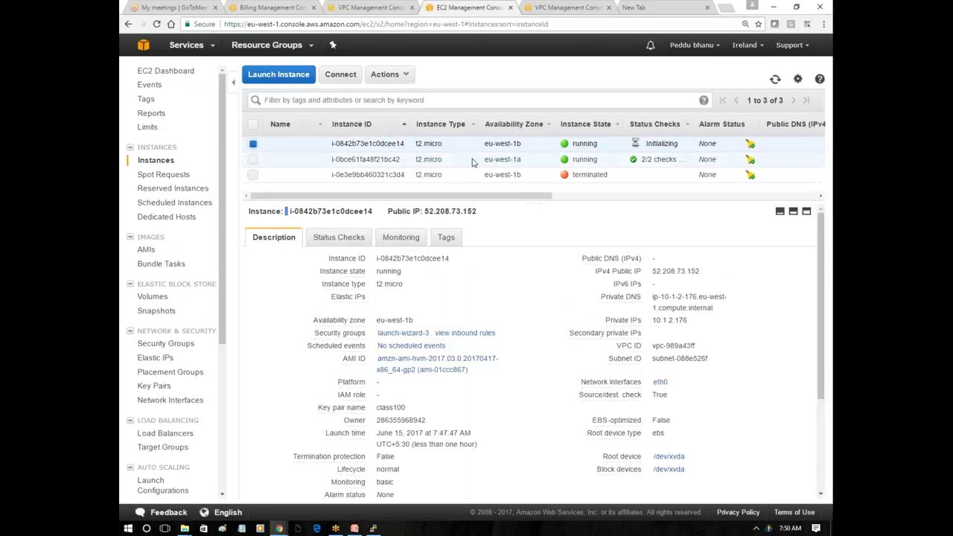
Check the private IP of the eu-west-1b instance in the EC2 instances list
{"action": "left_click", "coordinate": [447, 159]}
{"action": "left_click", "coordinate": [441, 143]}
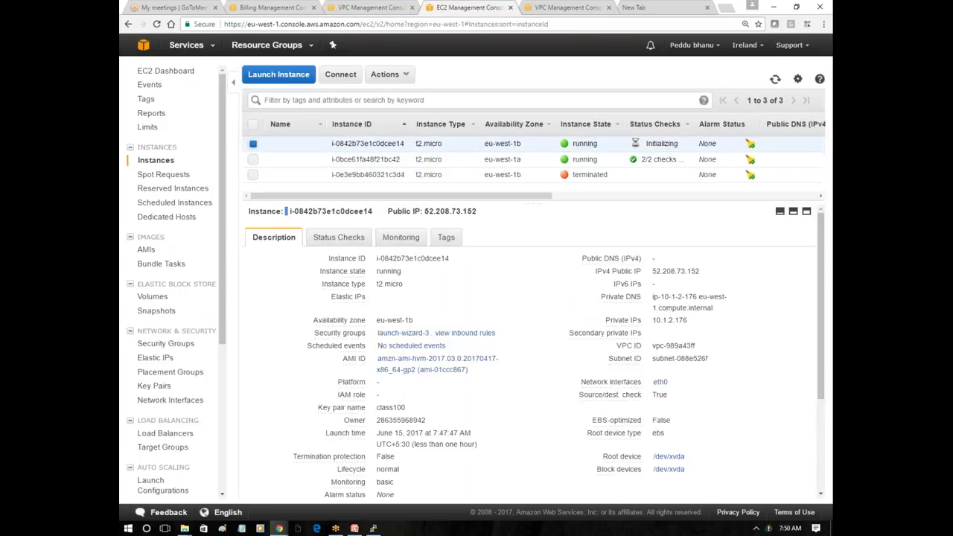
{"action": "double_click", "coordinate": [676, 321]}
{"action": "left_click", "coordinate": [675, 321]}
{"action": "double_click", "coordinate": [677, 320]}
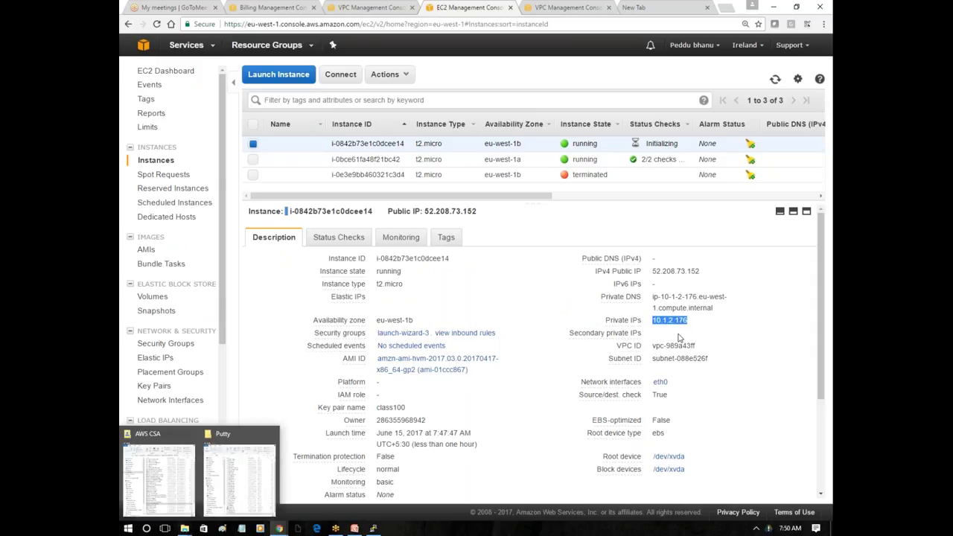
Copy the eu-west-1b instance's public IPv4 address and enter it in a new PuTTY configuration as host name 52.208.73.152
{"action": "double_click", "coordinate": [679, 271]}
{"action": "right_click", "coordinate": [691, 272]}
{"action": "left_click", "coordinate": [698, 274]}
{"action": "key", "text": "super+d"}
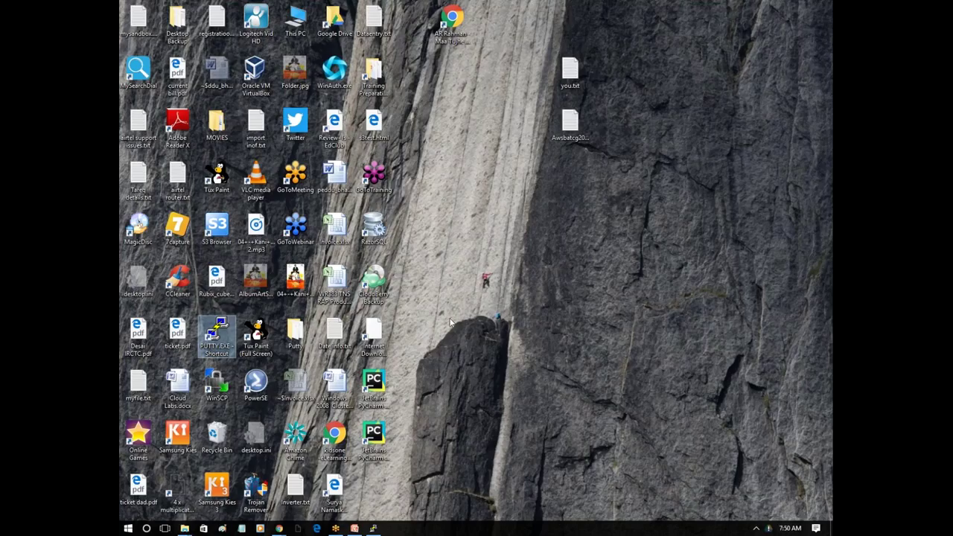
{"action": "double_click", "coordinate": [213, 341]}
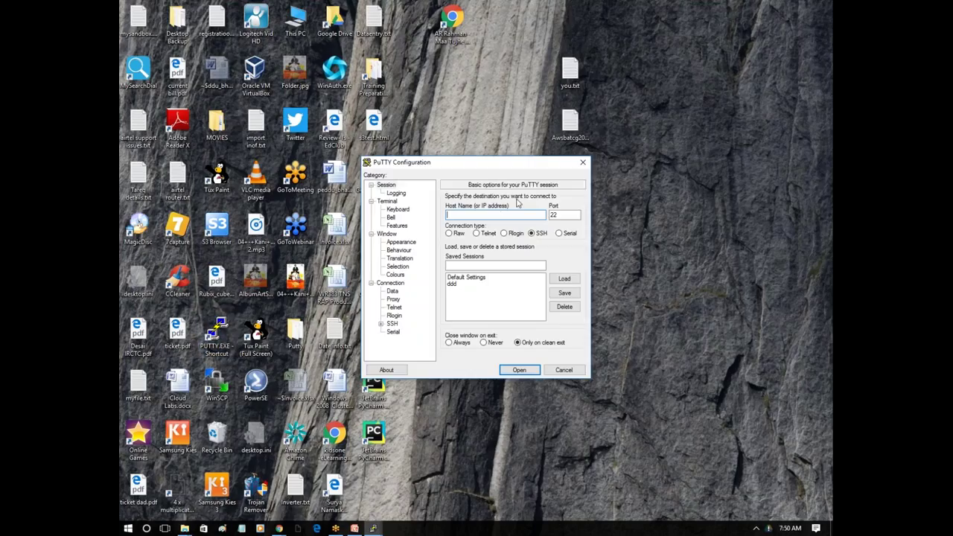
{"action": "key", "text": "ctrl+v"}
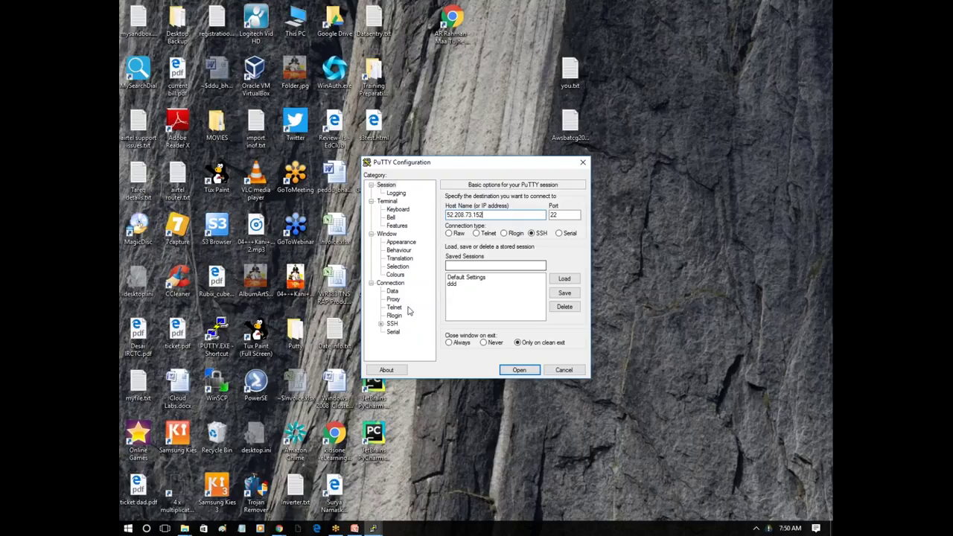
Set class100.ppk as the SSH authentication key, open the connection and move the terminal window clear of the desktop shortcuts
{"action": "left_click", "coordinate": [381, 325]}
{"action": "left_click", "coordinate": [403, 340]}
{"action": "left_click", "coordinate": [562, 292]}
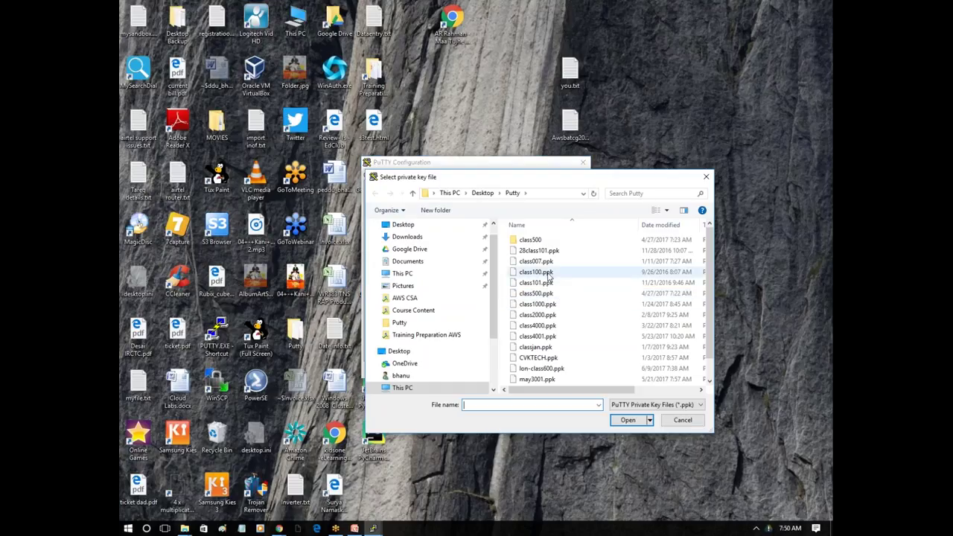
{"action": "double_click", "coordinate": [549, 273]}
{"action": "left_click", "coordinate": [516, 368]}
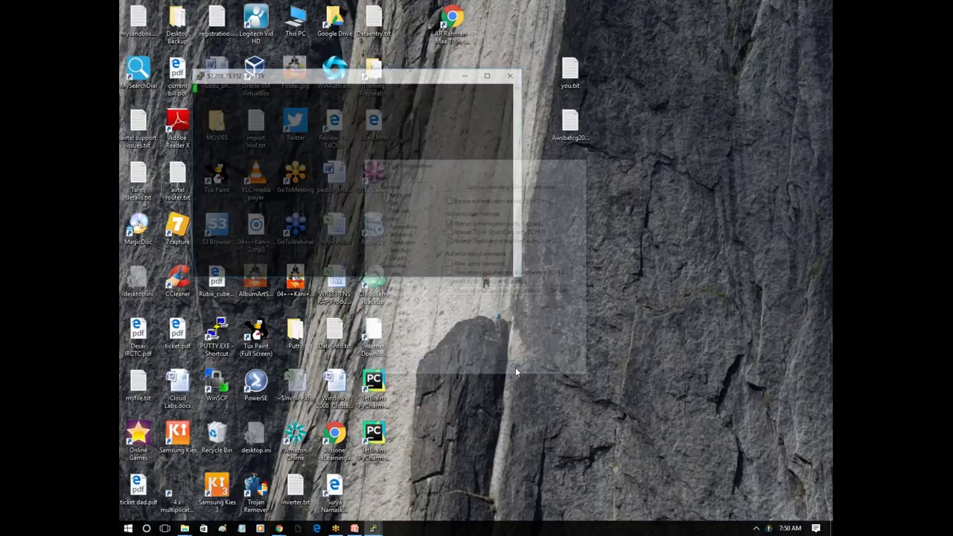
{"action": "left_click_drag", "start_coordinate": [389, 79], "coordinate": [534, 113]}
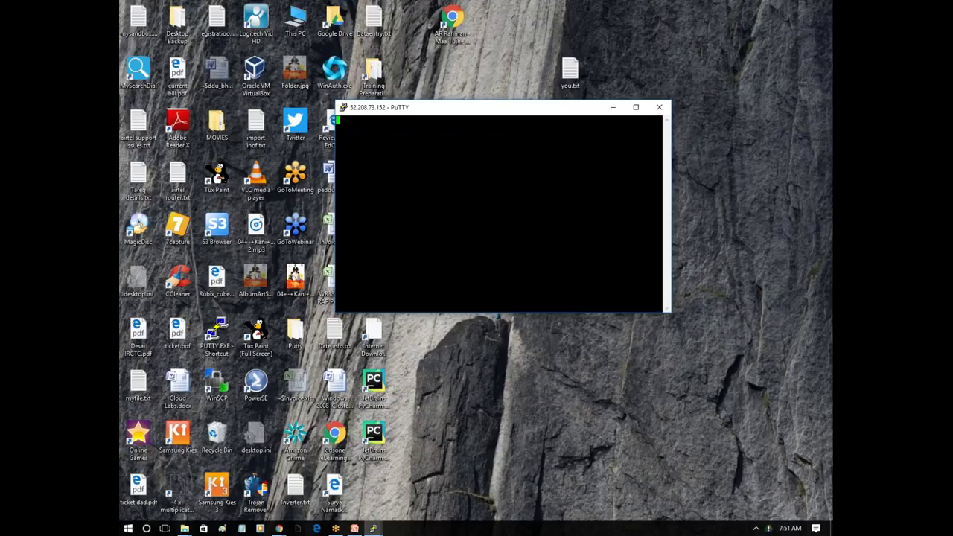
Return to the VPC console in Chrome and view the subnet associations of the external access route table
{"action": "left_click", "coordinate": [281, 529]}
{"action": "left_click", "coordinate": [328, 481]}
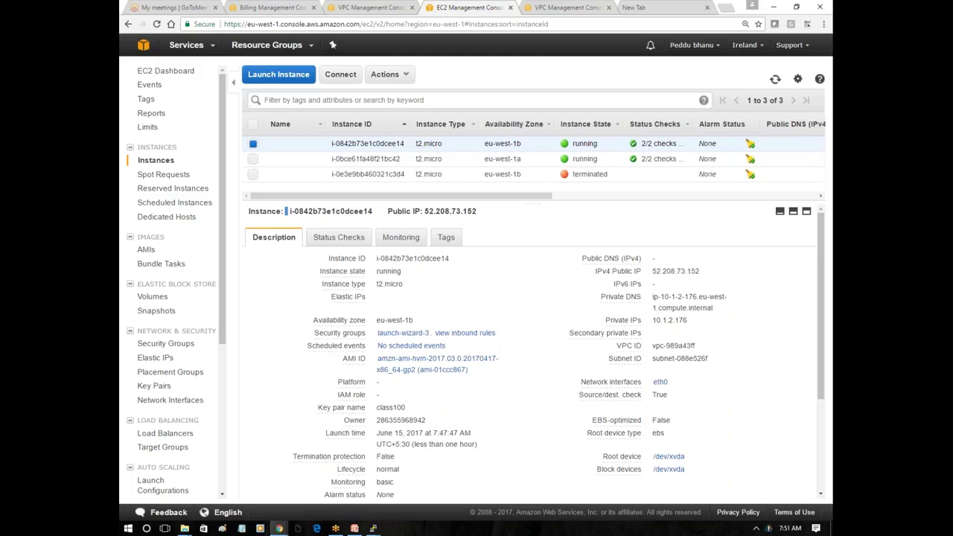
{"action": "left_click", "coordinate": [365, 8]}
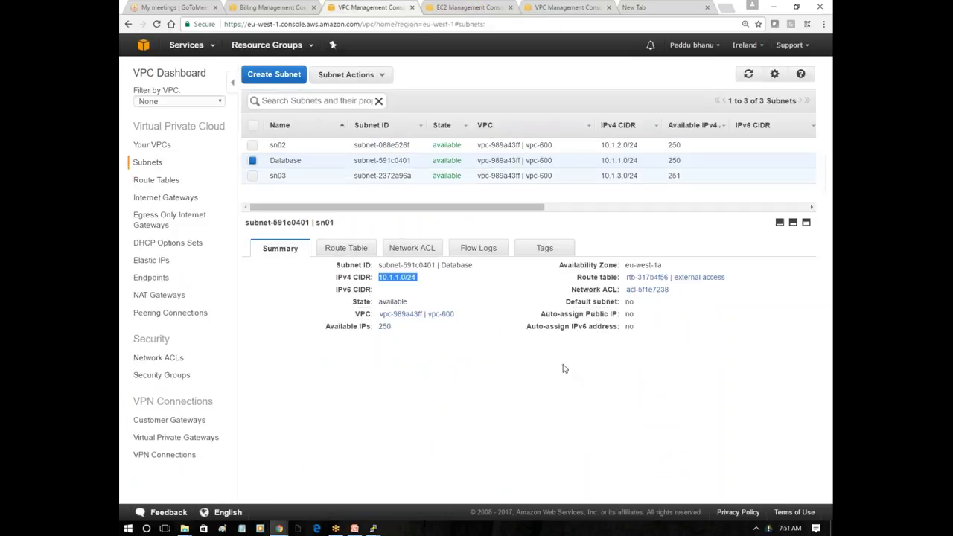
{"action": "left_click", "coordinate": [167, 183]}
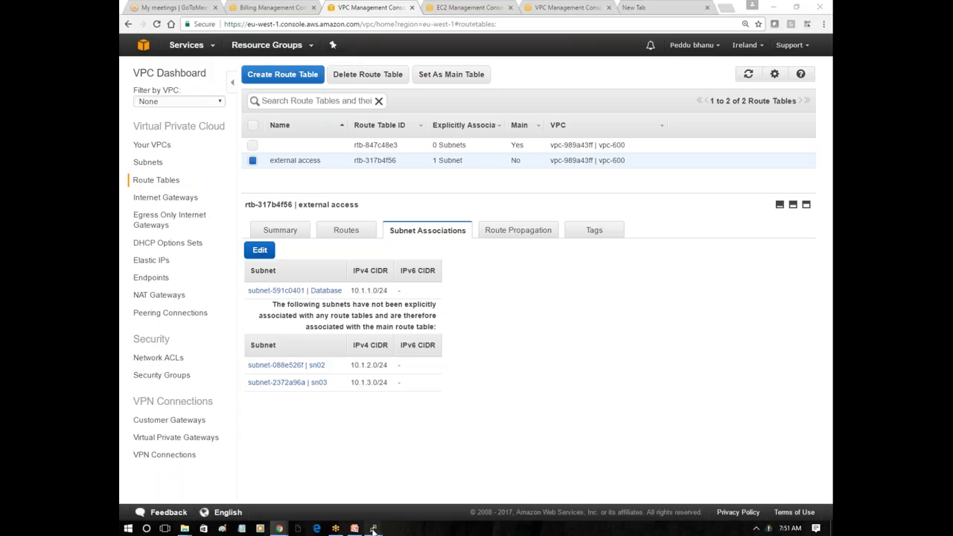
Check the state of the PuTTY connection to the eu-west-1b instance and return to the route table in Chrome
{"action": "mouse_move", "coordinate": [373, 528]}
{"action": "left_click", "coordinate": [480, 465]}
{"action": "left_click", "coordinate": [522, 303]}
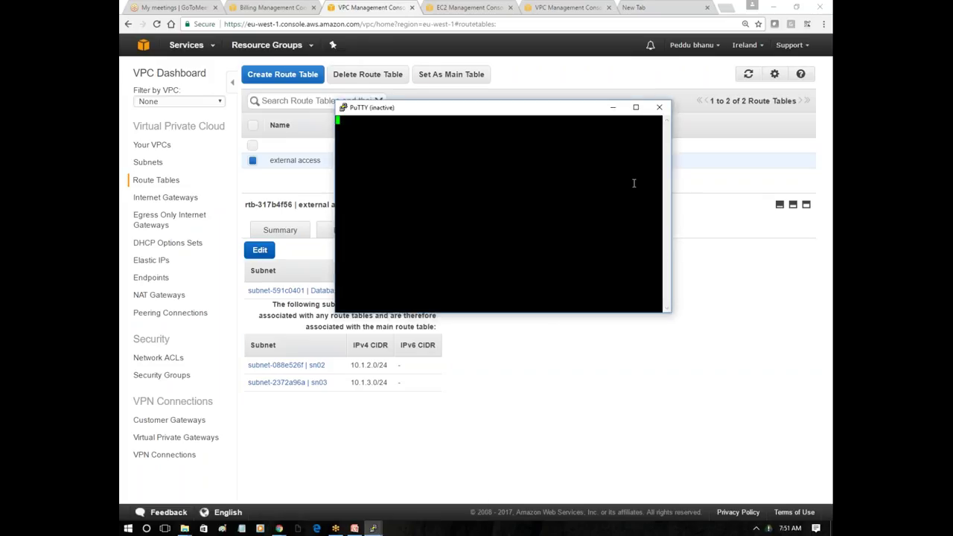
{"action": "left_click", "coordinate": [774, 7]}
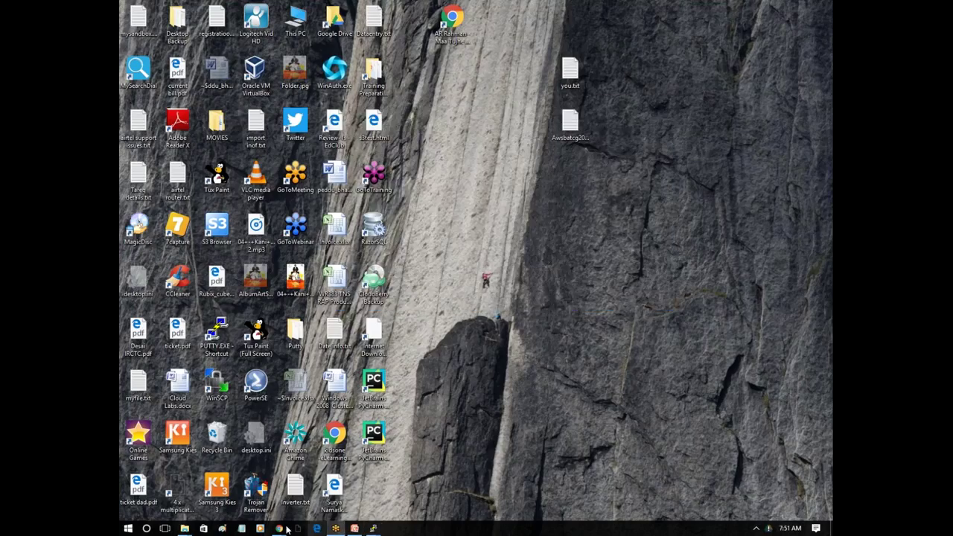
{"action": "mouse_move", "coordinate": [278, 528]}
{"action": "left_click", "coordinate": [365, 475]}
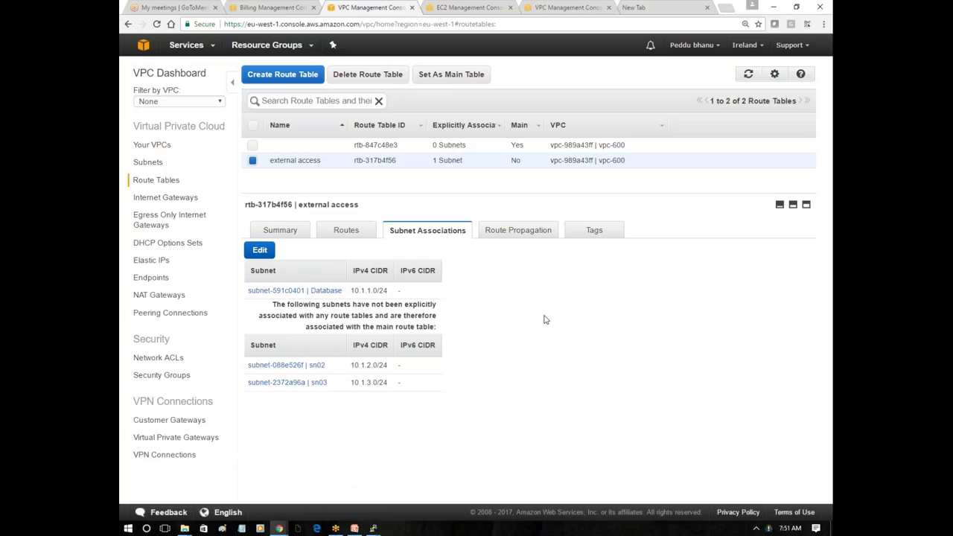
Associate sn02 alongside Database with the external access route table, checking the Database instance's SSH session before saving
{"action": "left_click", "coordinate": [262, 251]}
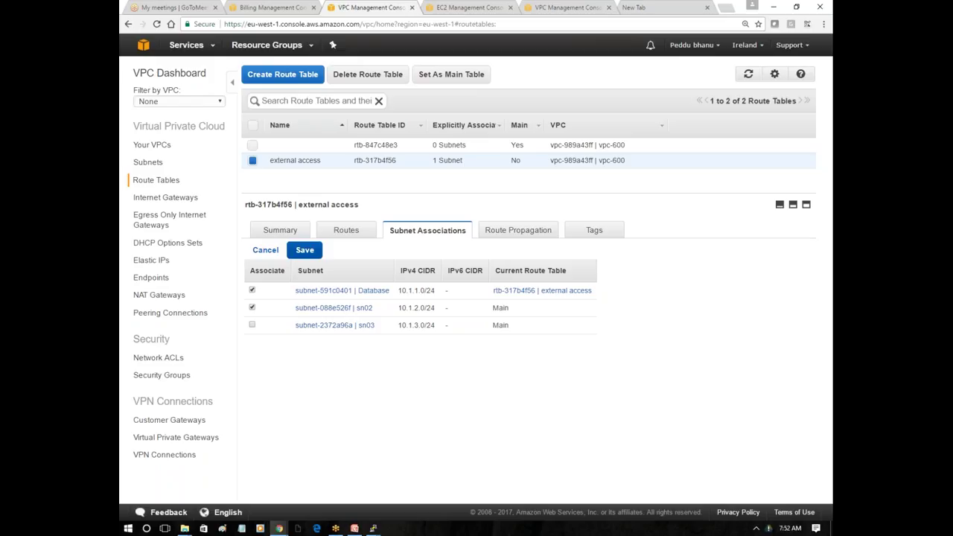
{"action": "mouse_move", "coordinate": [373, 528]}
{"action": "left_click", "coordinate": [323, 471]}
{"action": "double_click", "coordinate": [522, 196]}
{"action": "left_click", "coordinate": [526, 208]}
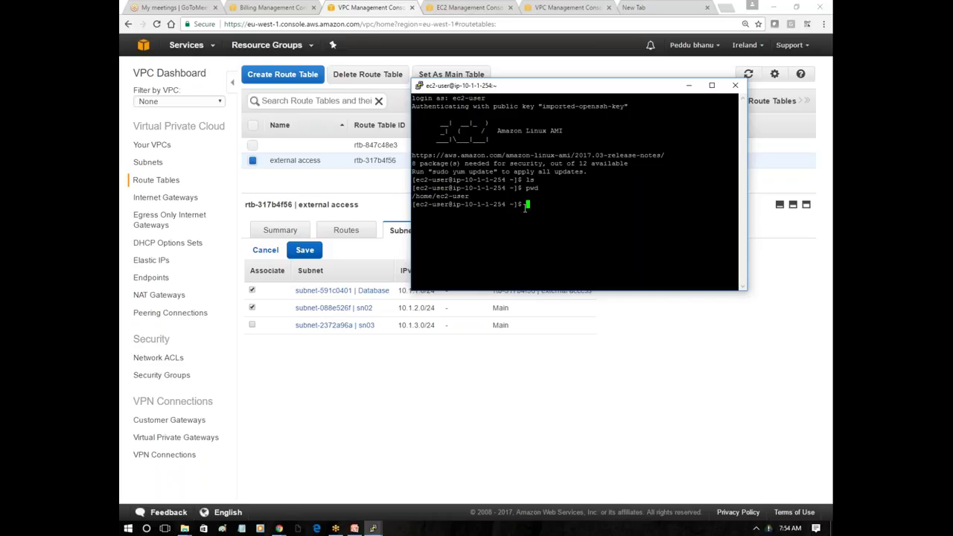
{"action": "left_click", "coordinate": [282, 432]}
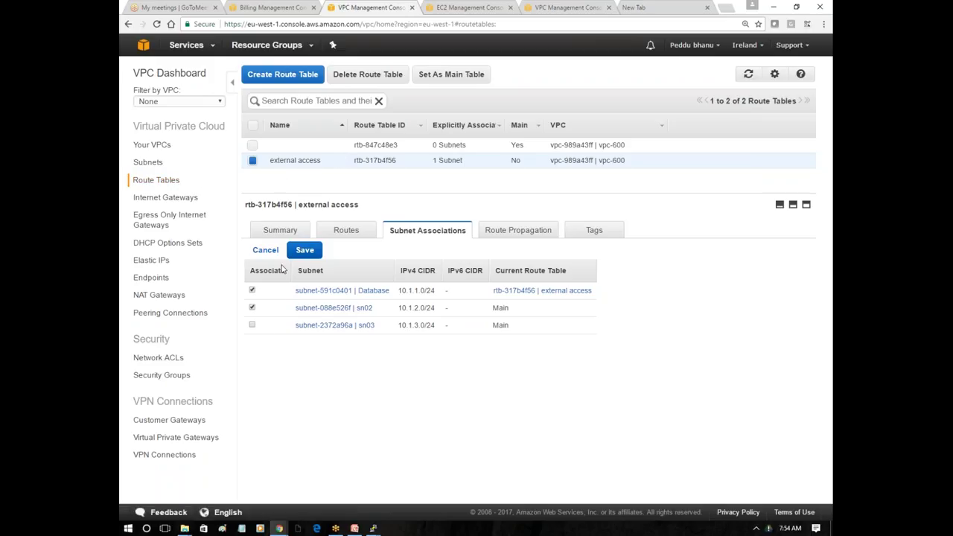
{"action": "left_click", "coordinate": [305, 251]}
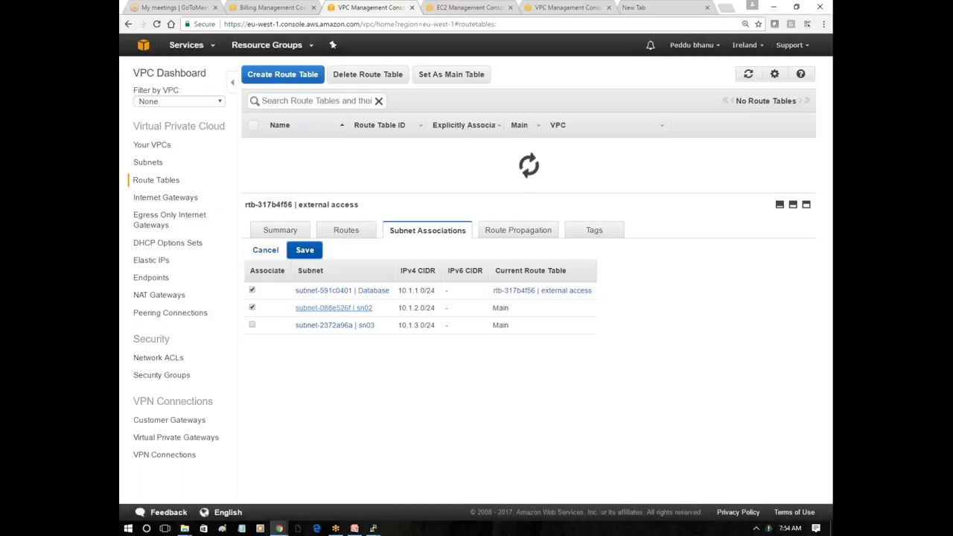
Switch to the inactive PuTTY window of the eu-west-1b instance and restart its session
{"action": "mouse_move", "coordinate": [373, 529]}
{"action": "left_click", "coordinate": [417, 486]}
{"action": "left_click_drag", "start_coordinate": [421, 113], "coordinate": [439, 116]}
{"action": "left_click", "coordinate": [372, 114]}
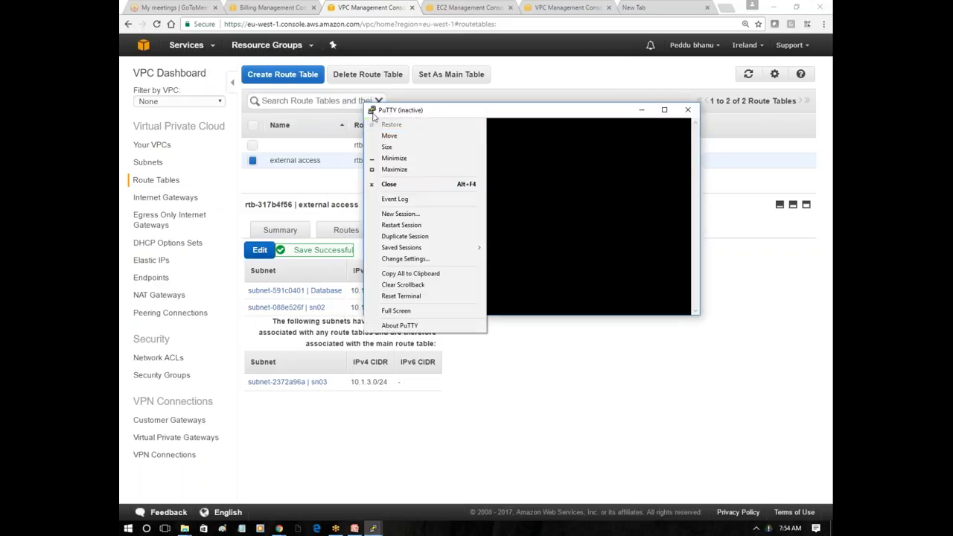
{"action": "left_click", "coordinate": [412, 227]}
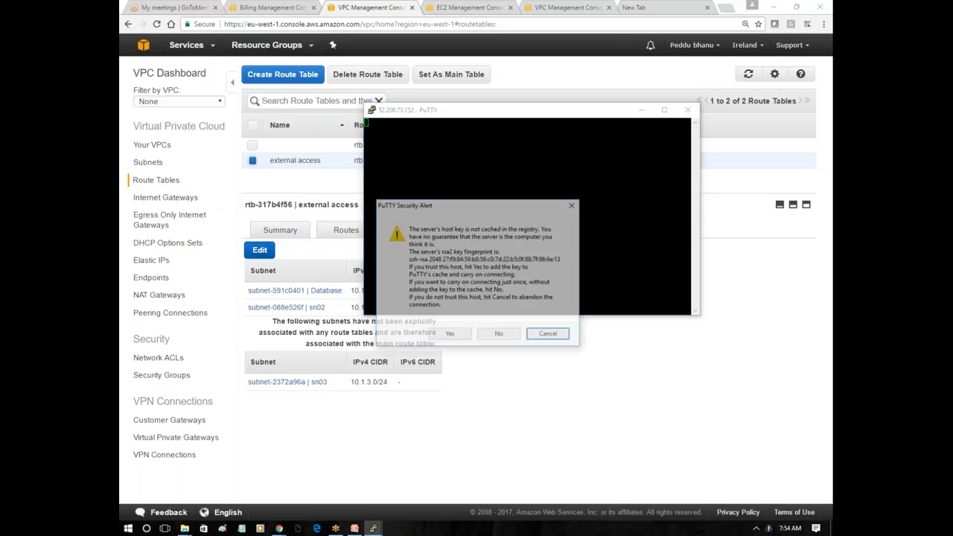
Accept and cache the server's host key, and log in to the instance as ec2-user
{"action": "left_click", "coordinate": [449, 336]}
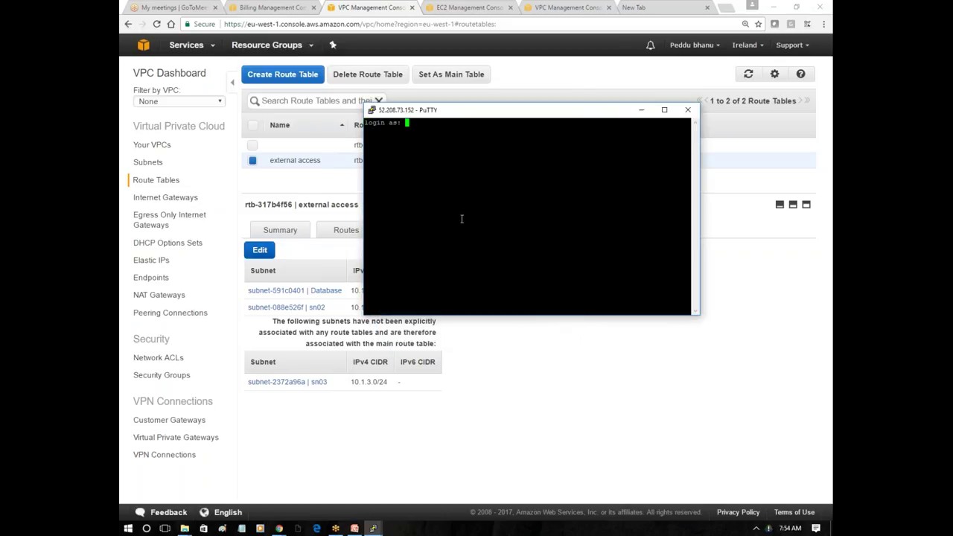
{"action": "type", "text": "ec2-user"}
{"action": "key", "text": "Return"}
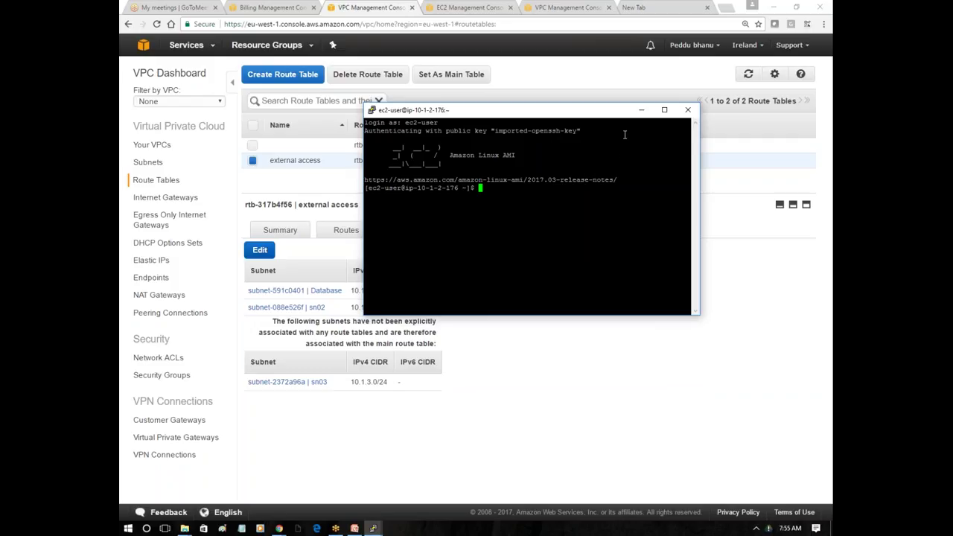
Minimize the SSH session and compare the route tables of subnets sn02, Database and sn03 in the VPC subnets list
{"action": "left_click", "coordinate": [643, 109]}
{"action": "left_click", "coordinate": [295, 290]}
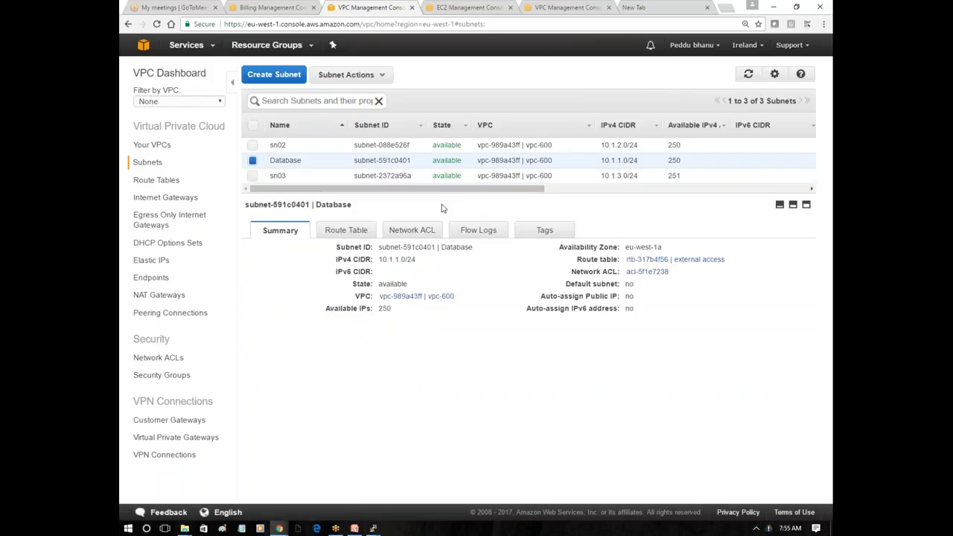
{"action": "left_click_drag", "start_coordinate": [447, 194], "coordinate": [440, 262]}
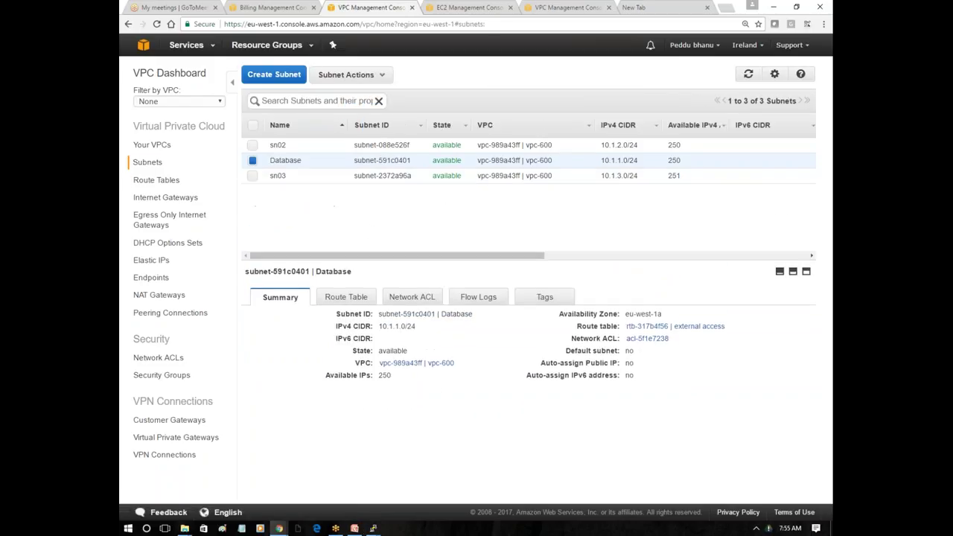
{"action": "mouse_move", "coordinate": [308, 161]}
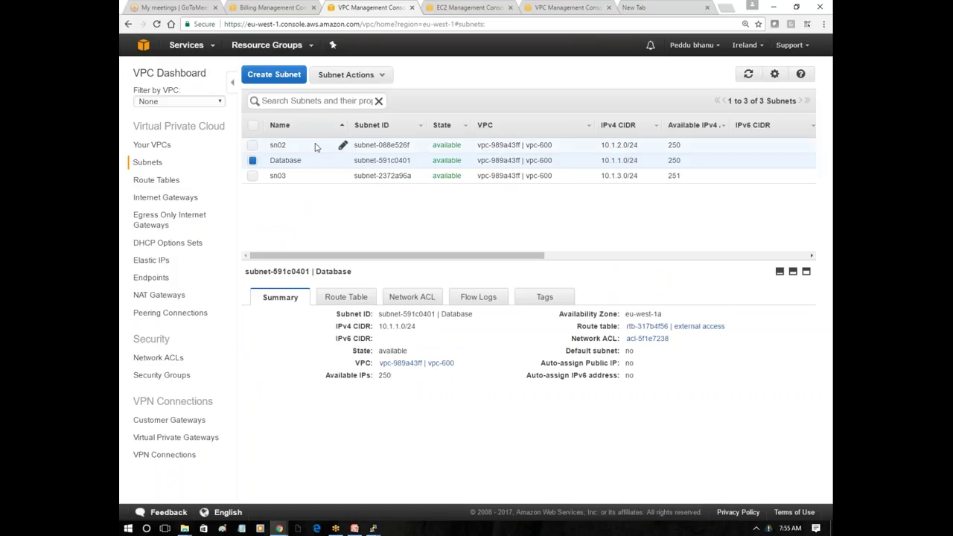
{"action": "left_click", "coordinate": [315, 146]}
{"action": "left_click", "coordinate": [305, 160]}
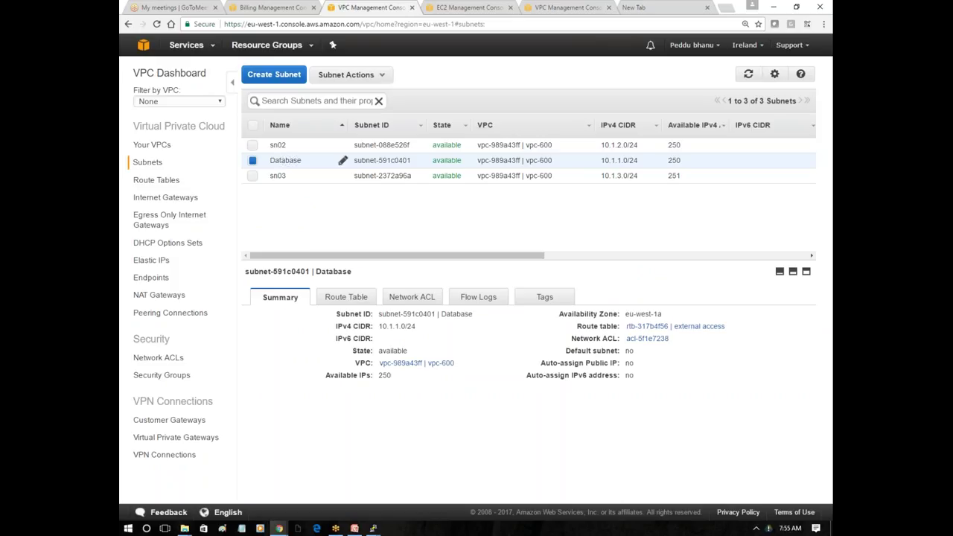
{"action": "left_click", "coordinate": [295, 146]}
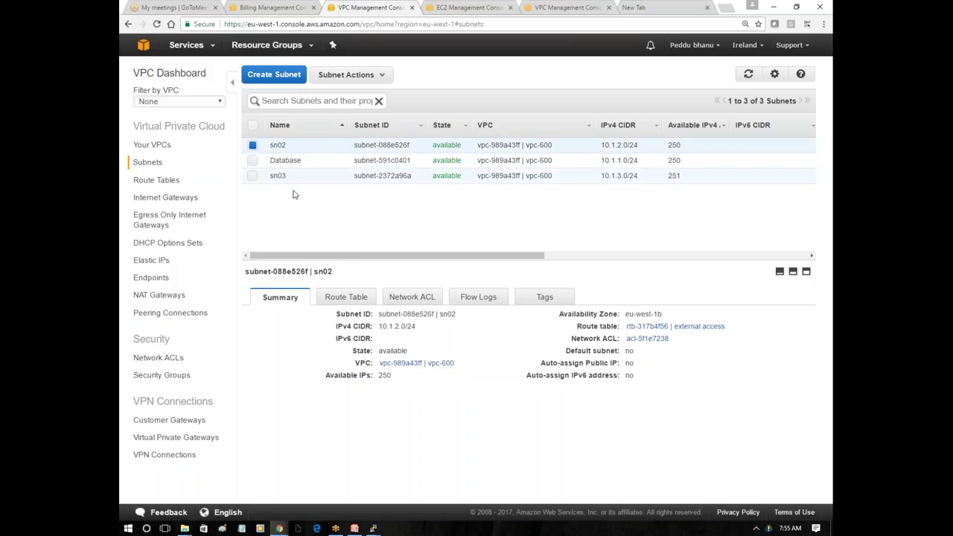
{"action": "left_click", "coordinate": [292, 178]}
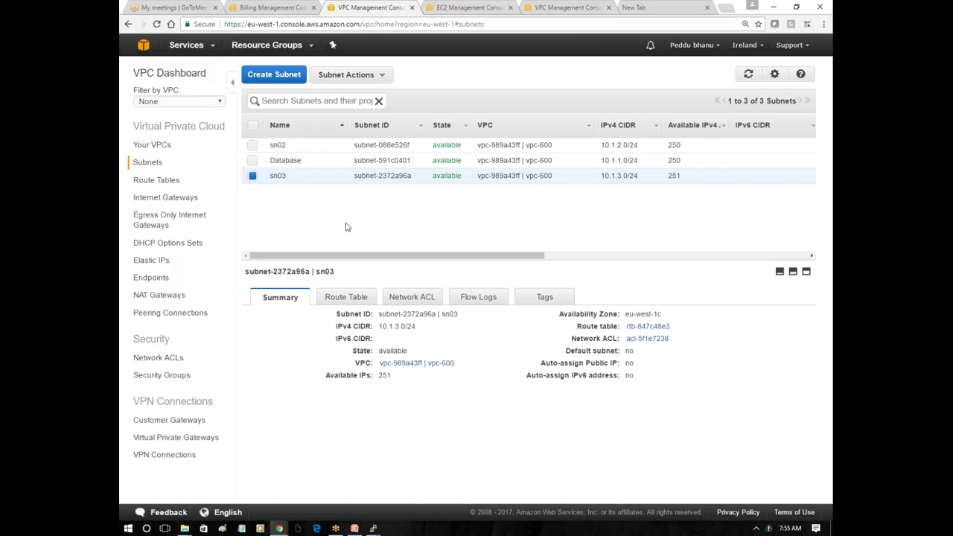
{"action": "left_click", "coordinate": [293, 160]}
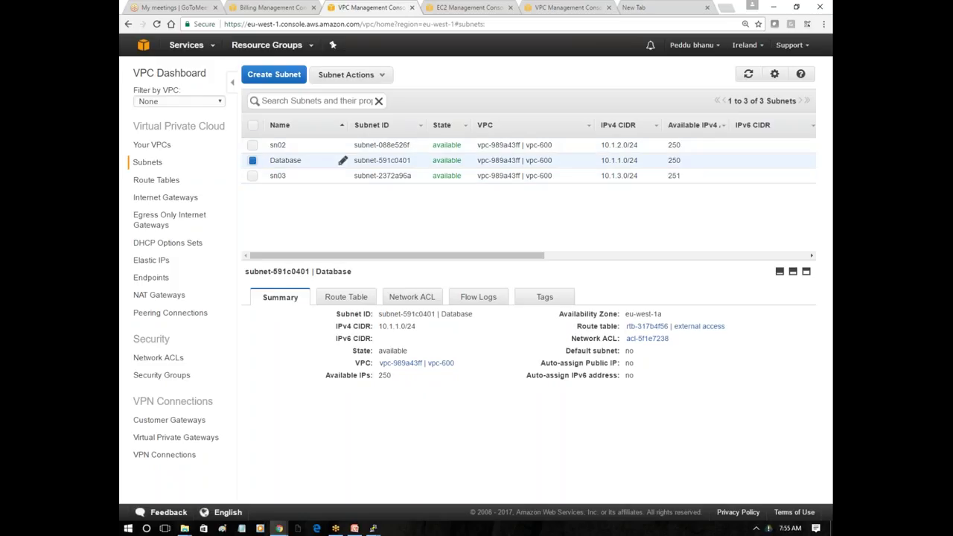
{"action": "left_click", "coordinate": [286, 176]}
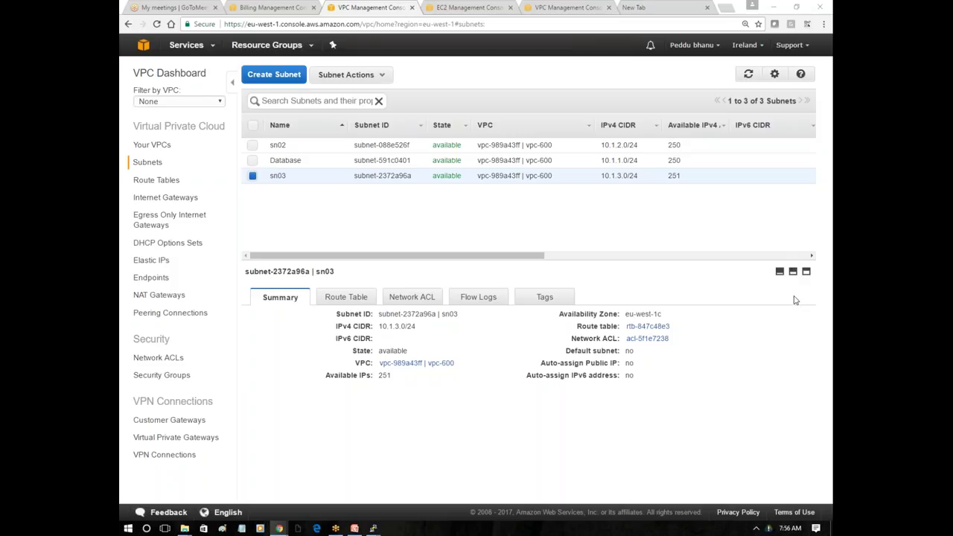
Switch to the PowerPoint VPC slides and examine how the private subnet's instances connect to the router on slide 2
{"action": "left_click", "coordinate": [354, 528]}
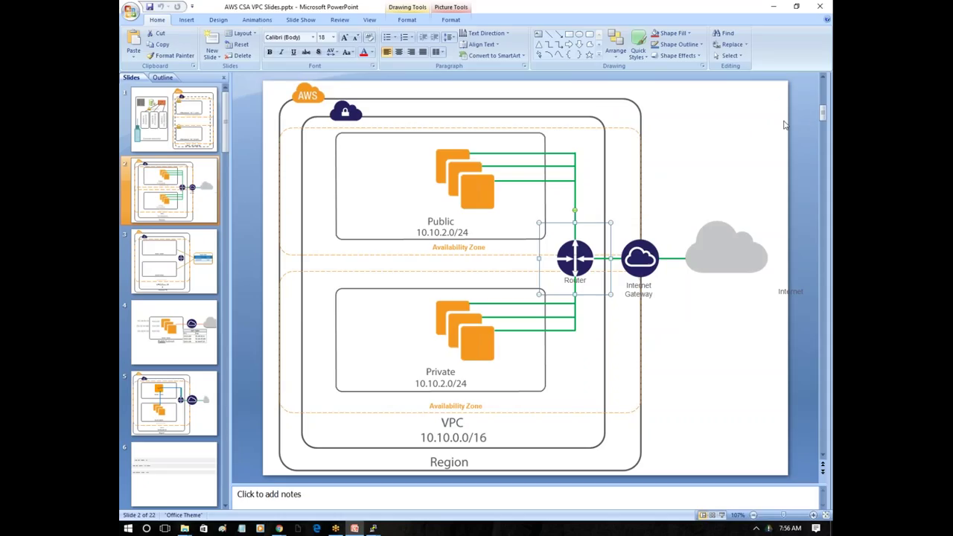
{"action": "left_click", "coordinate": [630, 356]}
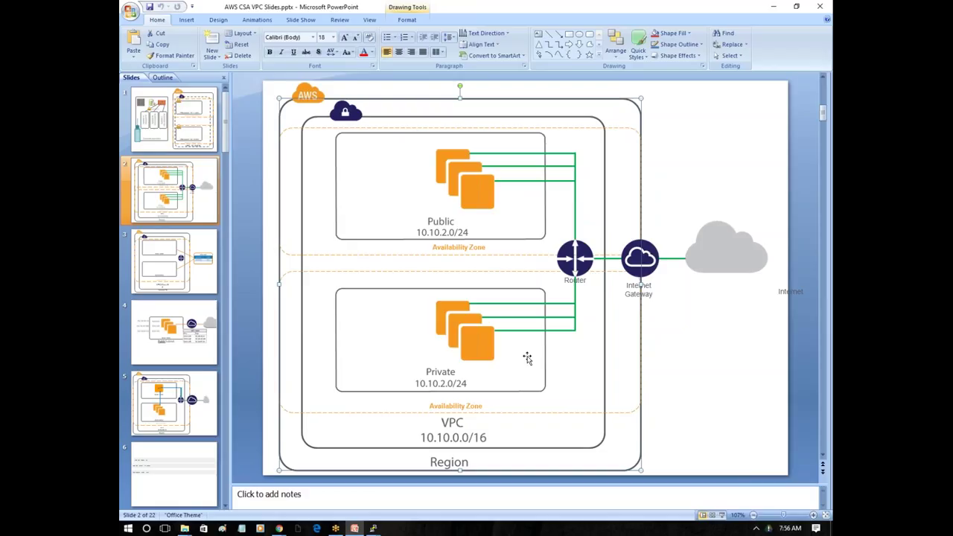
{"action": "left_click", "coordinate": [435, 345]}
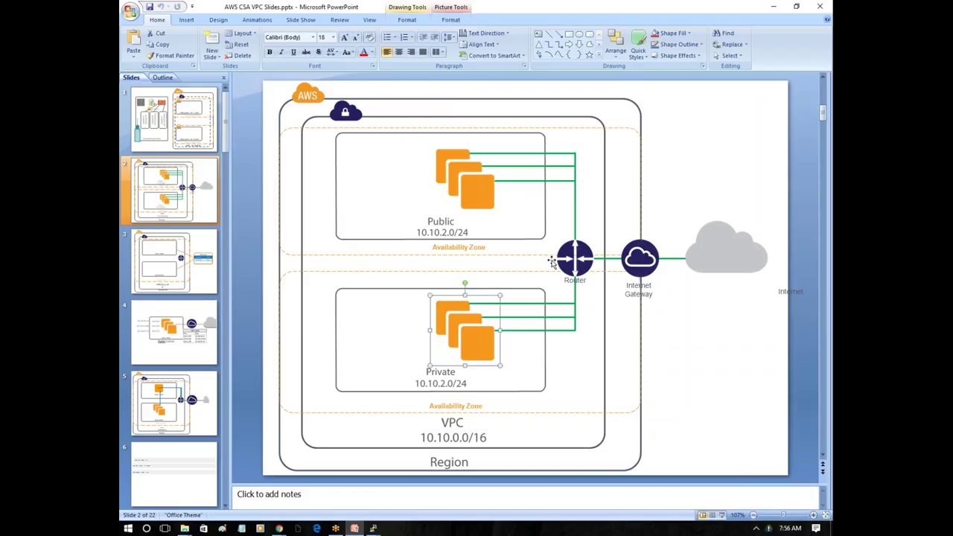
{"action": "left_click", "coordinate": [480, 286]}
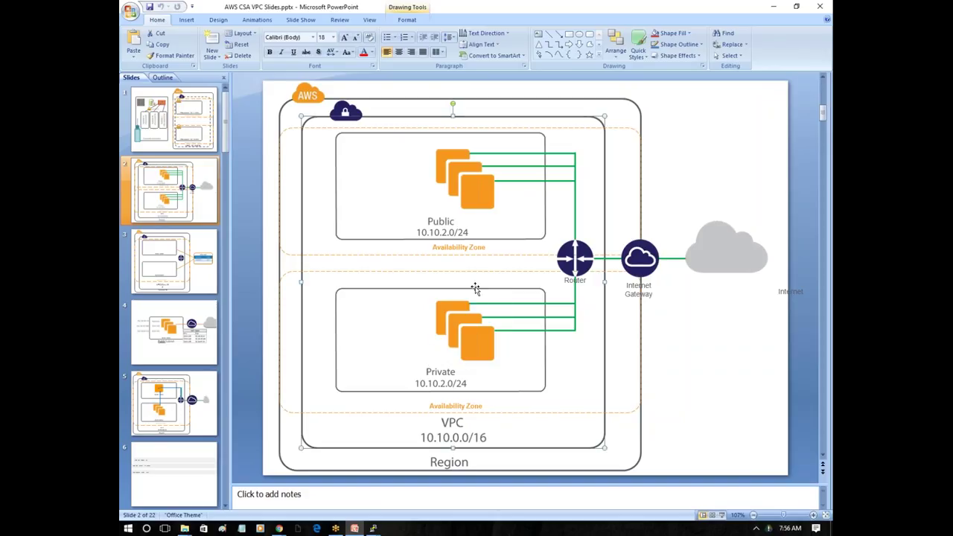